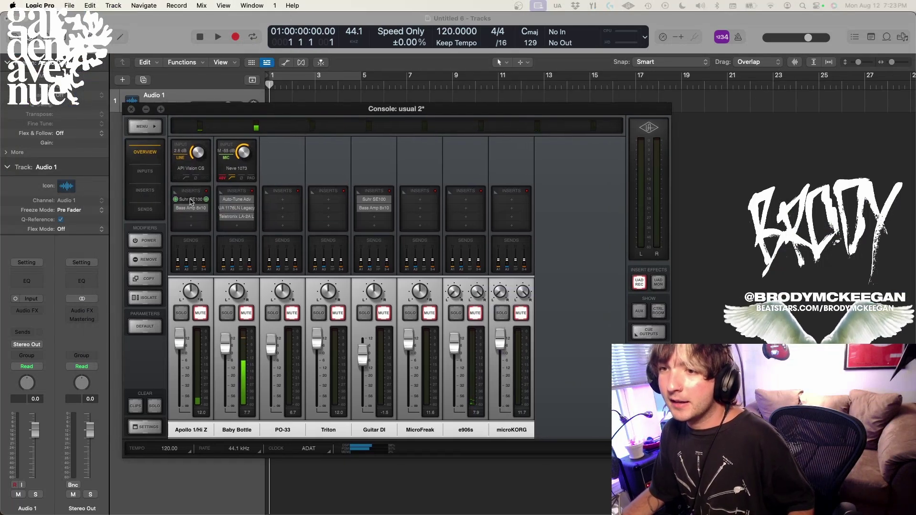
- Open the Suhr SE100 insert on the Apollo 1/Hi Z channel and view its recording chain info
click(191, 199)
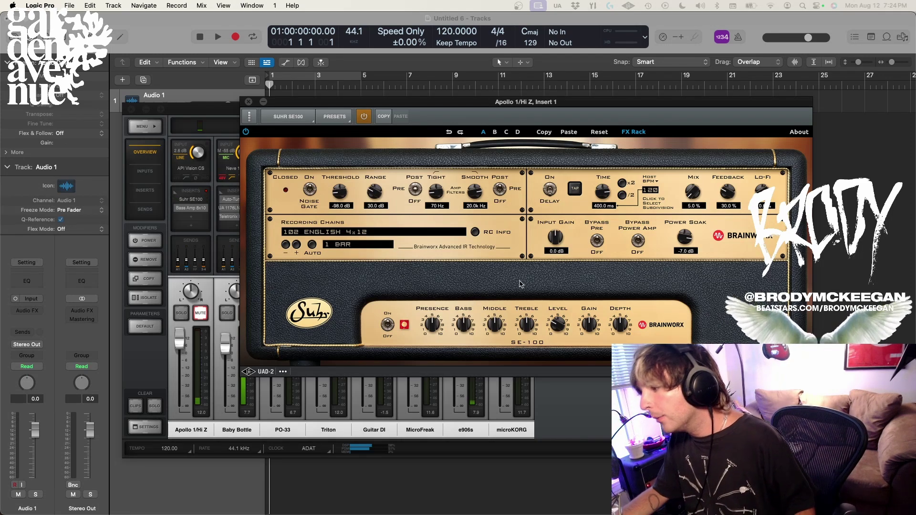
click(474, 232)
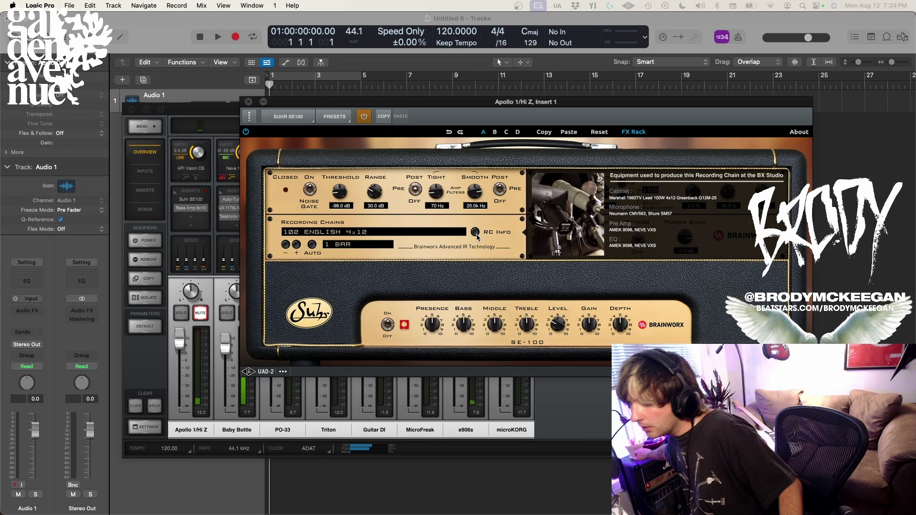
- In Logic Pro, replace the Audio 1 track with a new Mic or Line audio track using Input 1 (Apollo 1/HI-Z)
click(159, 27)
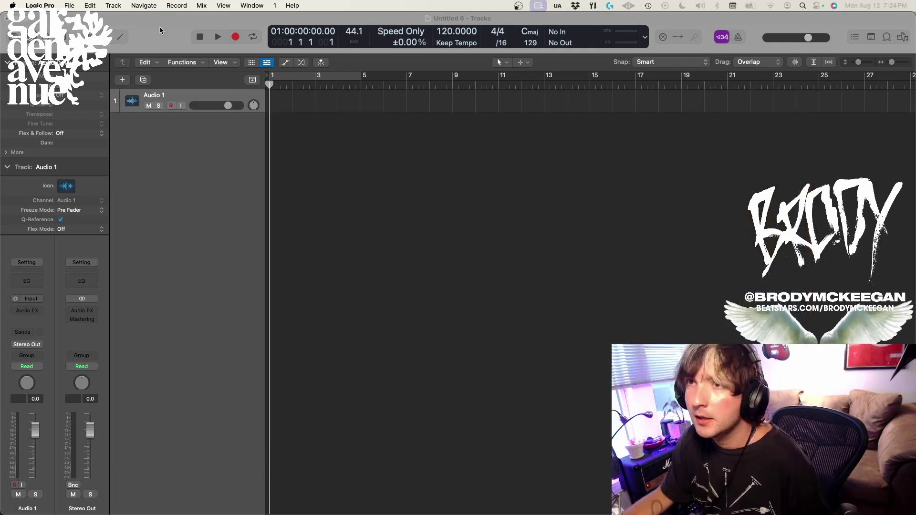
click(127, 80)
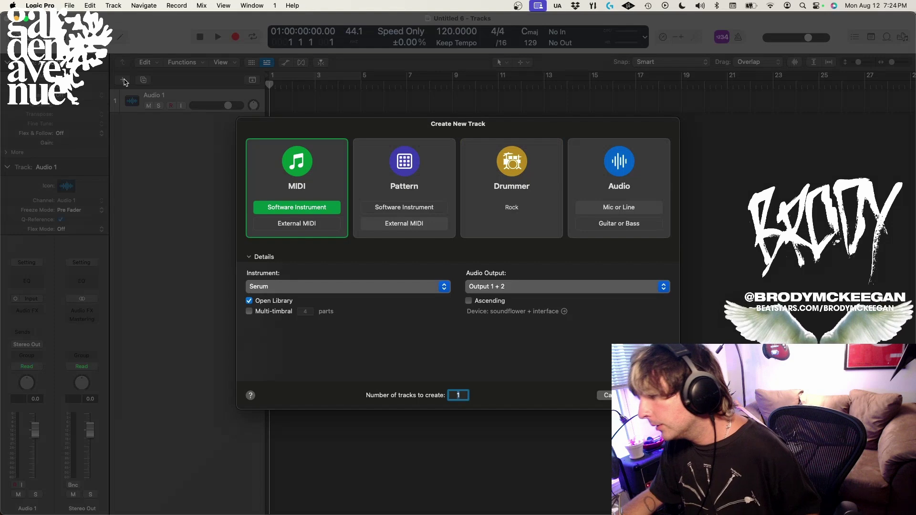
click(618, 186)
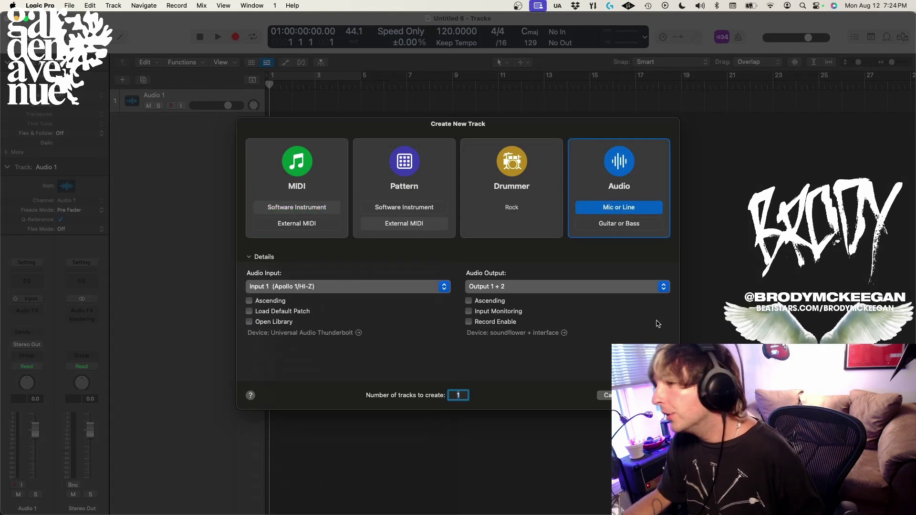
key(Return)
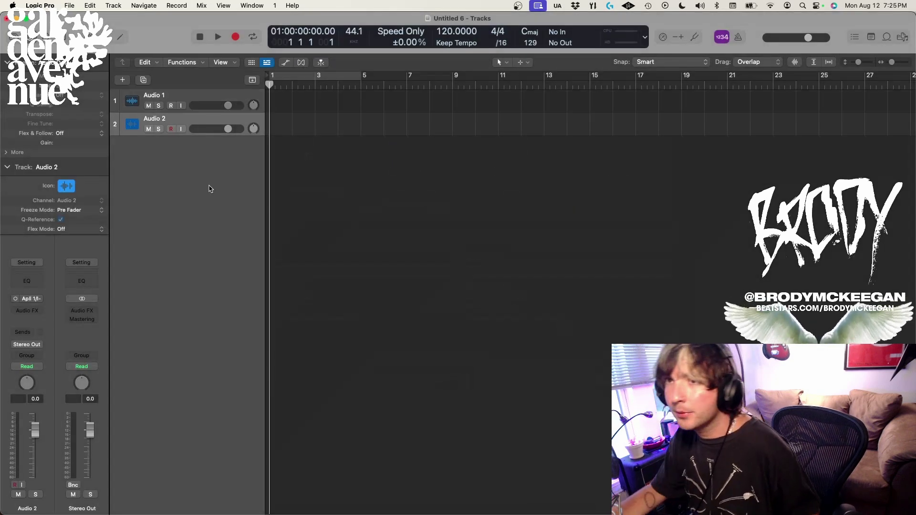
click(191, 99)
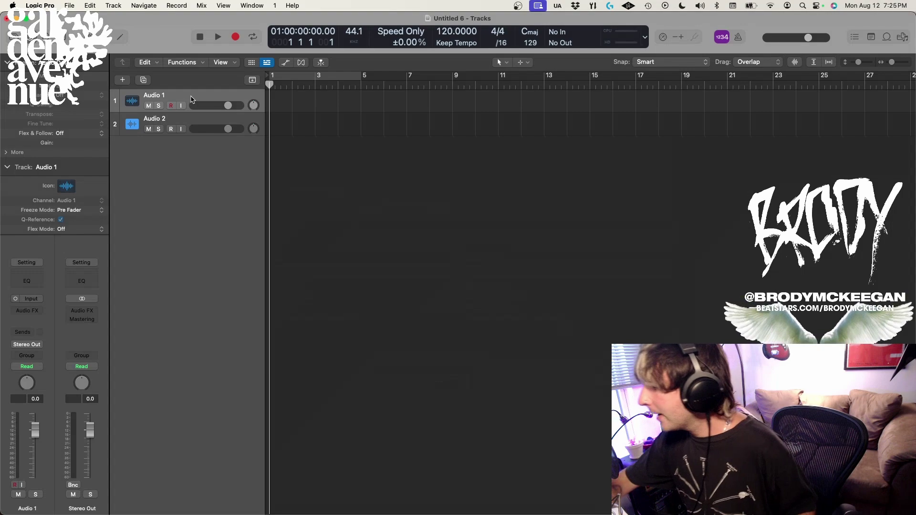
key(super+BackSpace)
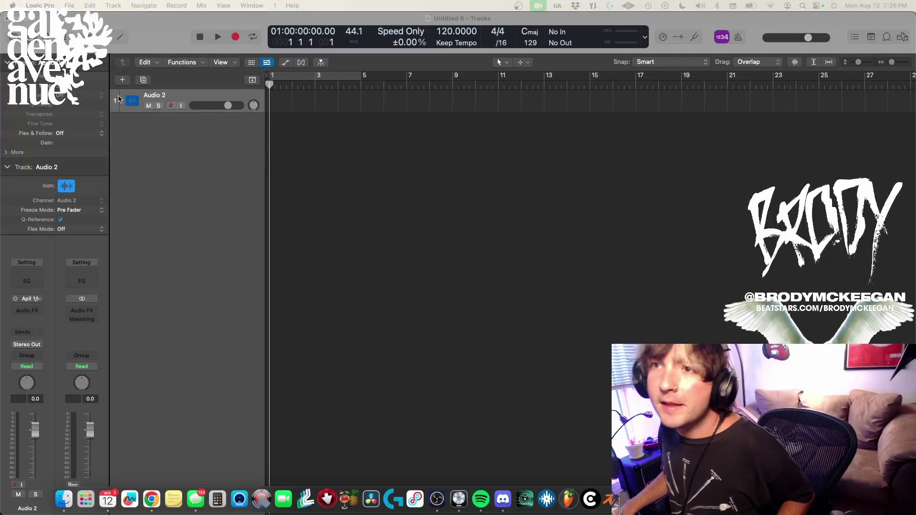
- Create a second Mic or Line audio track with Input 5 (Guitar DI) as its audio input
click(122, 80)
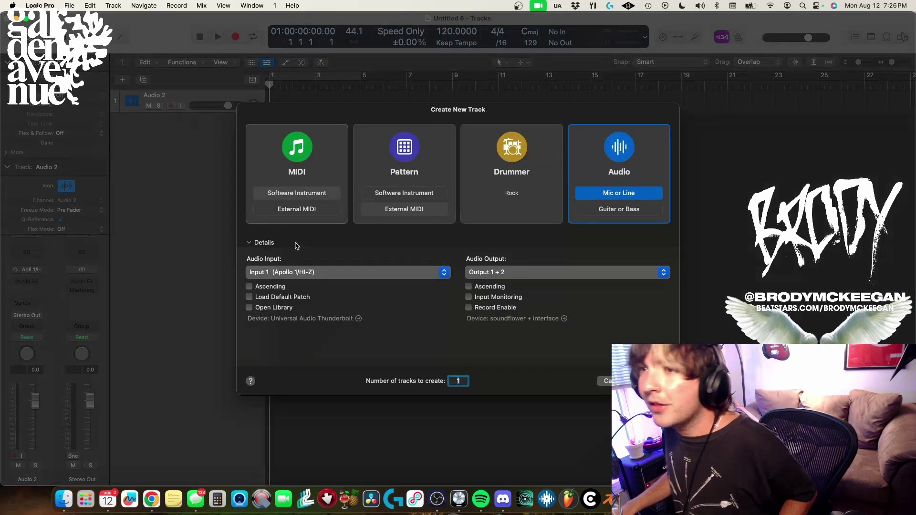
click(304, 272)
click(319, 317)
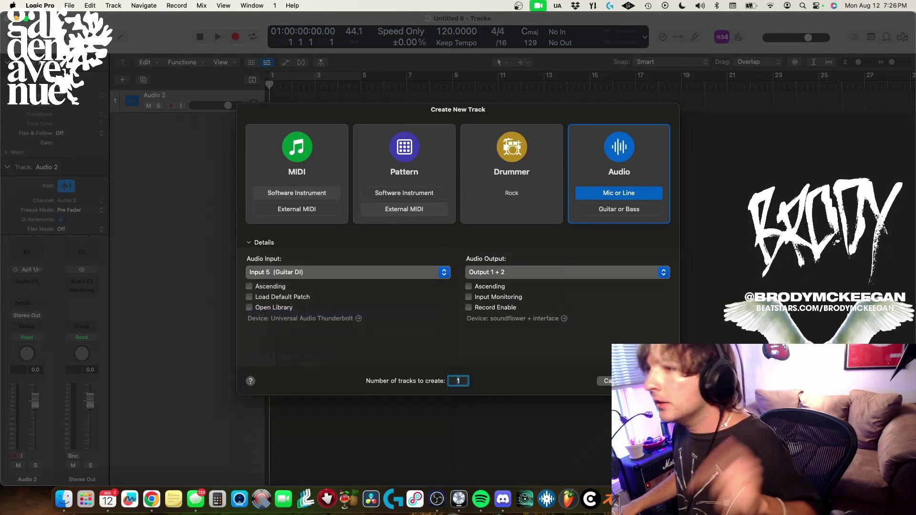
key(Return)
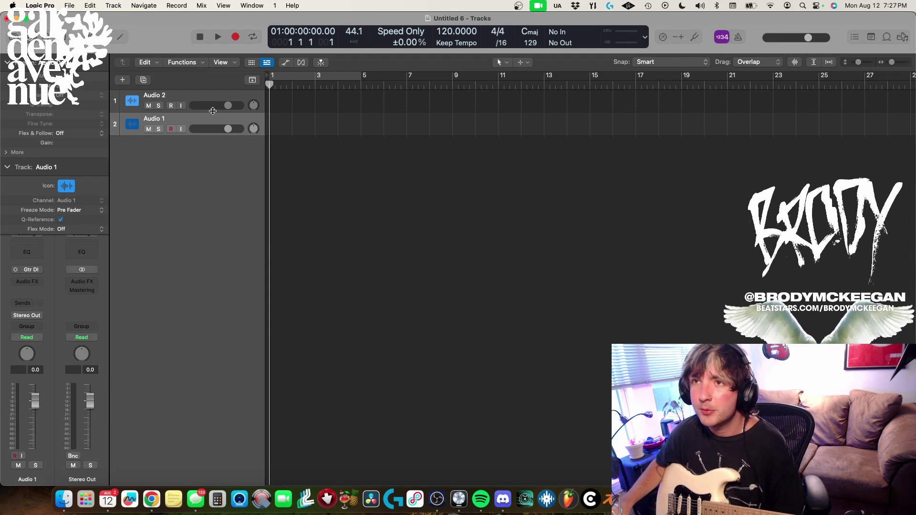
- Rename the Apollo 1/HI-Z track as Amp and the Guitar DI track as DI
click(201, 101)
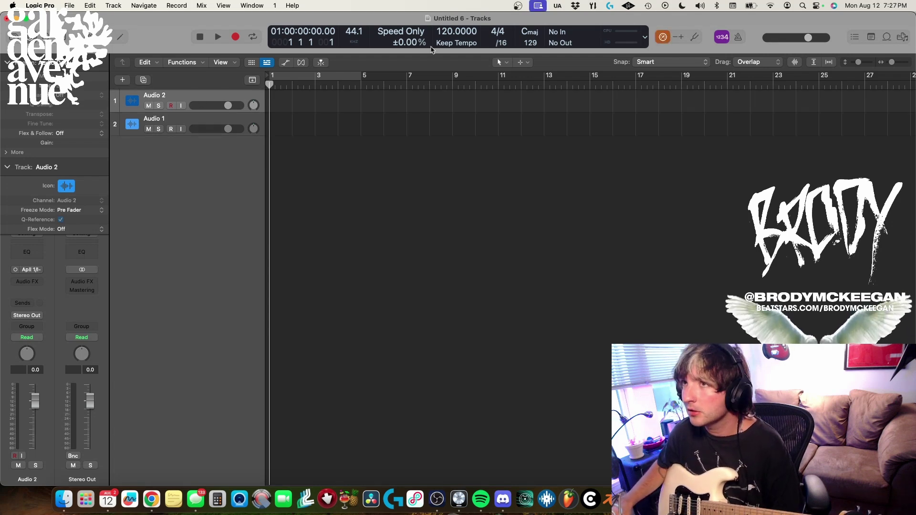
double_click(182, 96)
text(Amo)
key(Return)
text(Amp)
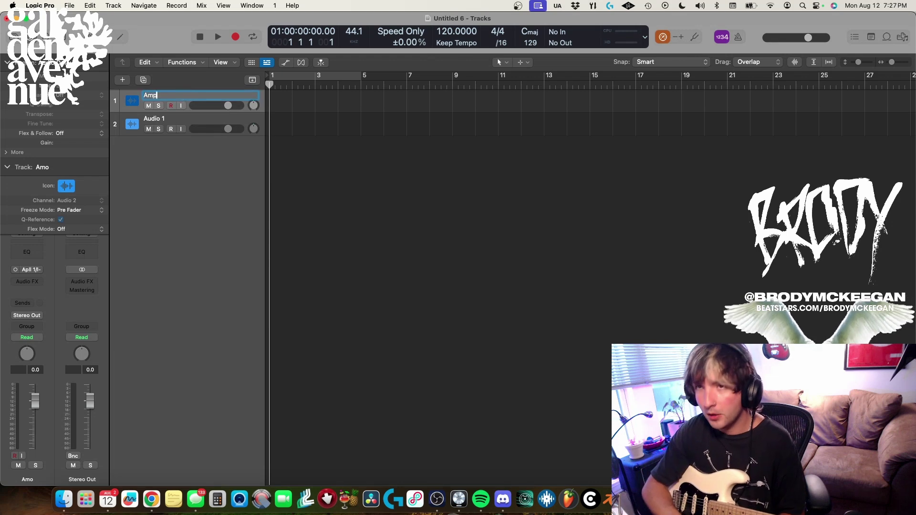
key(Return)
double_click(184, 119)
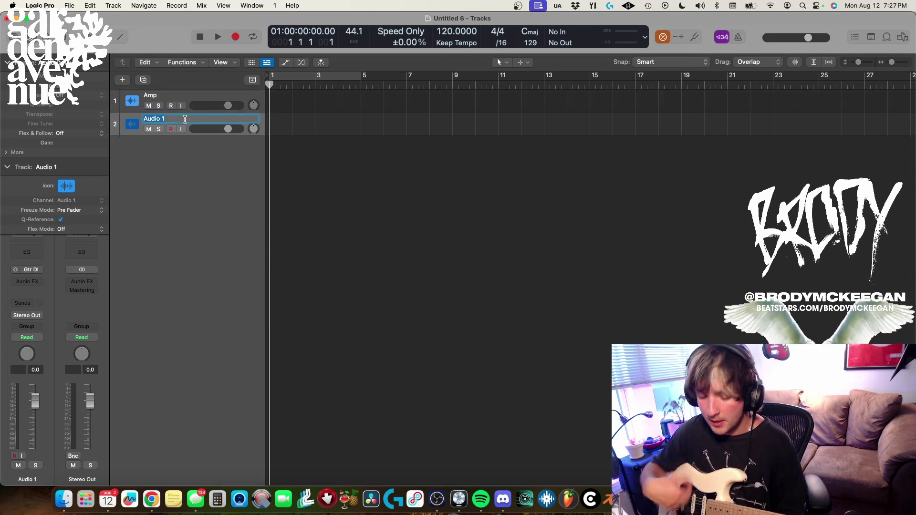
text(DI)
key(Return)
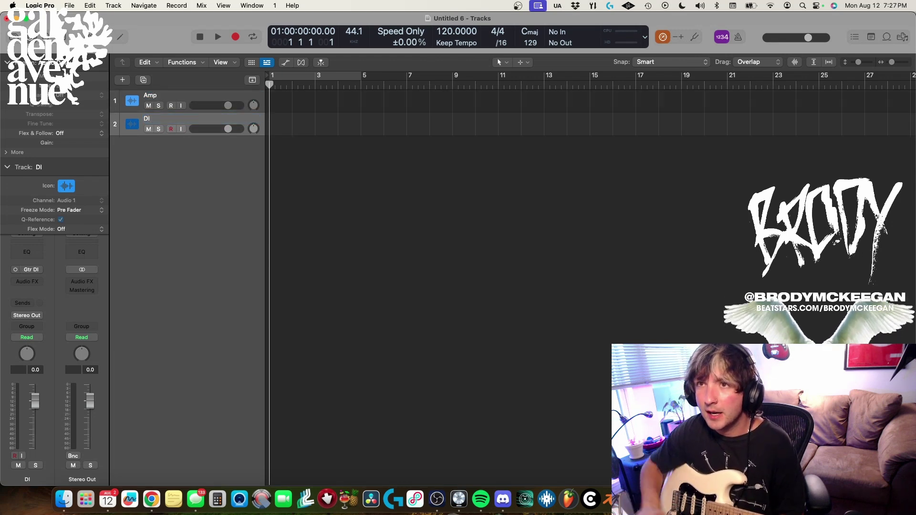
- Monitor the DI track's input briefly, and enable input monitoring on the Amp track instead
click(181, 129)
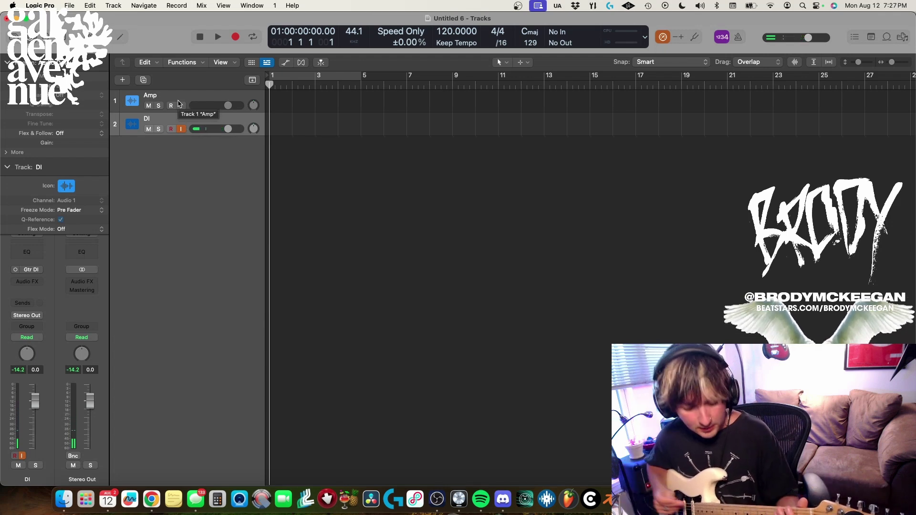
click(181, 105)
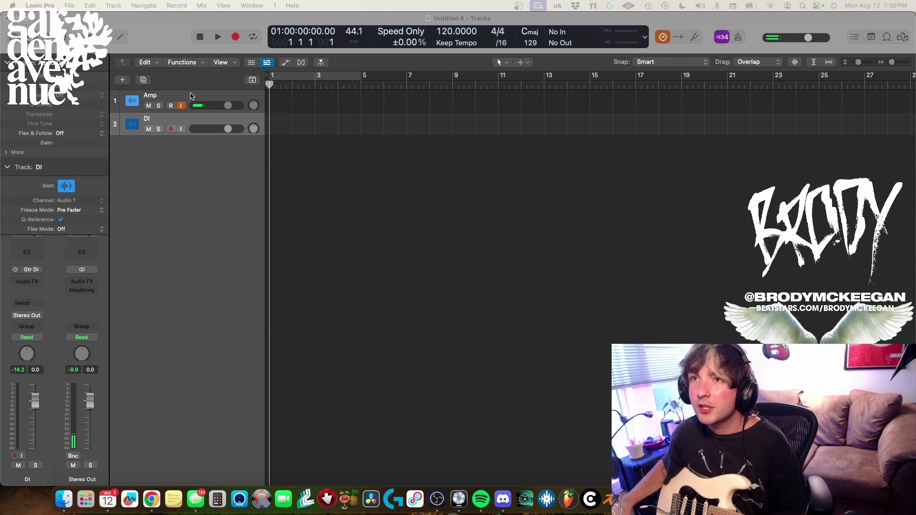
right_click(187, 115)
click(135, 173)
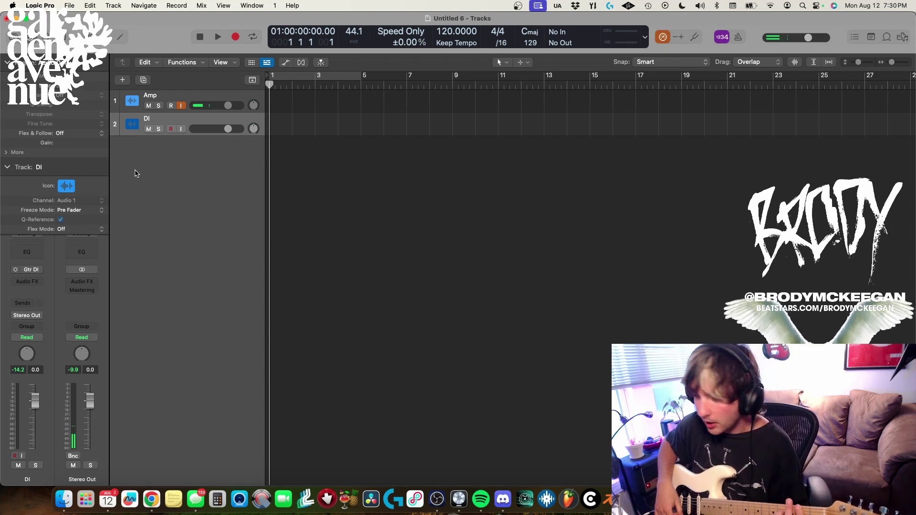
- Turn on the metronome and set the project tempo to 160 BPM while listening to the click
key(k)
key(space)
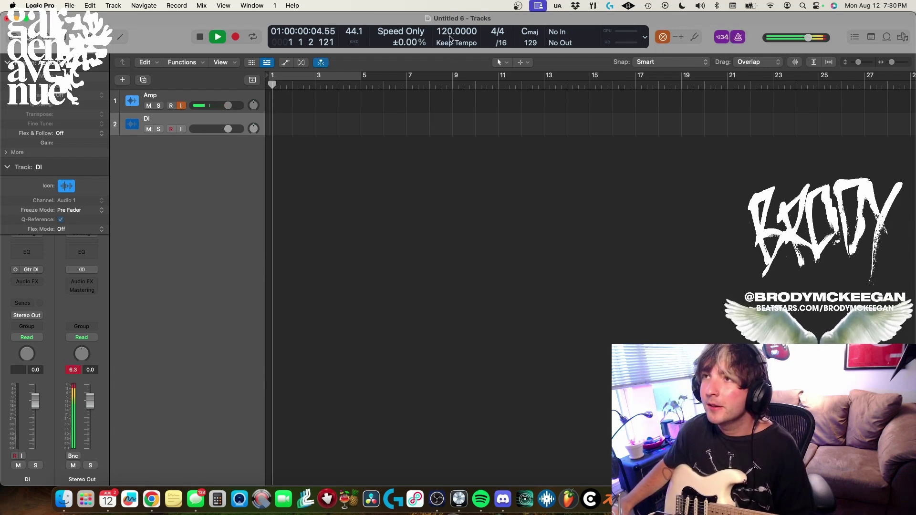
key(space)
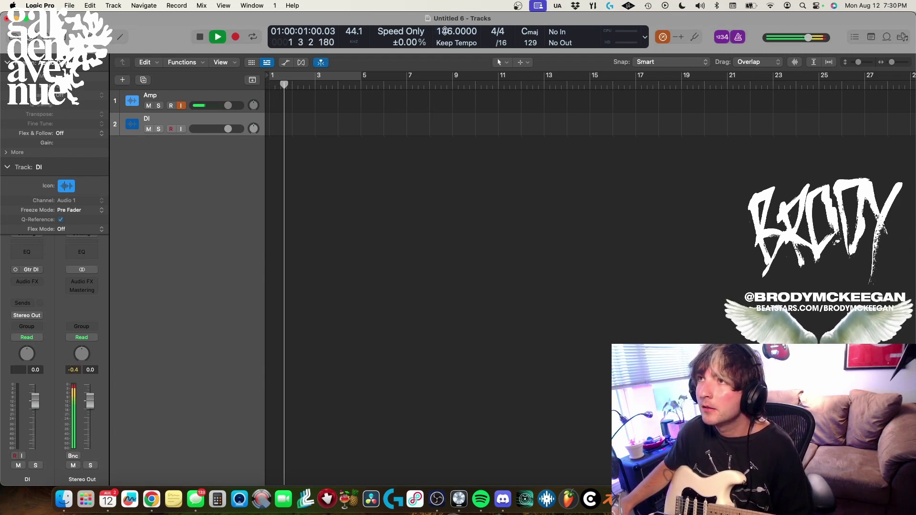
key(space)
key(space)
drag(453, 32, 448, 27)
key(Return)
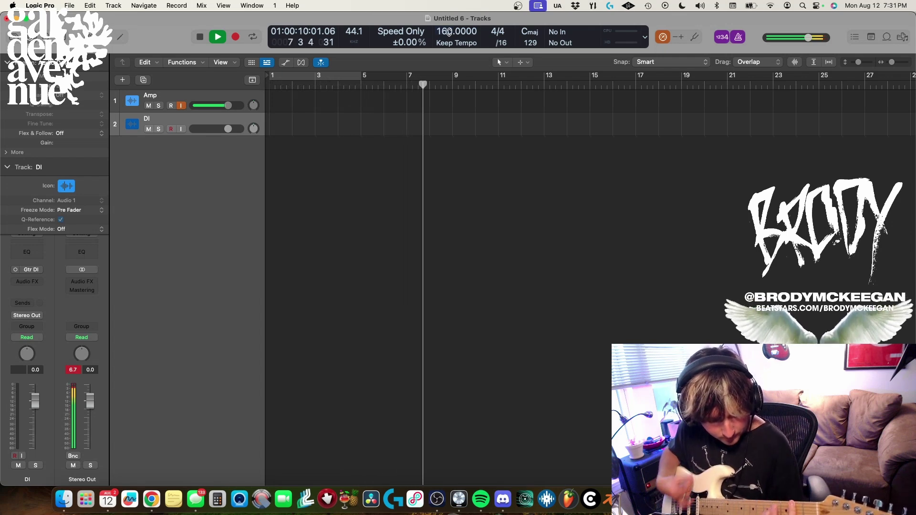
key(space)
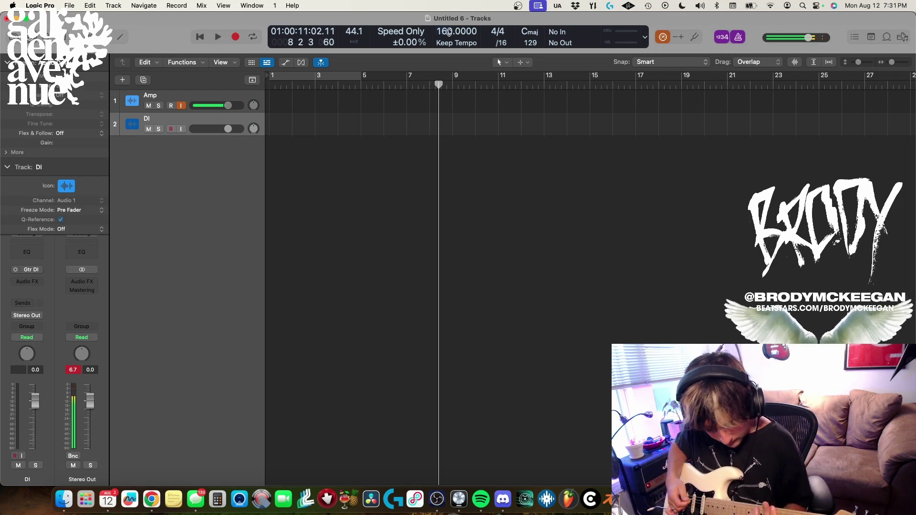
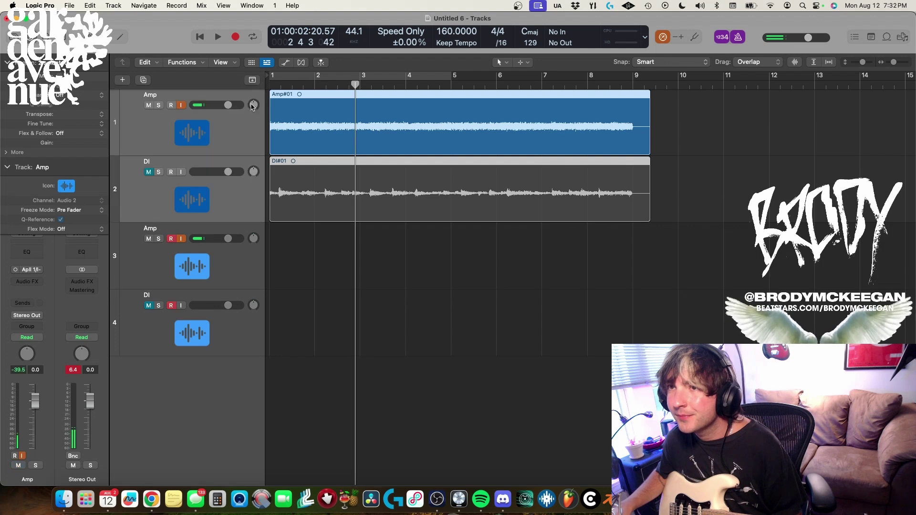
- Pan the first Amp and DI tracks to -64 and the second Amp and DI tracks to +63
click(251, 279)
shift+click(250, 320)
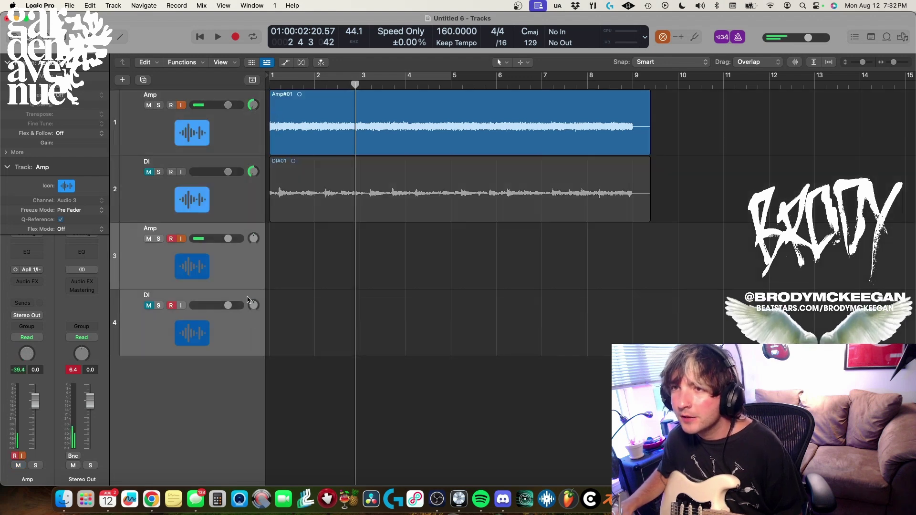
click(190, 277)
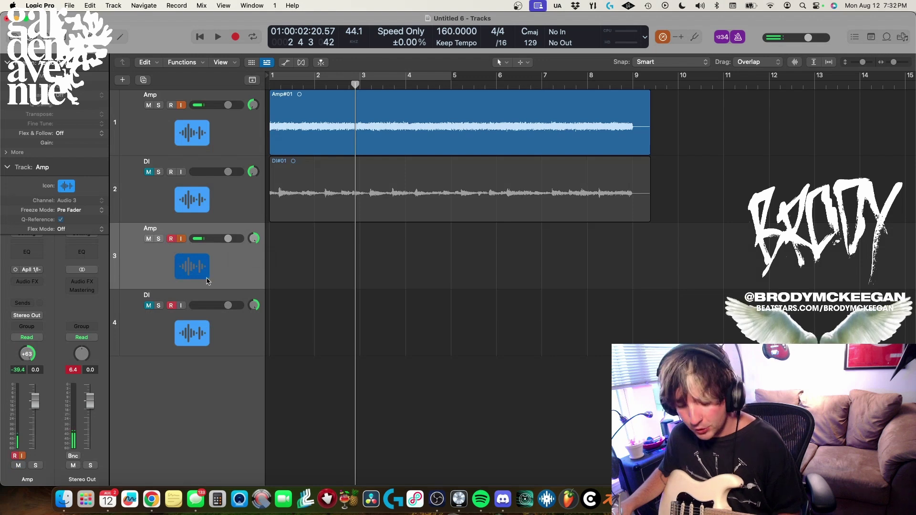
- Arm the second Amp and DI tracks and record a take on both from bar 1 to just past bar 9
click(208, 204)
key(Down)
click(237, 331)
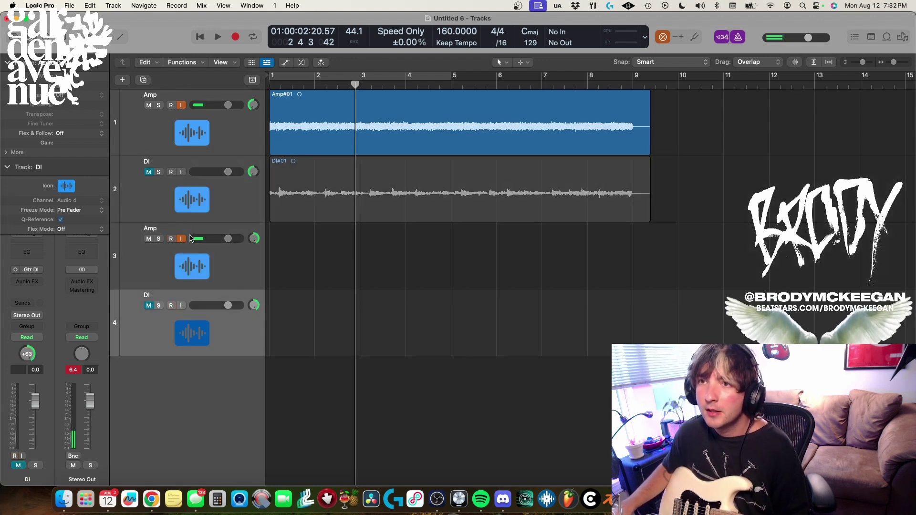
key(Return)
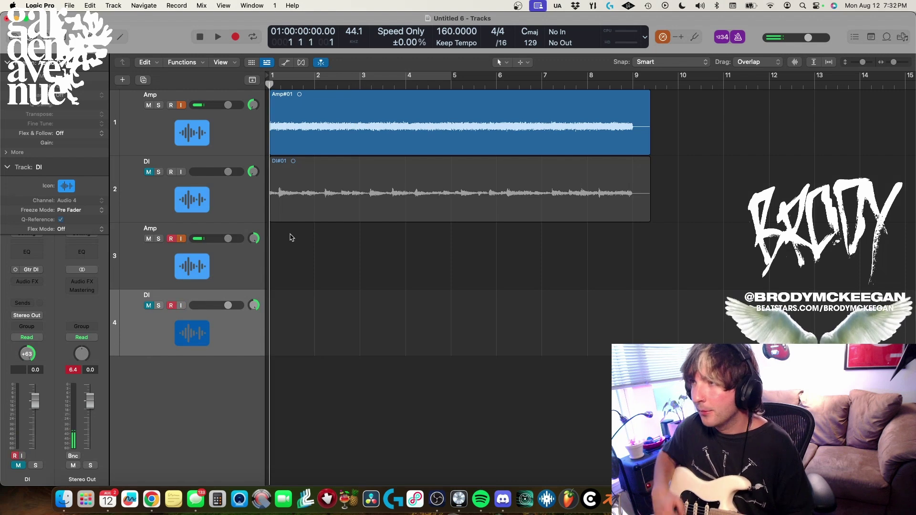
key(r)
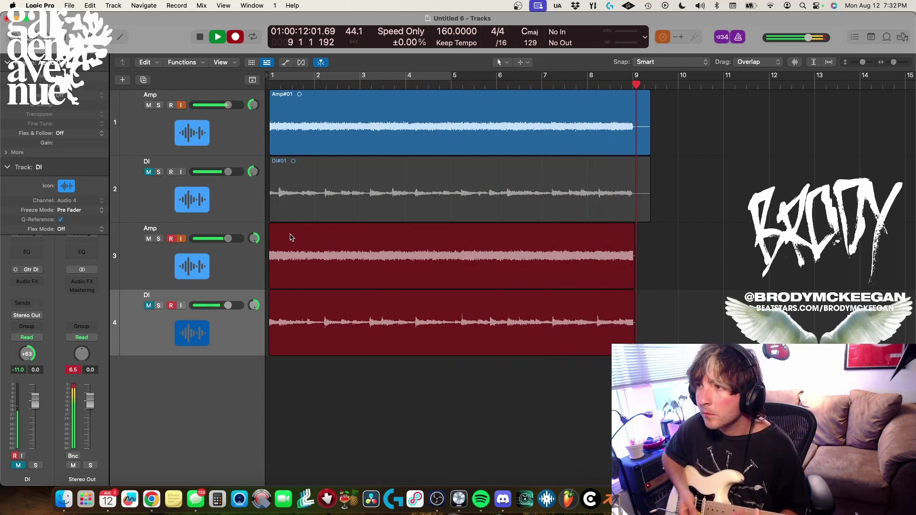
key(space)
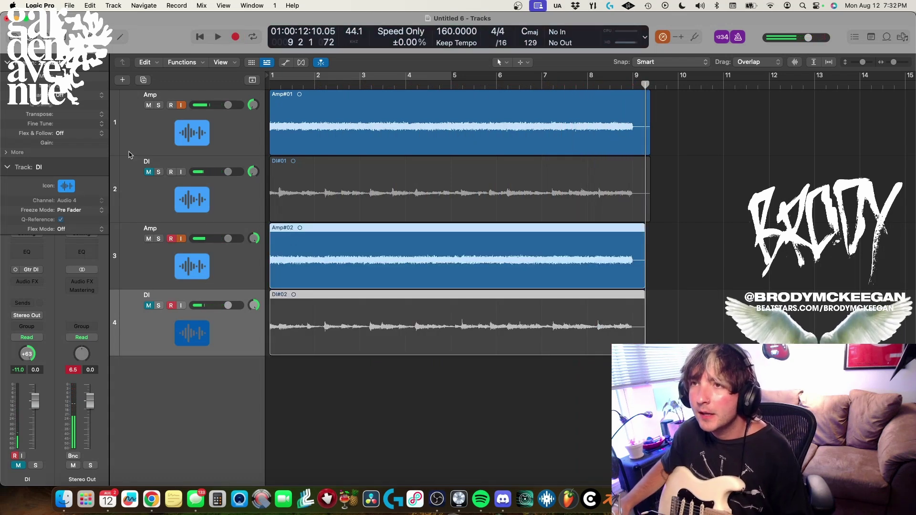
- Play back the double-tracked takes from the start with the metronome and Low Latency mode turned off
key(Return)
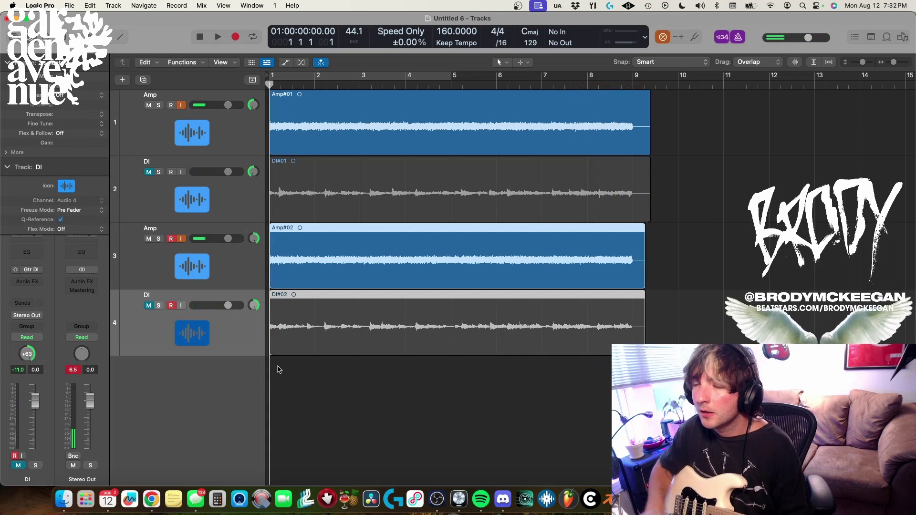
key(space)
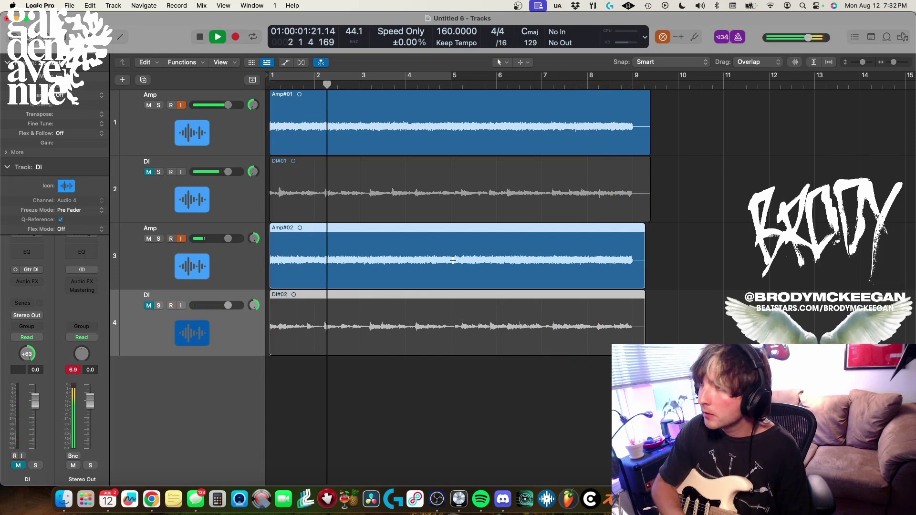
key(k)
click(663, 36)
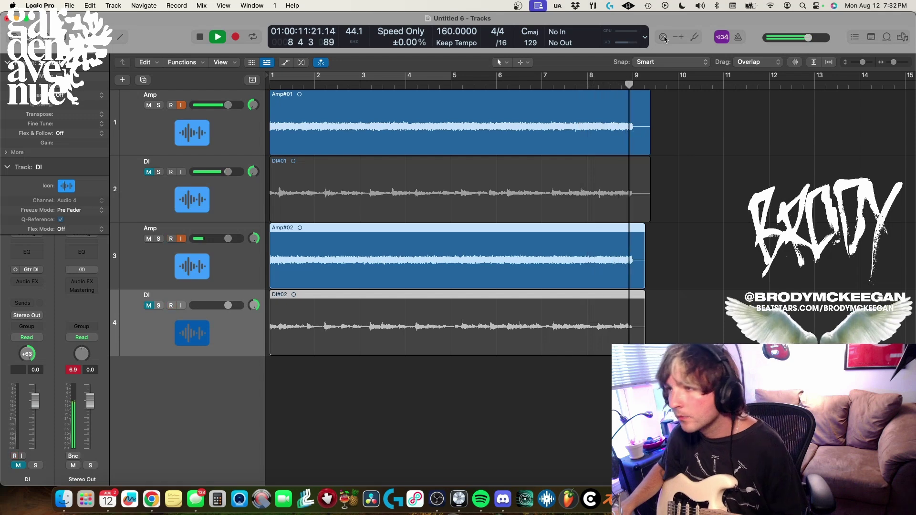
key(space)
key(Return)
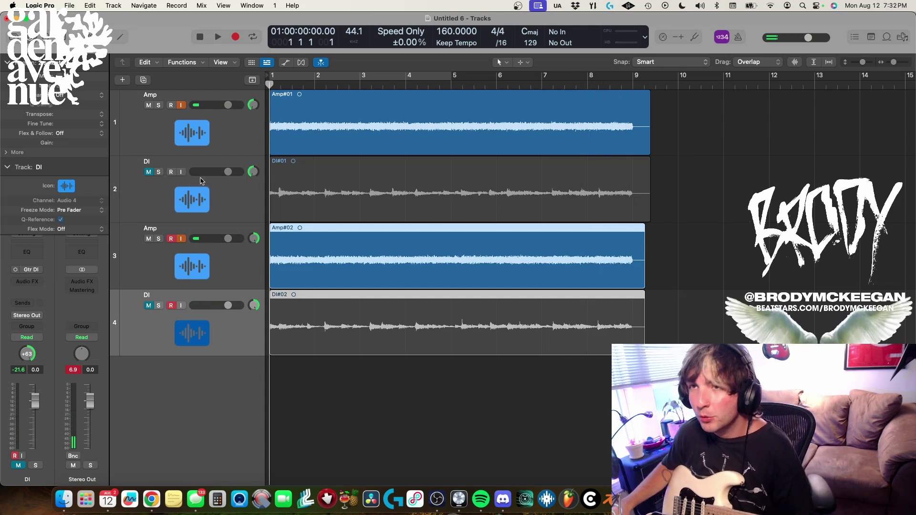
- Select all four Amp and DI tracks and group them in a summing stack
key(Up)
key(Up)
key(Up)
key(cmd+a)
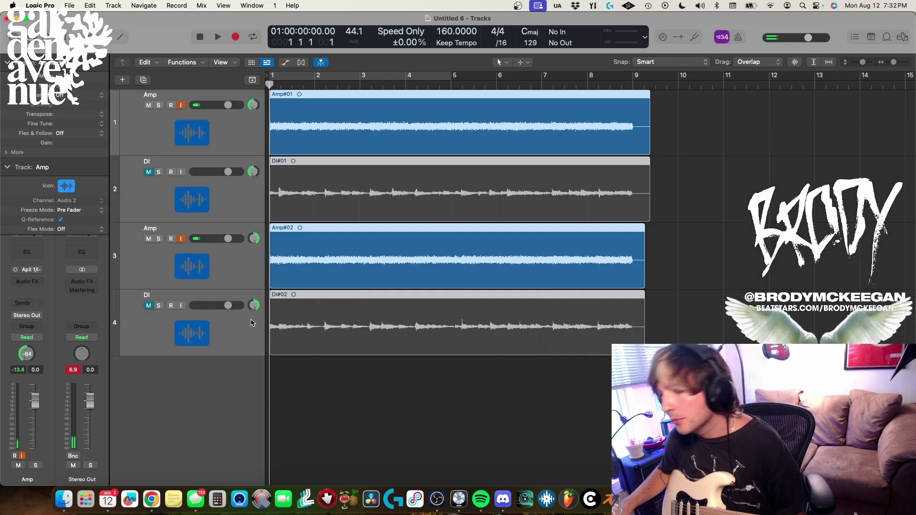
right_click(253, 323)
click(311, 348)
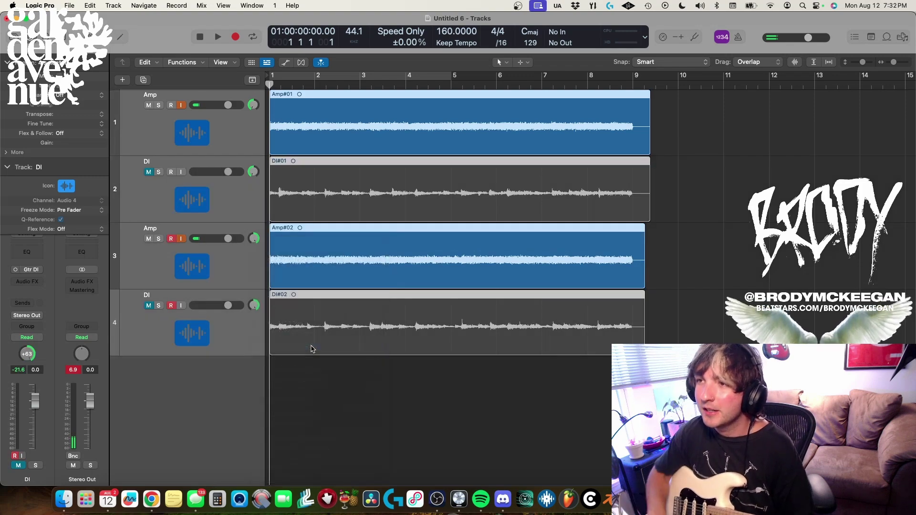
key(Return)
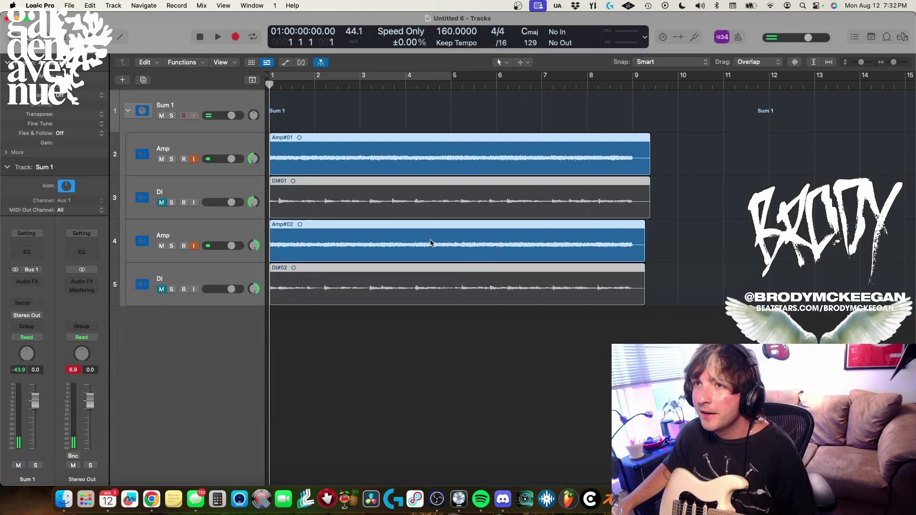
click(209, 103)
right_click(210, 104)
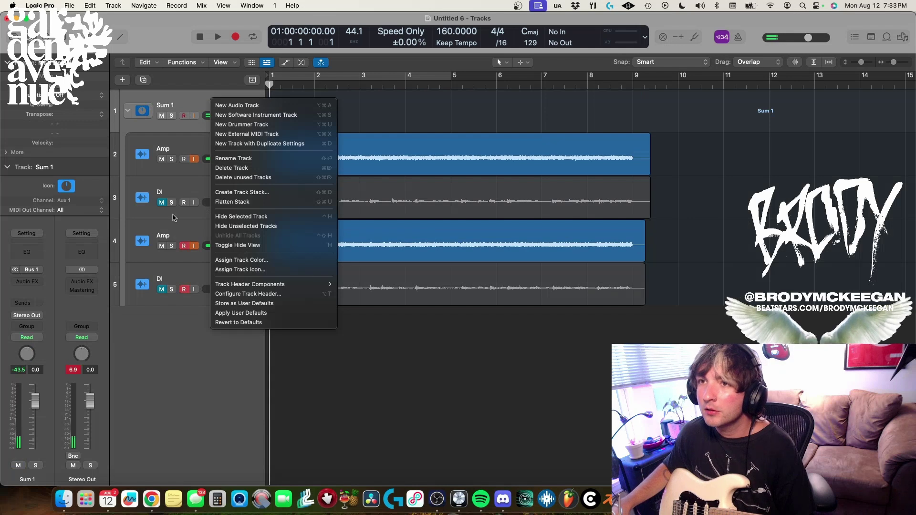
click(235, 194)
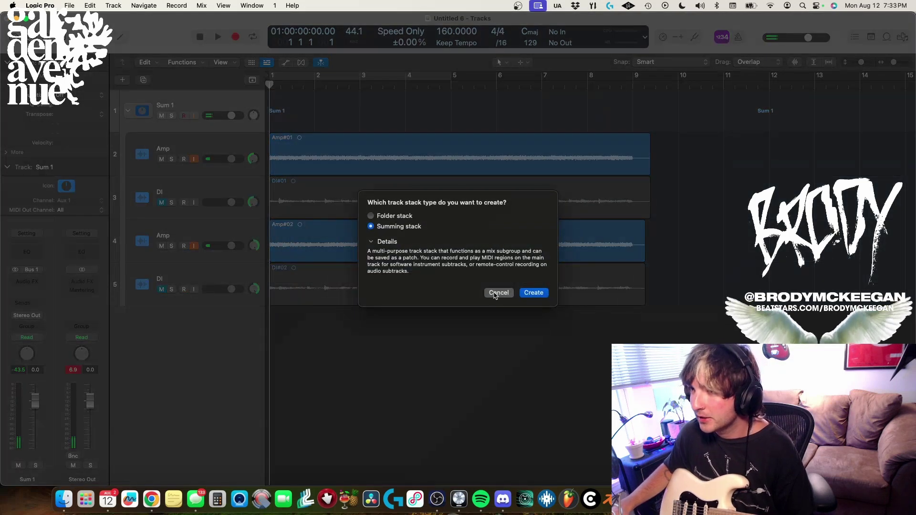
click(496, 293)
- Trim all four guitar regions to end at bar 9 and give them a fade-in and a fade-out of 1
drag(740, 167, 542, 279)
click(358, 162)
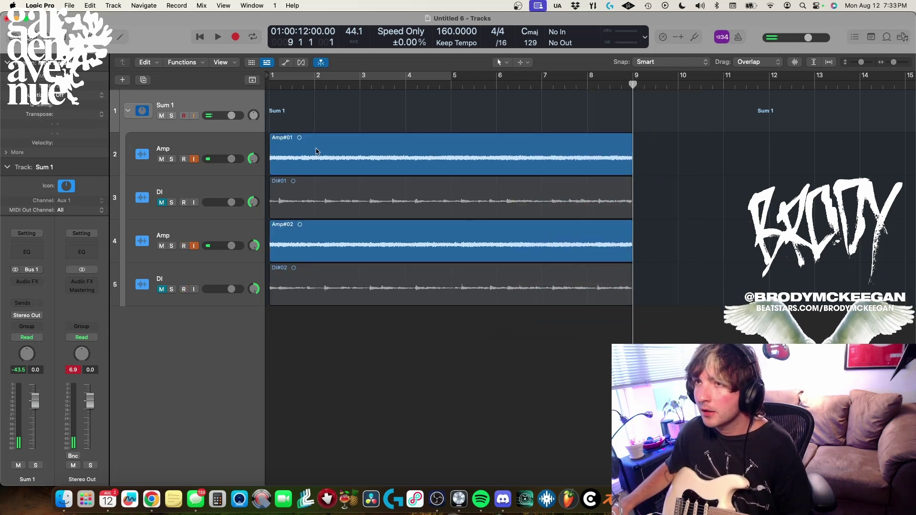
drag(520, 112, 482, 384)
click(7, 152)
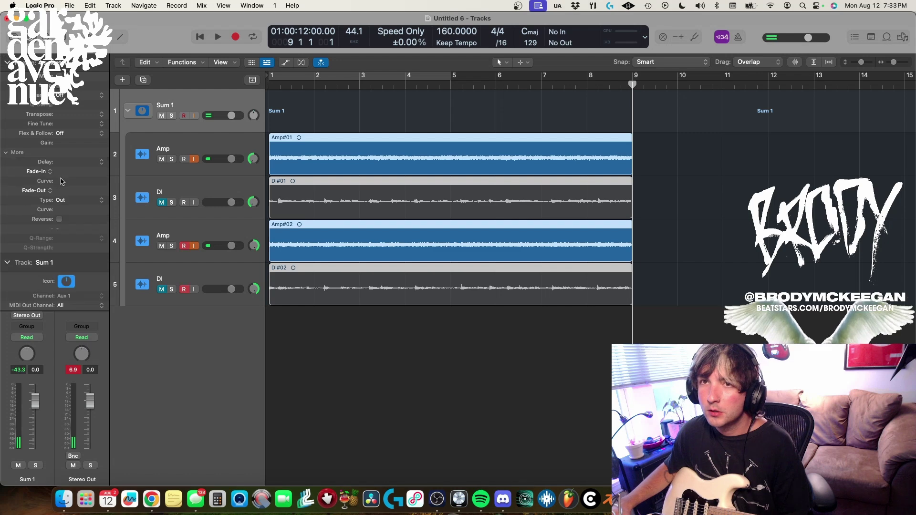
double_click(64, 171)
text(1)
key(Return)
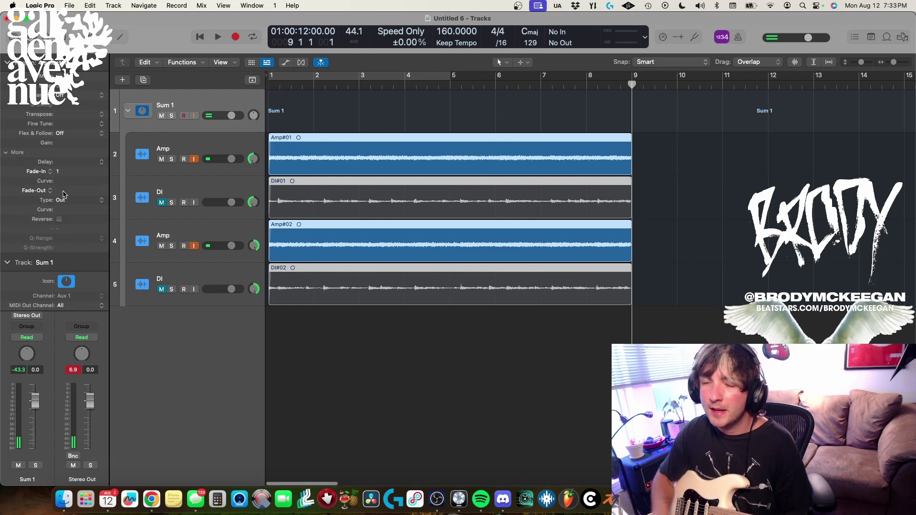
double_click(63, 191)
text(1)
key(Return)
key(Return)
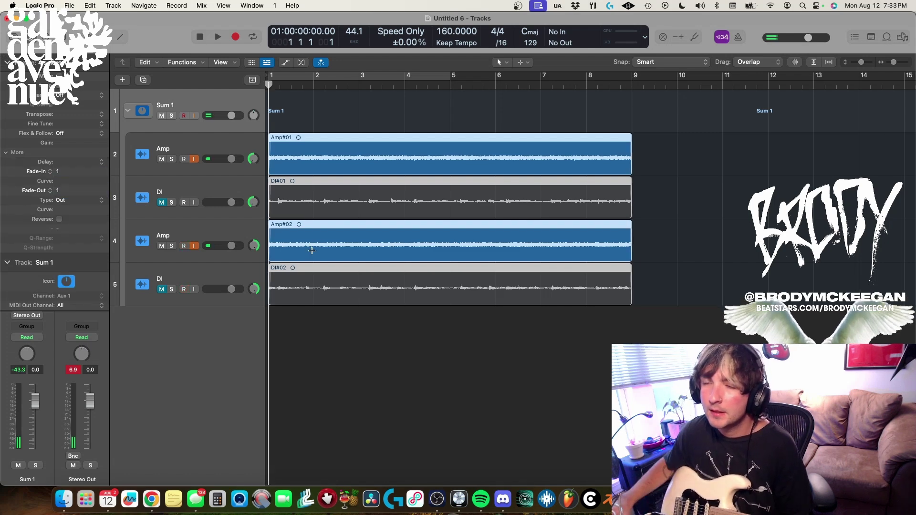
- Examine the start of the four faded regions up close
drag(373, 350, 336, 104)
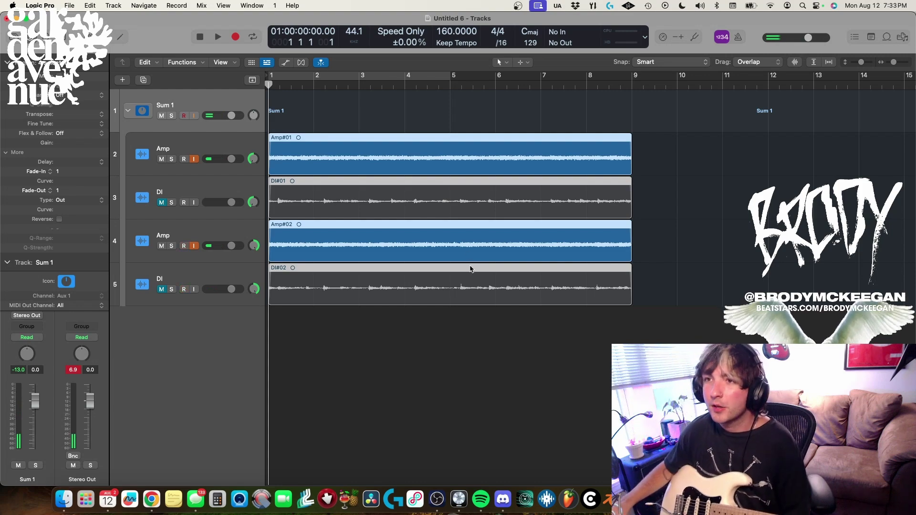
key(super+Right)
key(super+Right)
key(super+Right)
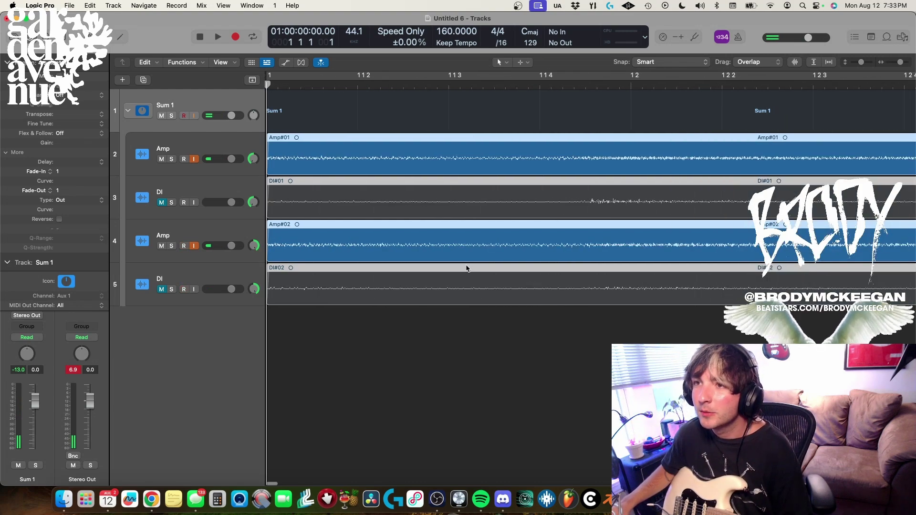
key(super+Left)
key(super+Left)
key(super+Left)
key(super+Left)
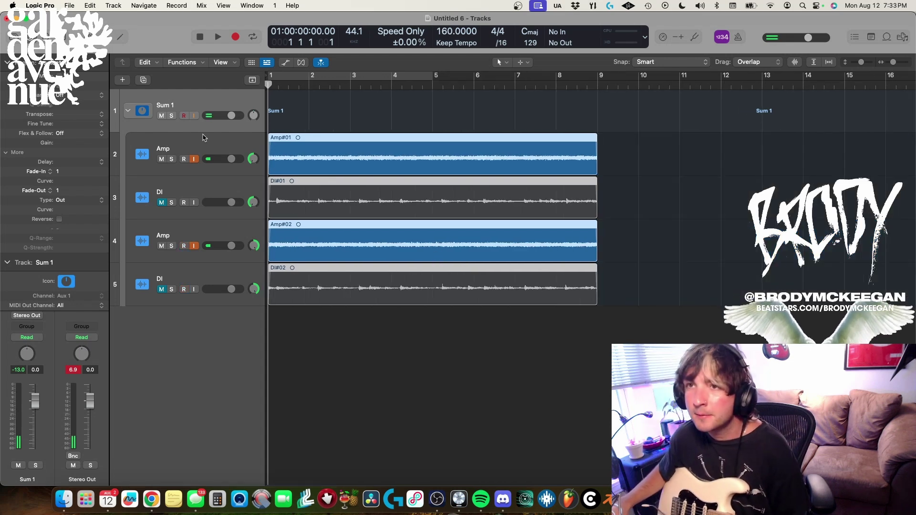
- Play back the opening bars of the takes from bar 1 and stop just after bar 2
click(195, 148)
key(space)
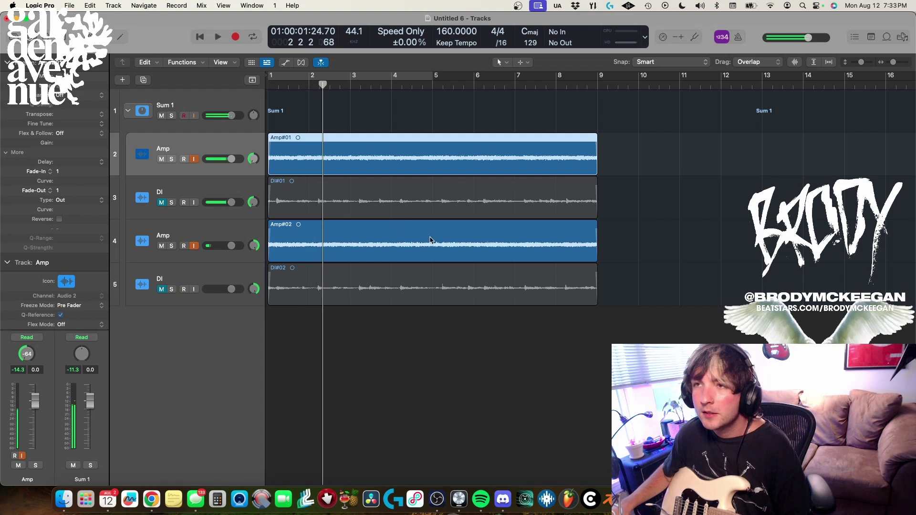
key(space)
- Compare the timing of the note attacks in the Amp and DI waveforms of both takes
key(super+Down)
key(super+Right)
key(super+Left)
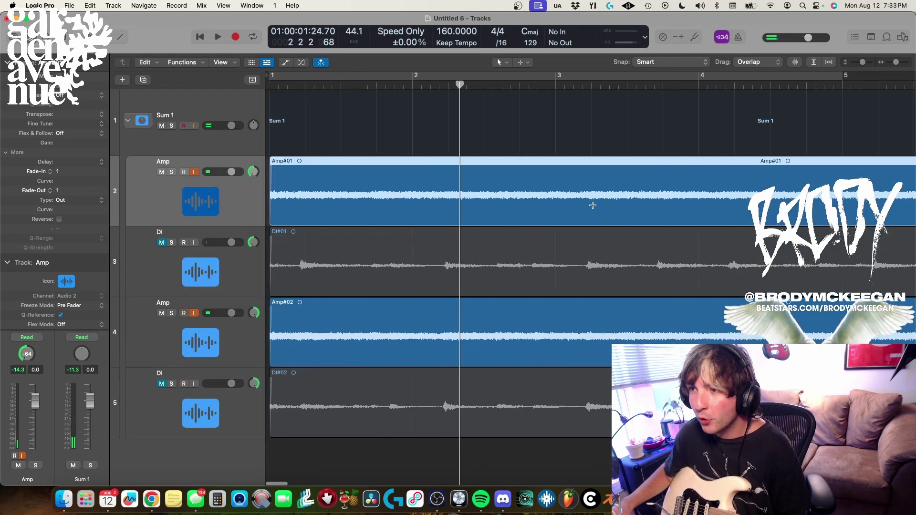
key(super+Left)
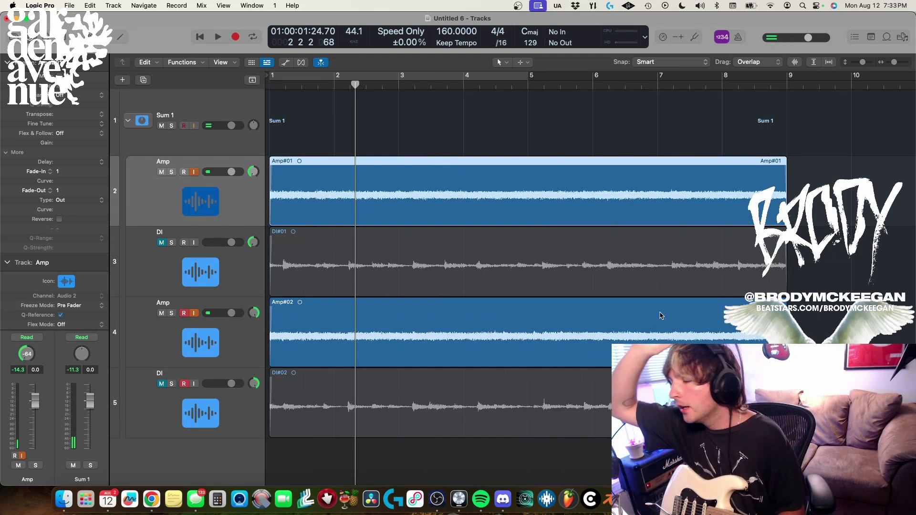
scroll(287, 326, up, 1)
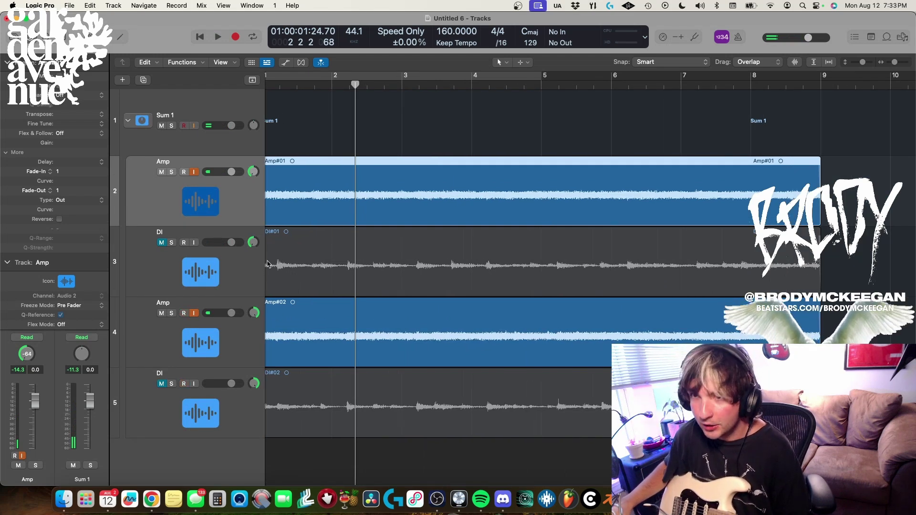
click(347, 246)
scroll(350, 248, up, 3)
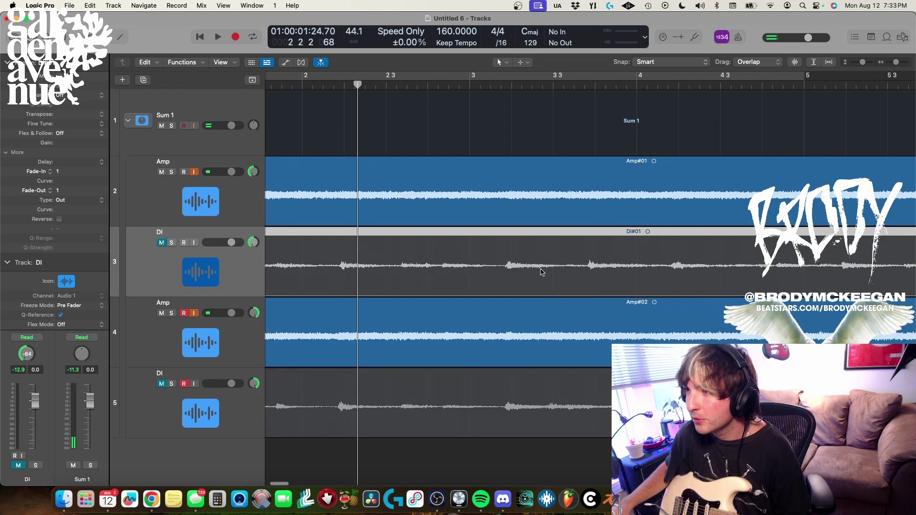
key(Return)
scroll(549, 270, down, 3)
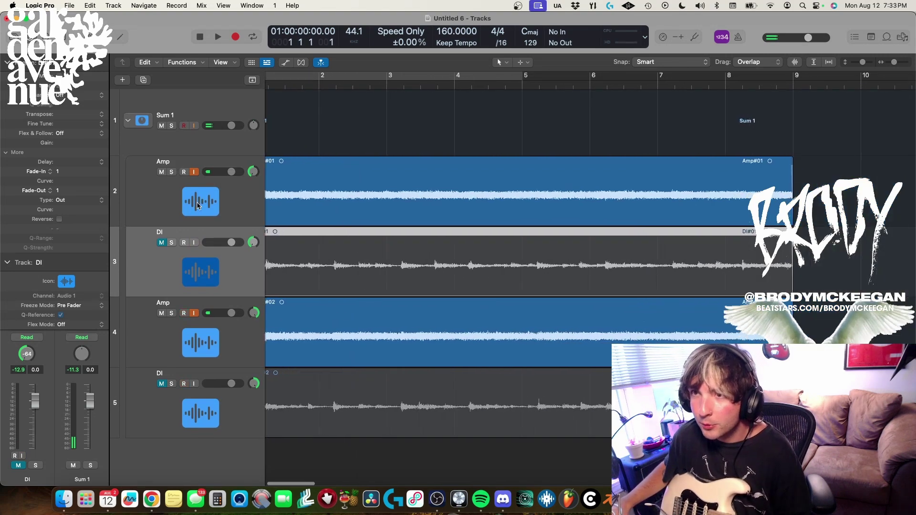
- Assign the first take's Amp and DI channels to a new Group 1 in the mixer
click(211, 200)
scroll(211, 200, down, 3)
key(x)
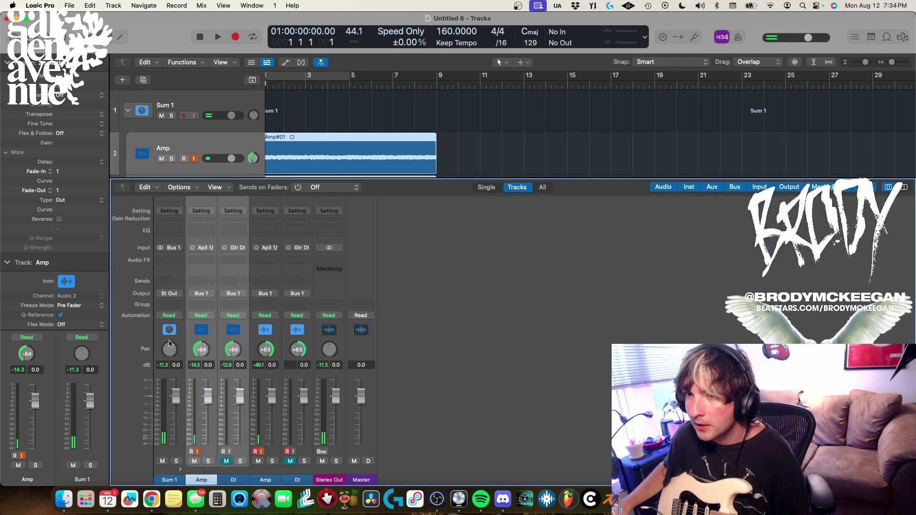
click(199, 304)
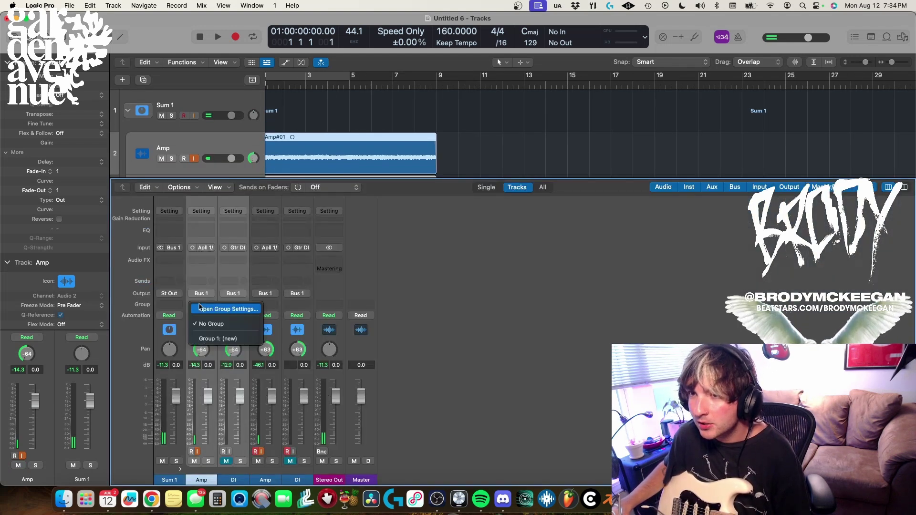
click(212, 339)
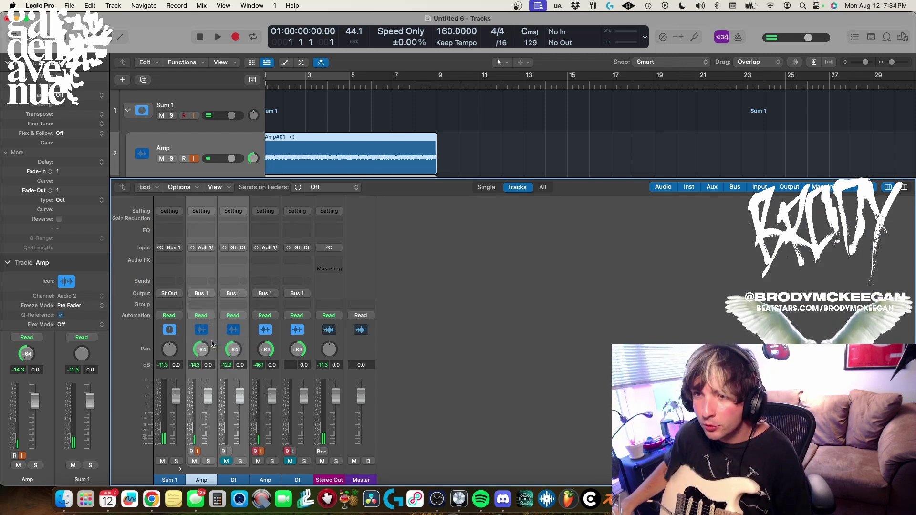
- Assign the second take's Amp and DI channels to a new Group 2
key(Up)
click(272, 475)
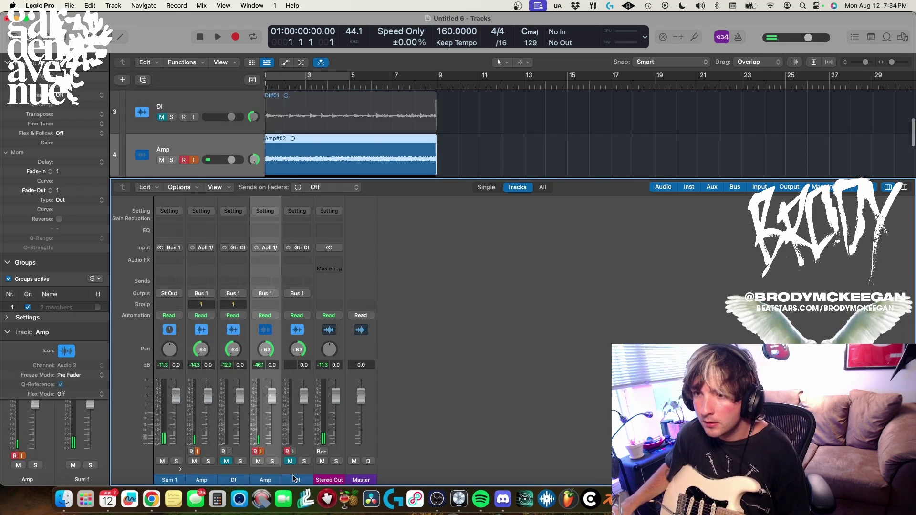
shift+click(297, 479)
click(264, 304)
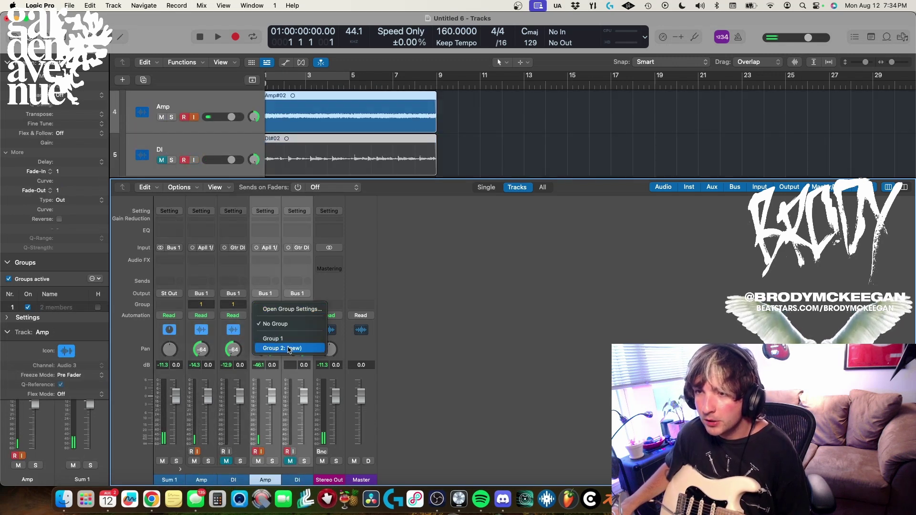
click(282, 348)
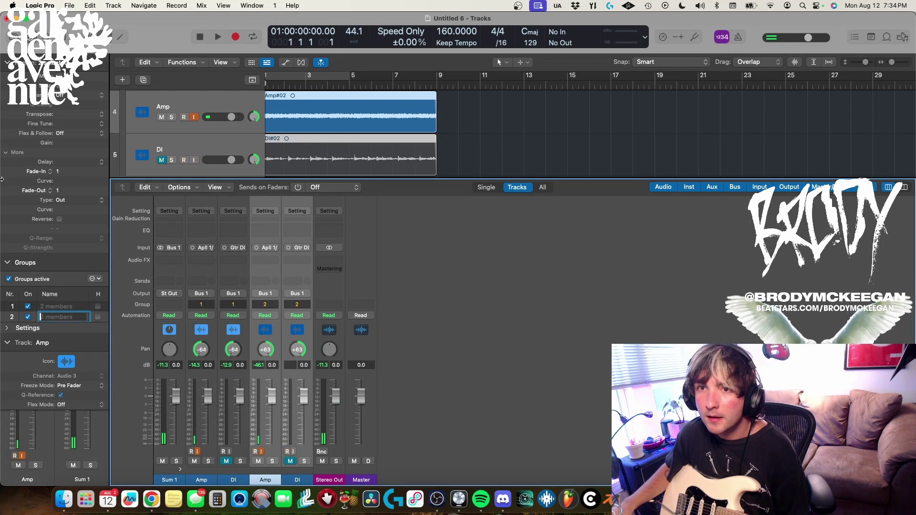
- Enable Editing (Selection) and Quantize-Locked (Audio) in the settings of both track groups
scroll(19, 156, down, 5)
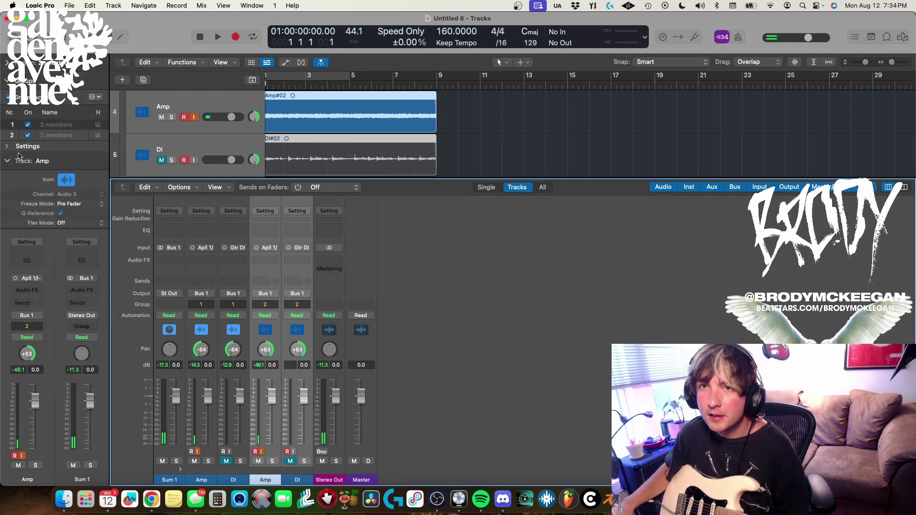
click(8, 146)
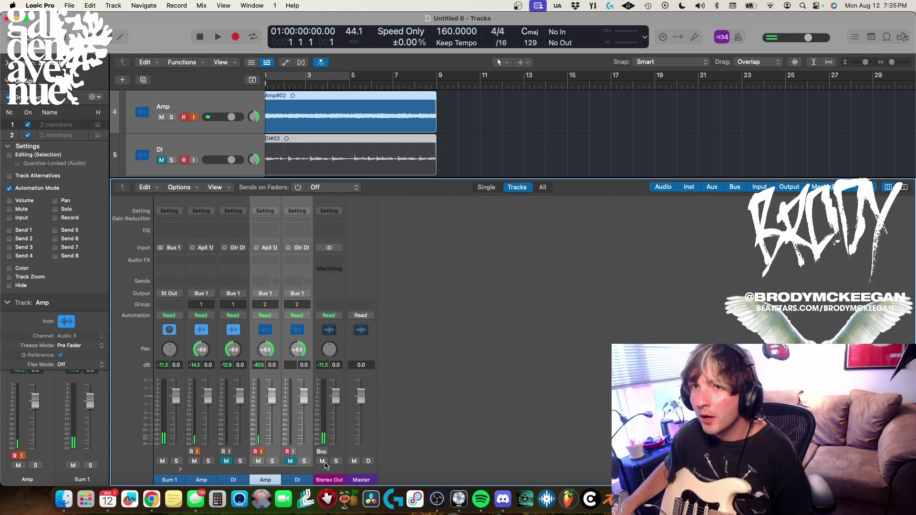
click(9, 155)
click(17, 163)
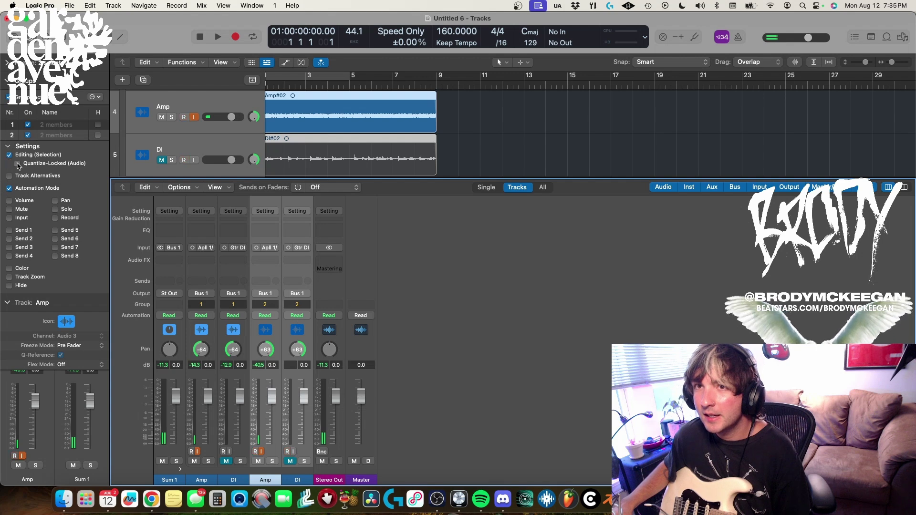
key(x)
click(9, 163)
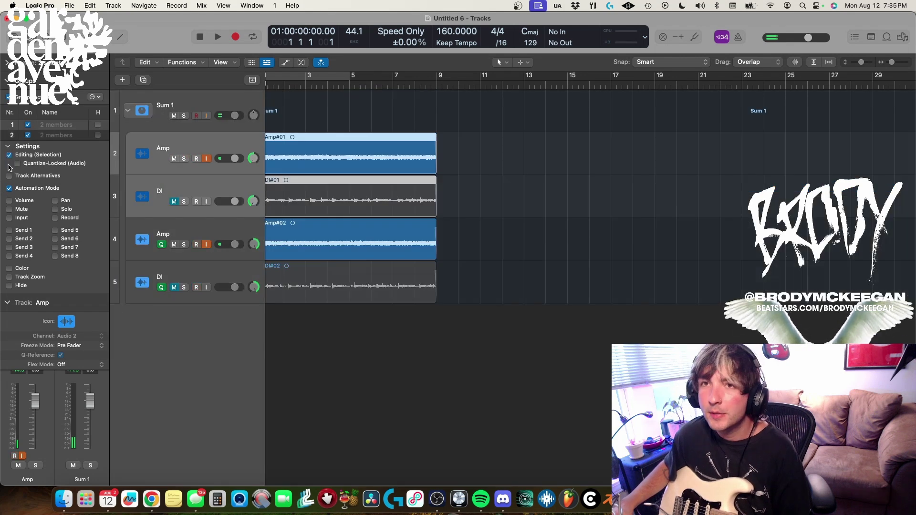
- Test the group editing link by selecting the second take's DI region
scroll(341, 183, up, 5)
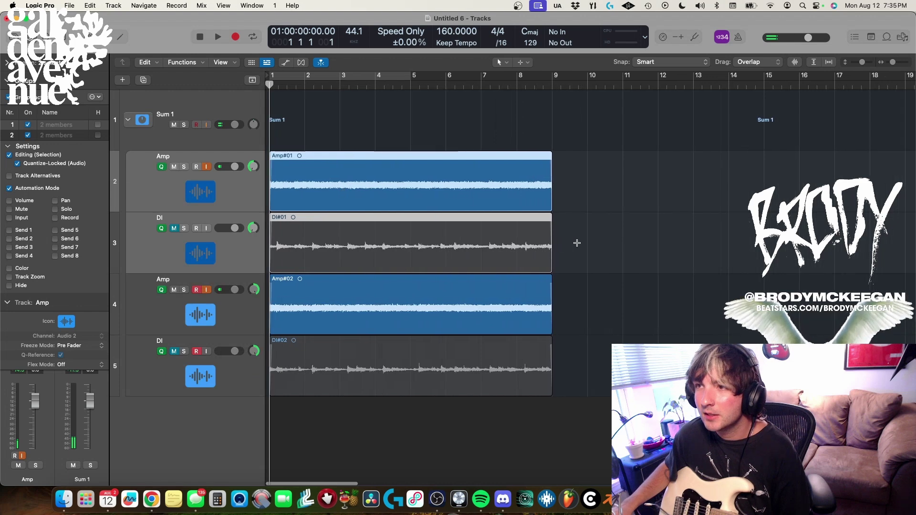
drag(584, 248, 557, 270)
click(592, 347)
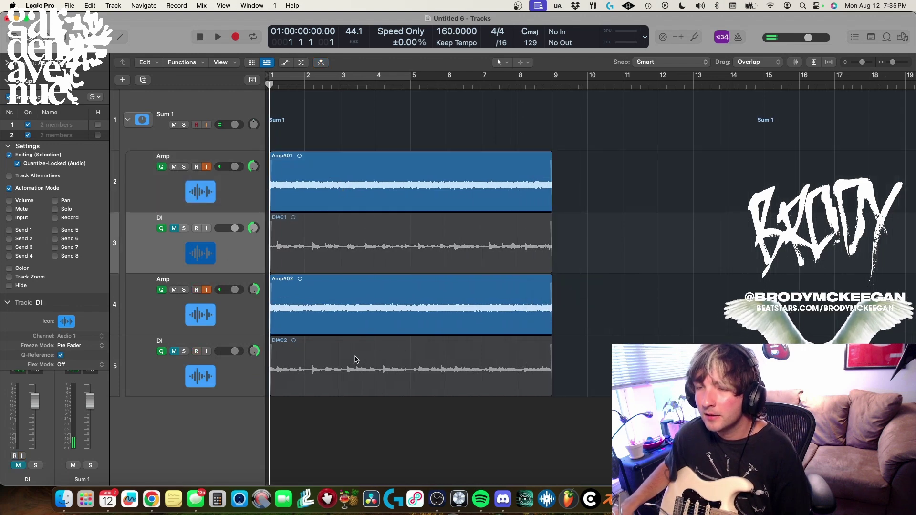
click(356, 360)
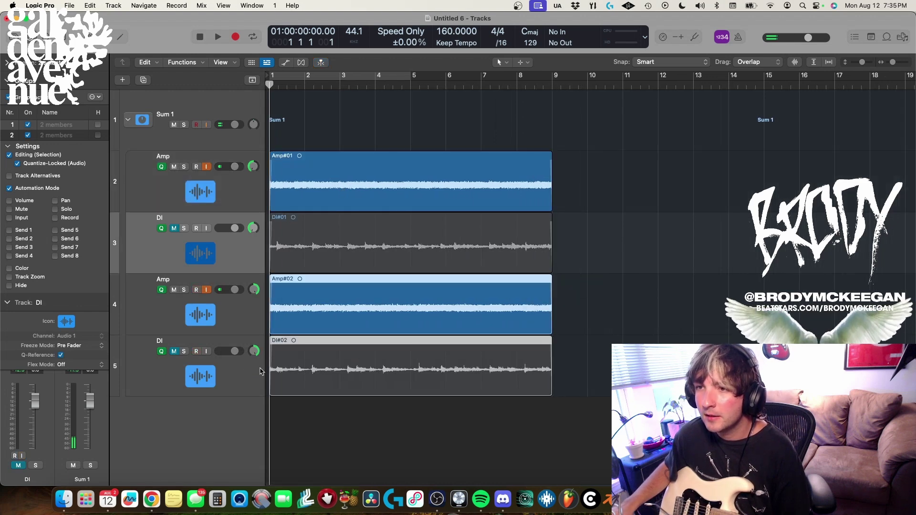
- Turn on Flex in Polyphonic mode for both Amp and DI track pairs
click(300, 63)
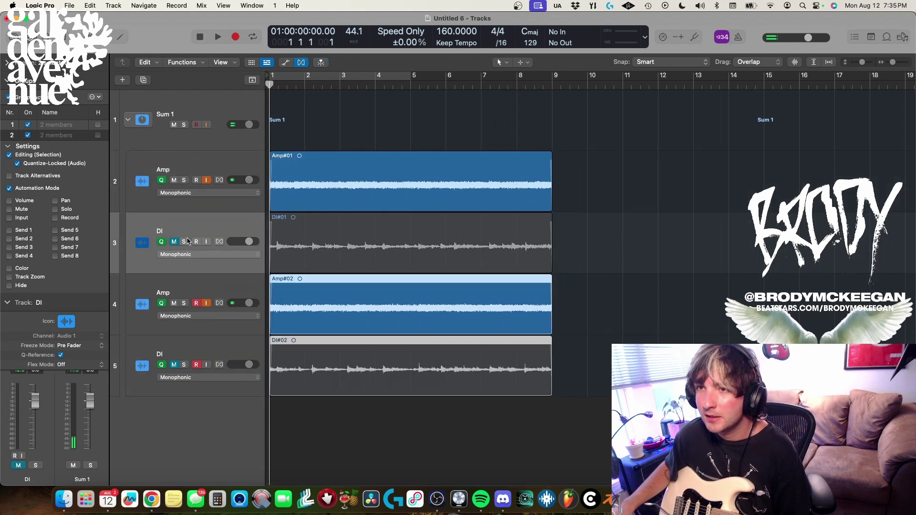
click(219, 241)
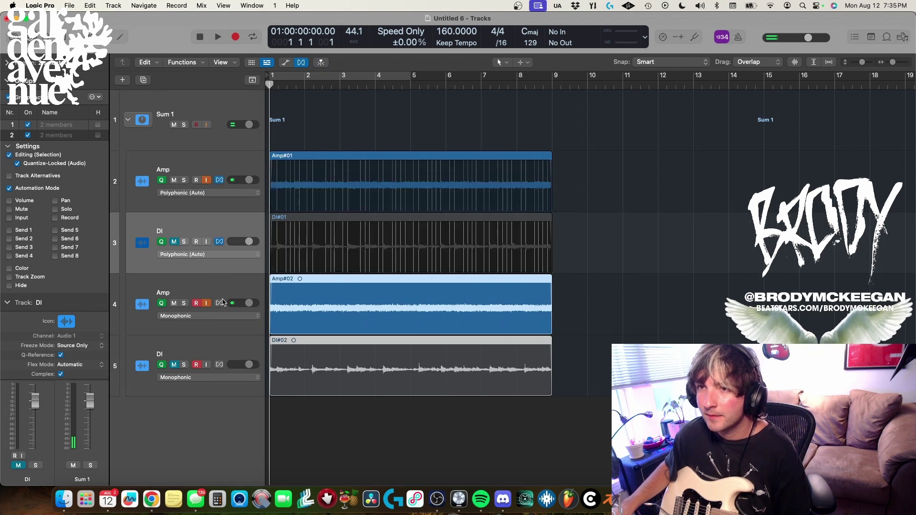
click(219, 365)
- Play back the soloed first Amp and DI takes from the start against the metronome
key(super+Right)
key(super+Right)
key(super+Right)
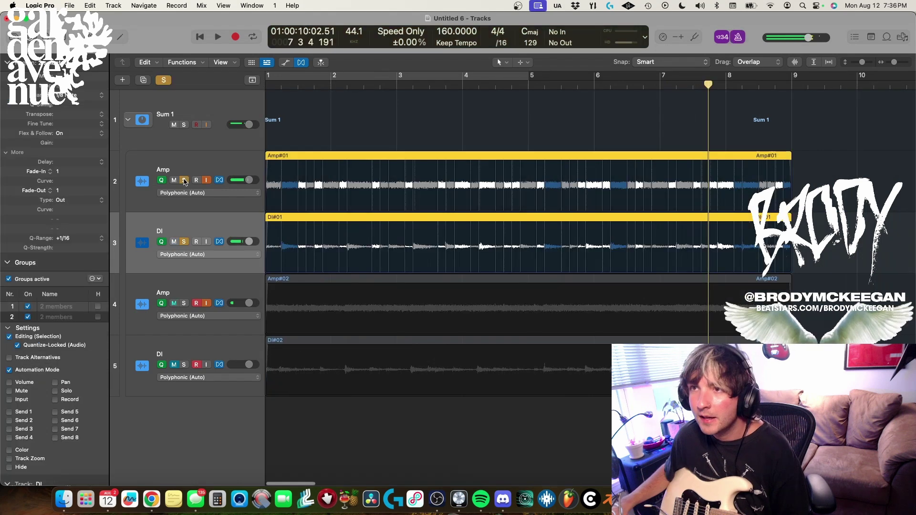
key(Return)
key(space)
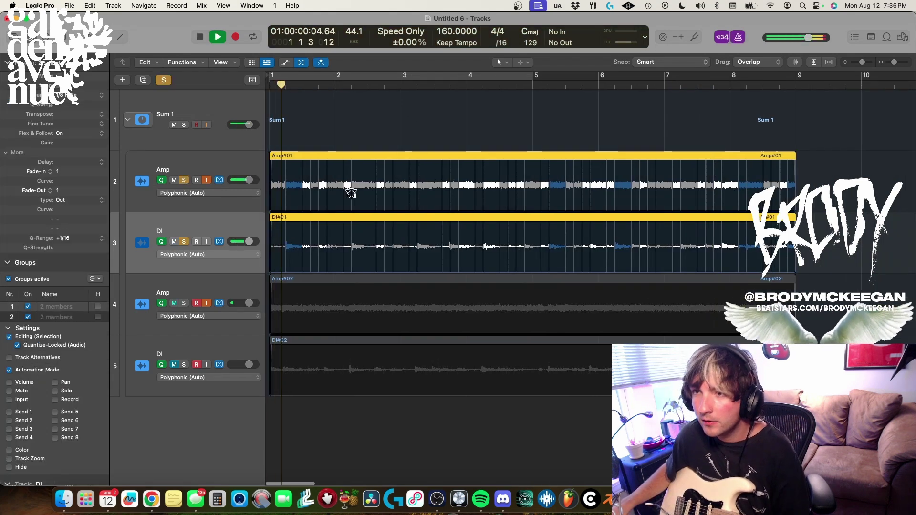
- Unsolo the first take's DI and Amp tracks, stopping playback, and select the second Amp track
click(182, 240)
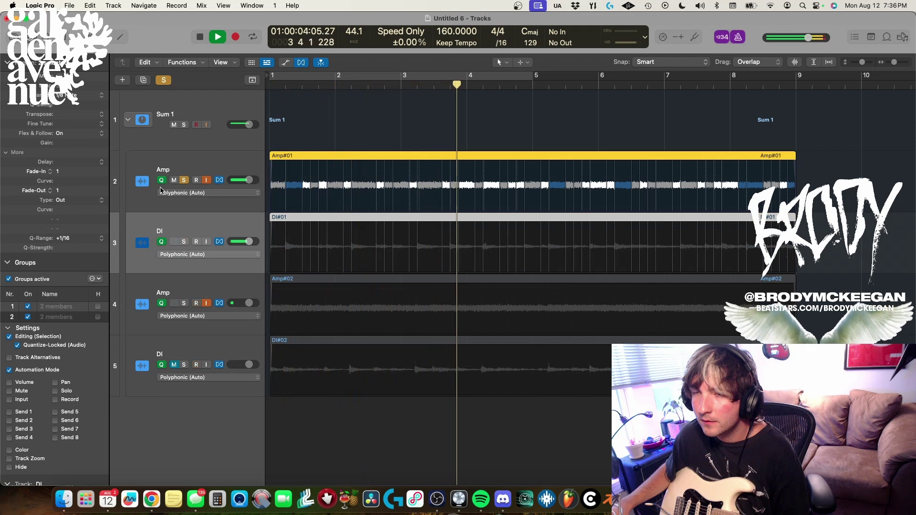
key(space)
click(184, 180)
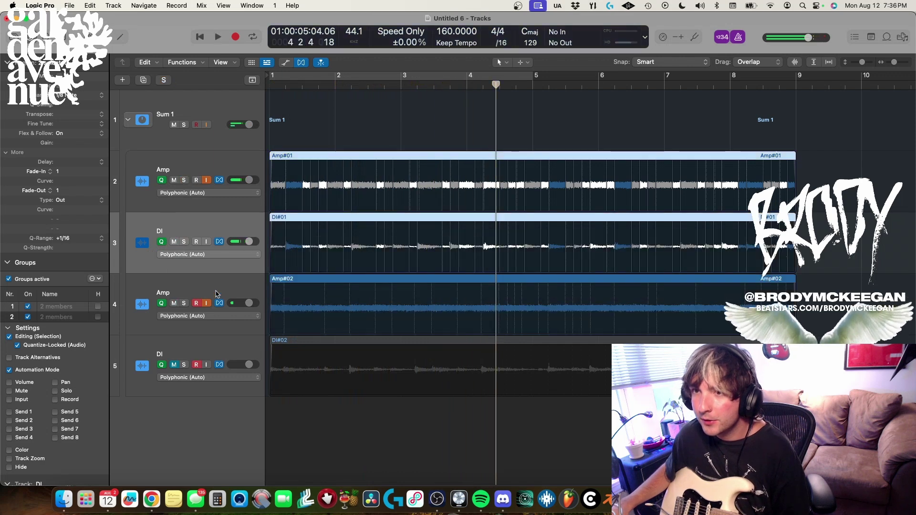
click(224, 329)
click(401, 407)
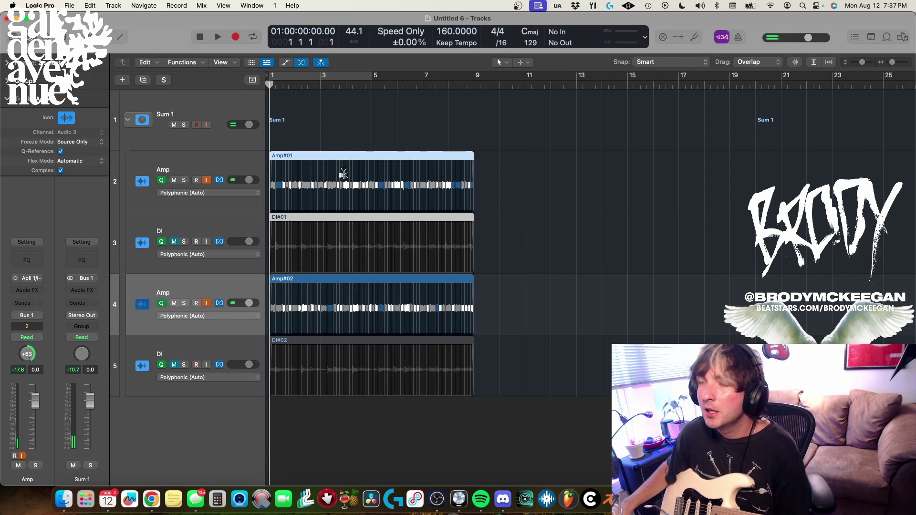
- Solo the first take's Amp track with its DI muted and play it back from the start
key(super+Up)
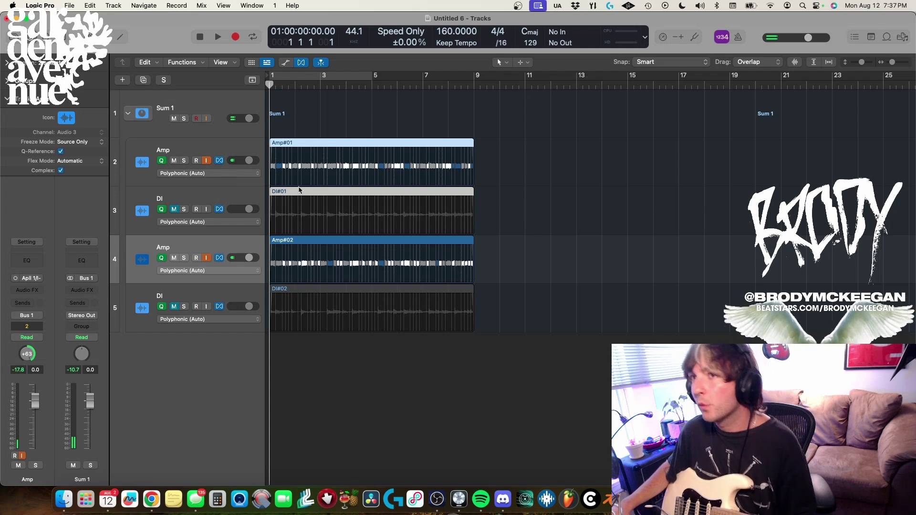
click(201, 196)
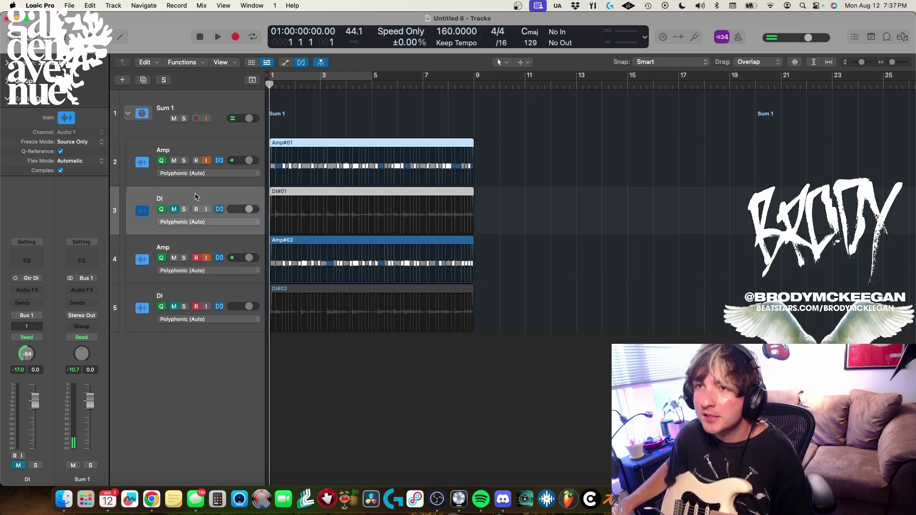
double_click(172, 213)
click(176, 210)
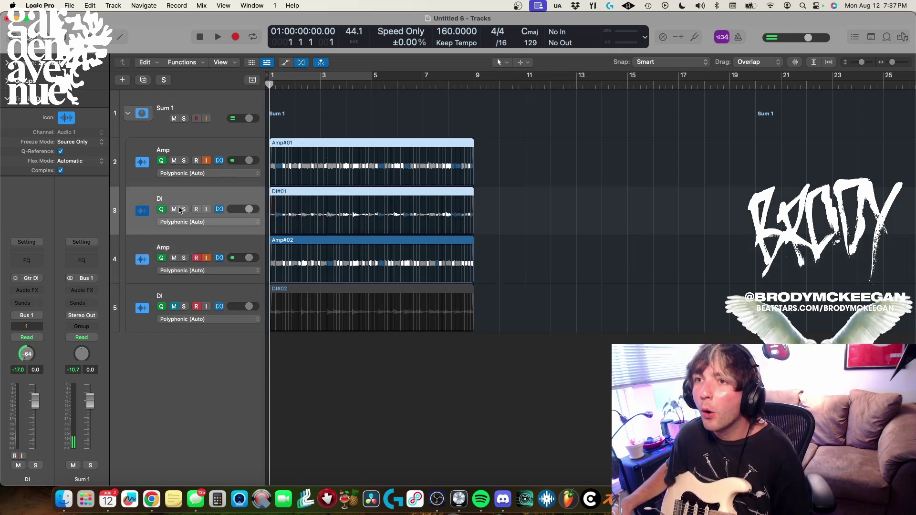
click(183, 160)
key(space)
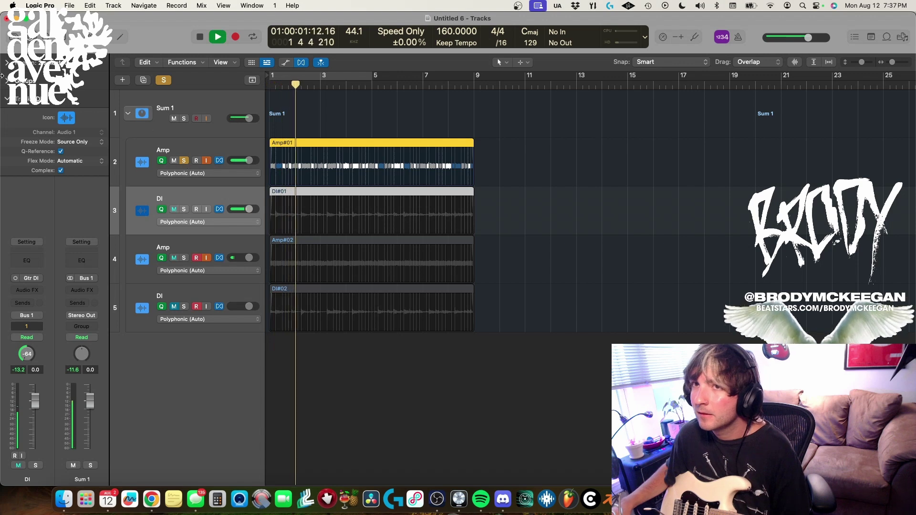
- Switch the solo from the first Amp track to its DI and briefly play it from the start with Cycle mode on
click(27, 102)
click(184, 160)
click(184, 208)
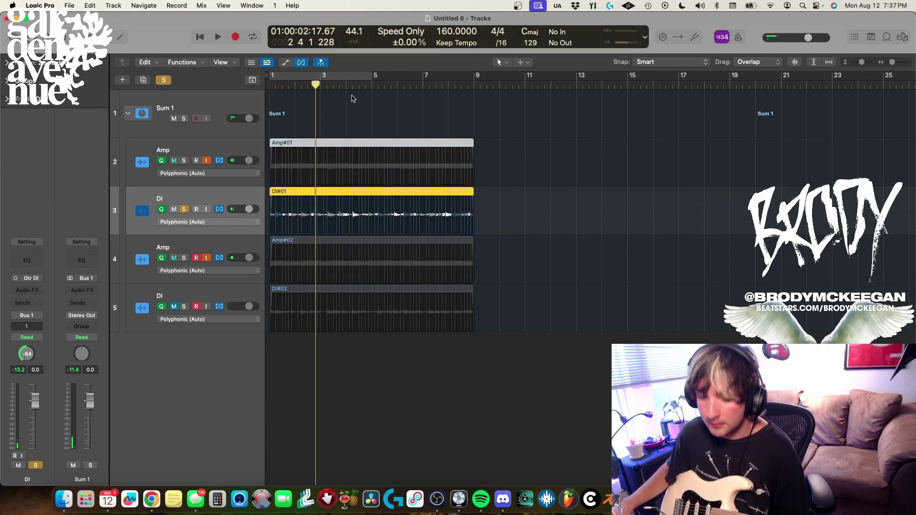
key(c)
key(Return)
key(space)
key(space)
- Audition the first DI track through the bx_rockergain100 amp plug-in, and remove the plug-in from the channel
click(27, 290)
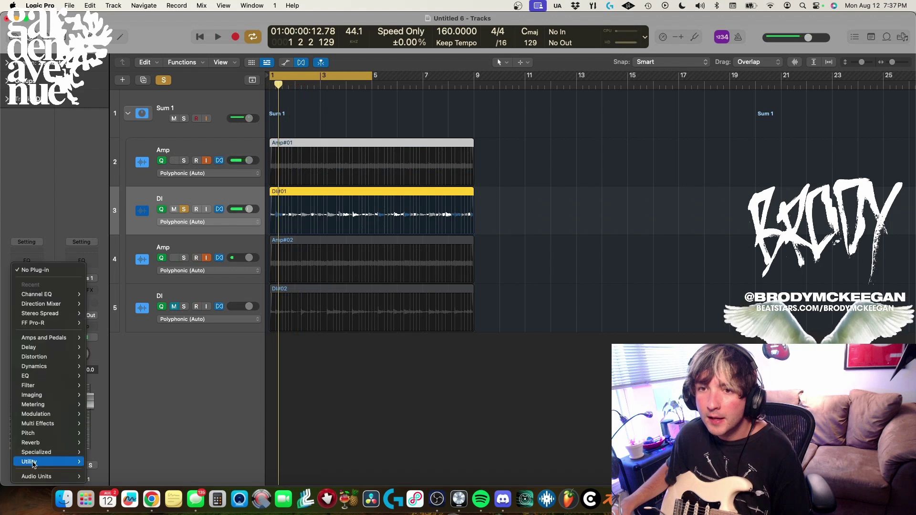
mouse_move(36, 477)
mouse_move(120, 342)
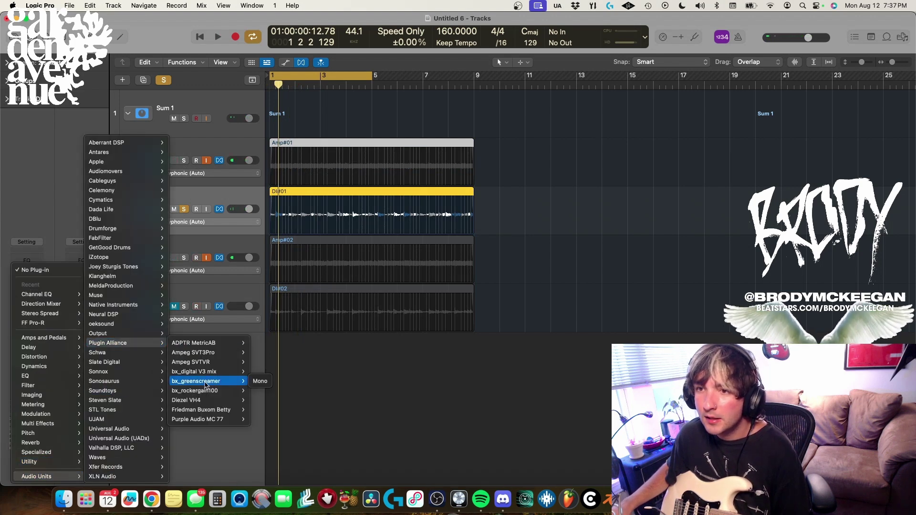
click(258, 384)
key(space)
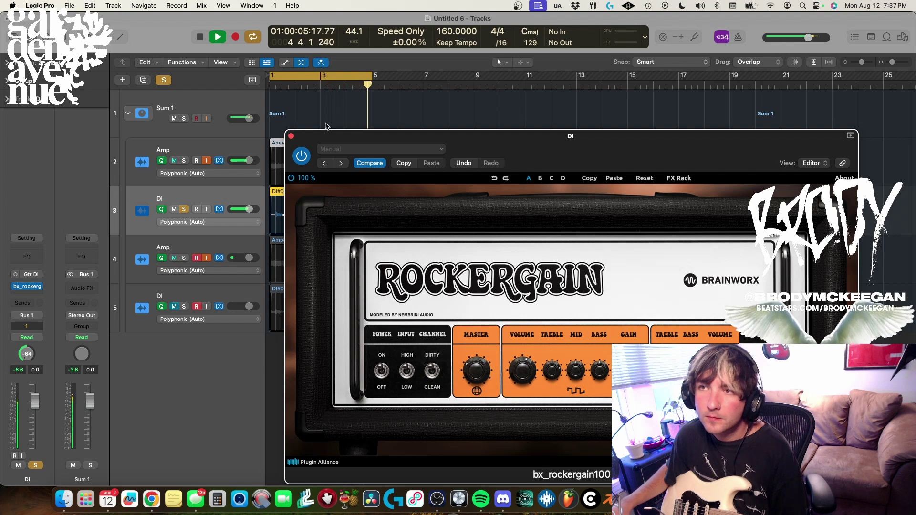
key(space)
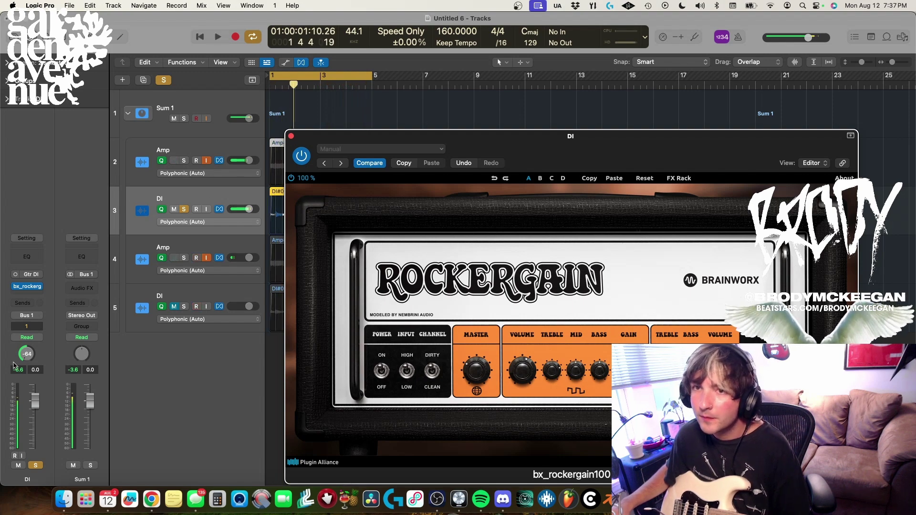
click(40, 288)
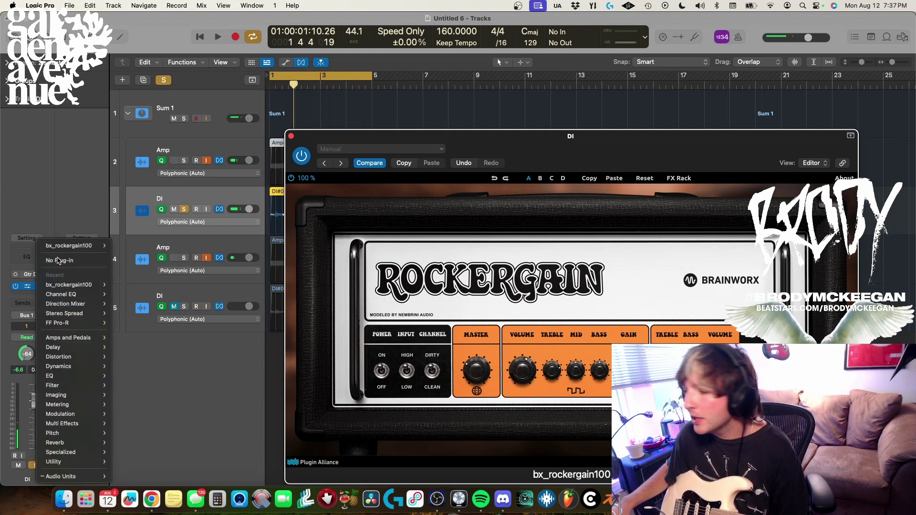
click(48, 260)
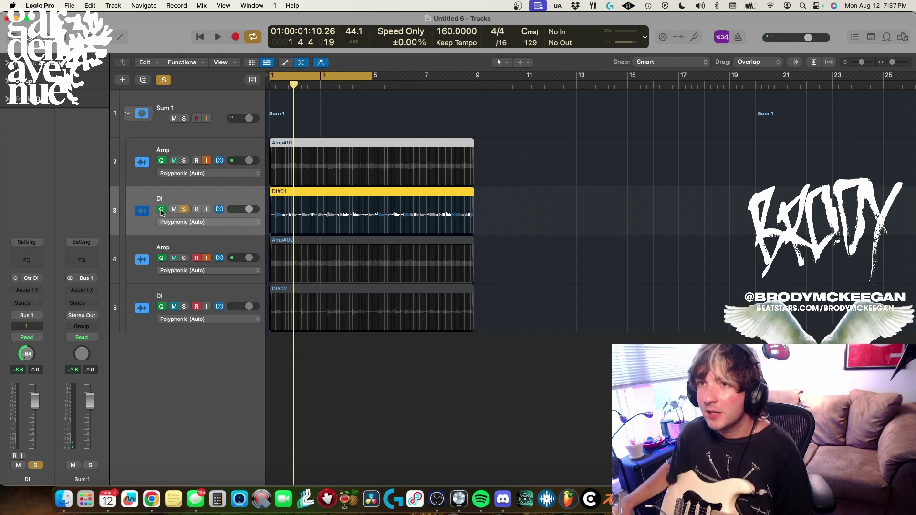
- Unsolo and mute the first DI track, and play back the double-tracked Amp takes
click(183, 209)
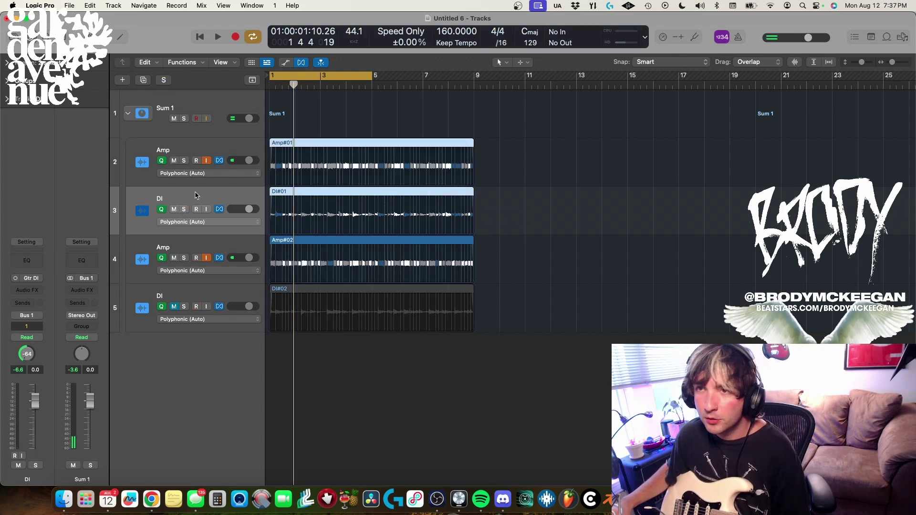
click(173, 210)
key(space)
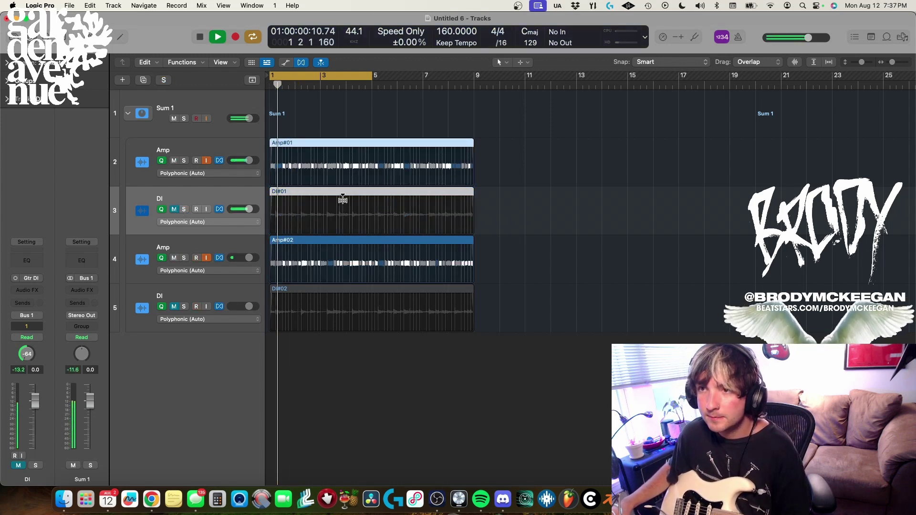
- Stop playback and insert a Channel EQ and FabFilter Pro-Q 3 on the Sum 1 track
click(221, 105)
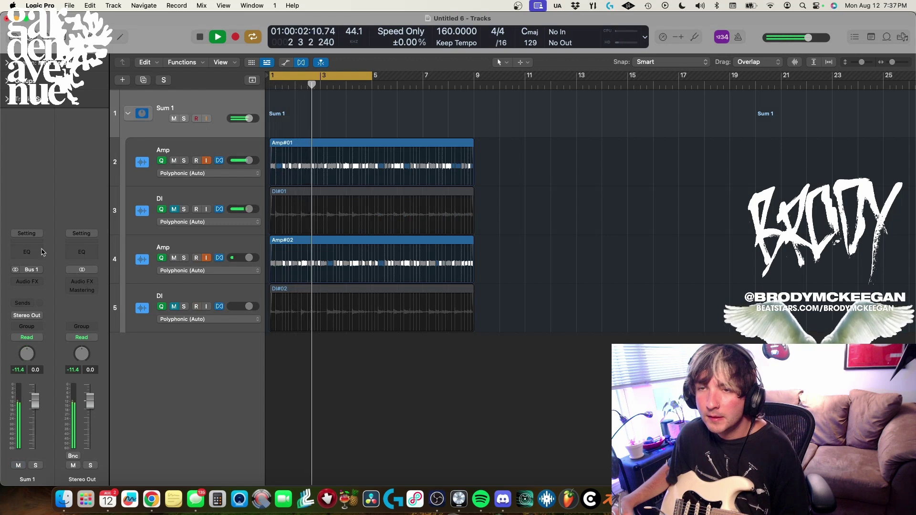
key(space)
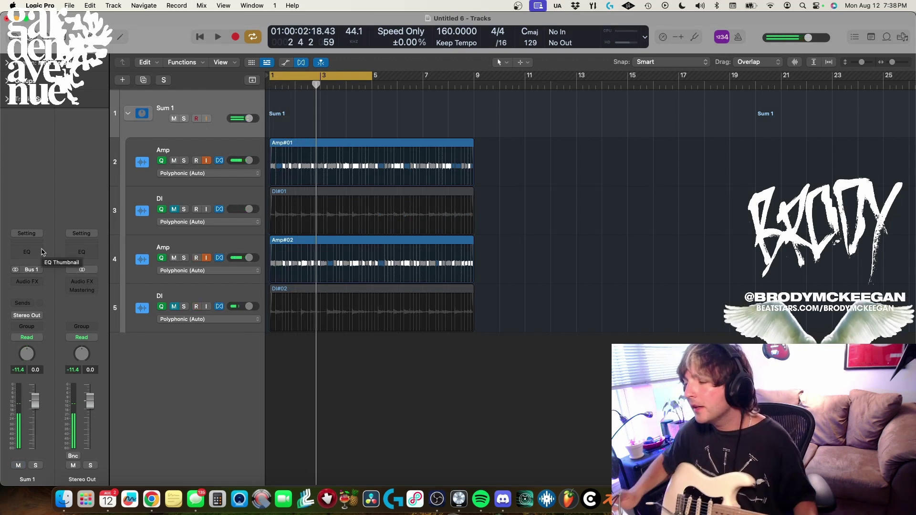
double_click(40, 262)
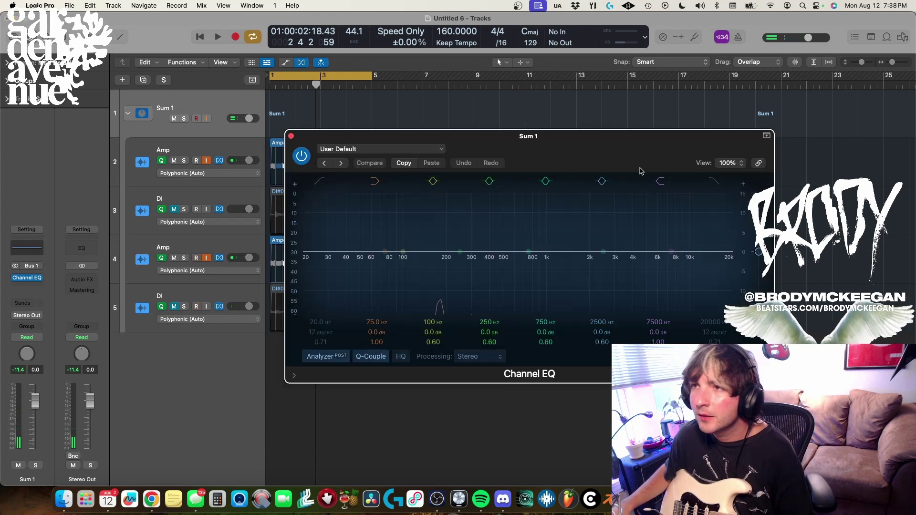
click(40, 284)
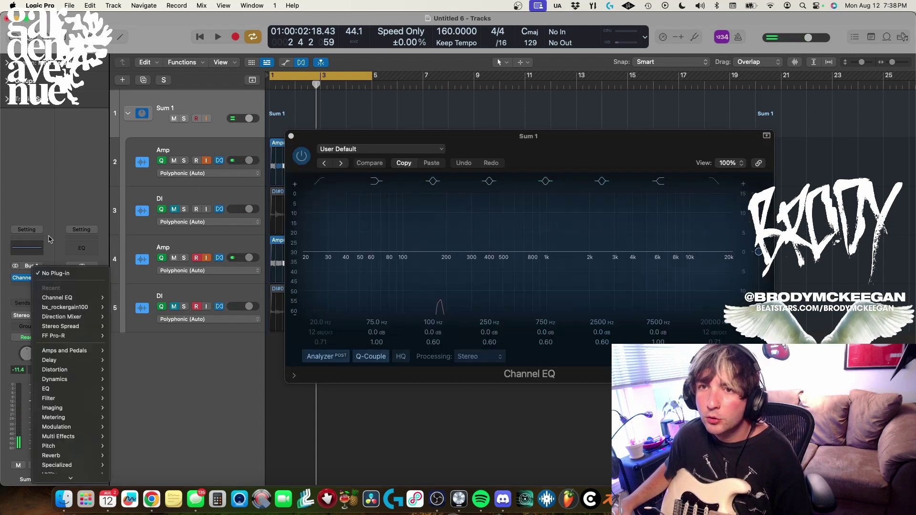
mouse_move(72, 476)
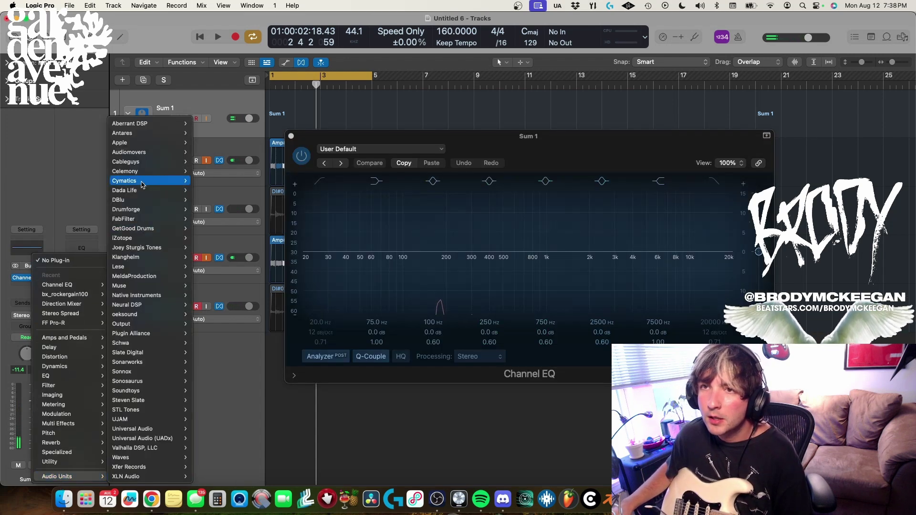
mouse_move(169, 219)
mouse_move(238, 324)
click(278, 324)
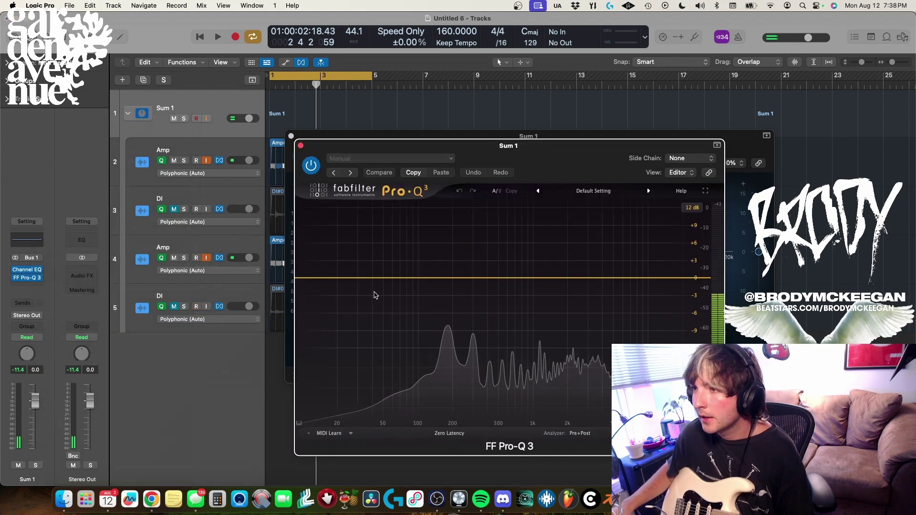
- During playback, cut three narrow Pro-Q 3 bell bands at 2216.7 Hz by 3.79 dB, 3607.5 Hz by 4.75 dB and about 5.3 kHz
key(space)
key(space)
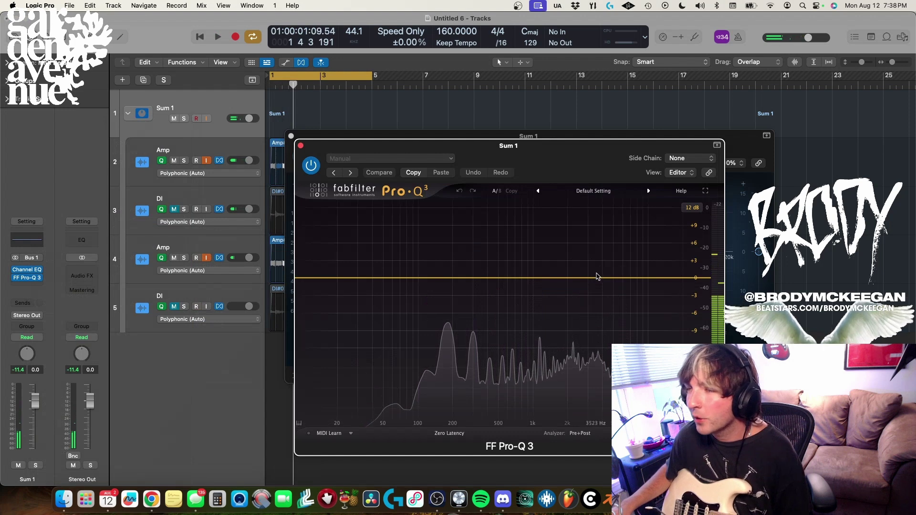
key(space)
mouse_move(602, 280)
mouse_down()
mouse_move(599, 211)
mouse_move(570, 211)
mouse_move(584, 212)
mouse_move(592, 276)
mouse_up()
double_click(592, 309)
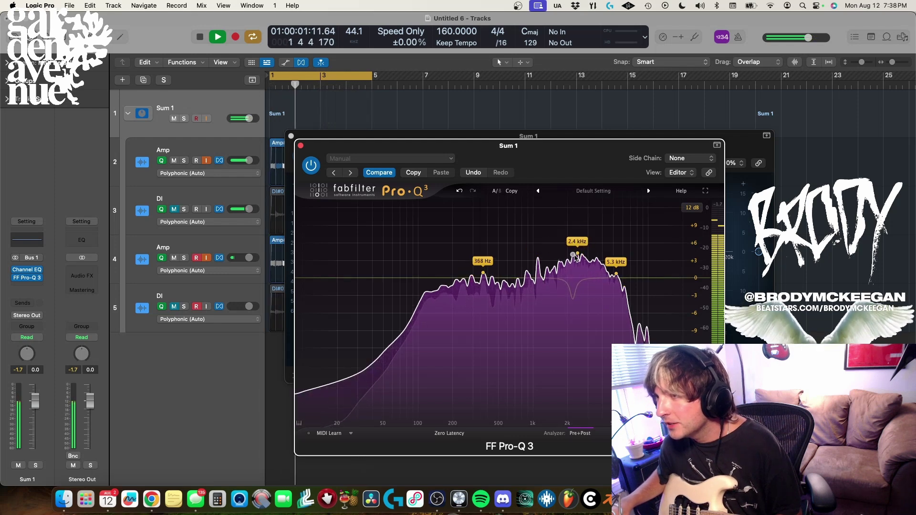
click(572, 299)
mouse_move(608, 319)
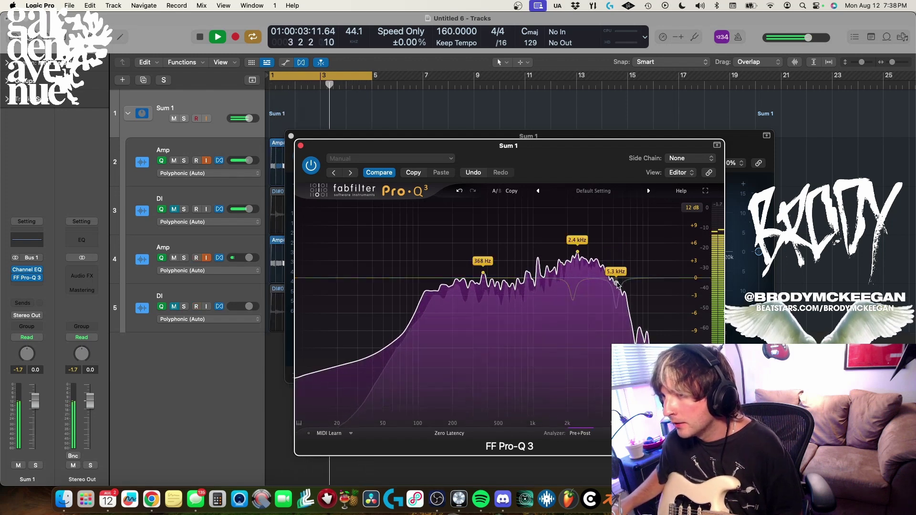
mouse_move(601, 274)
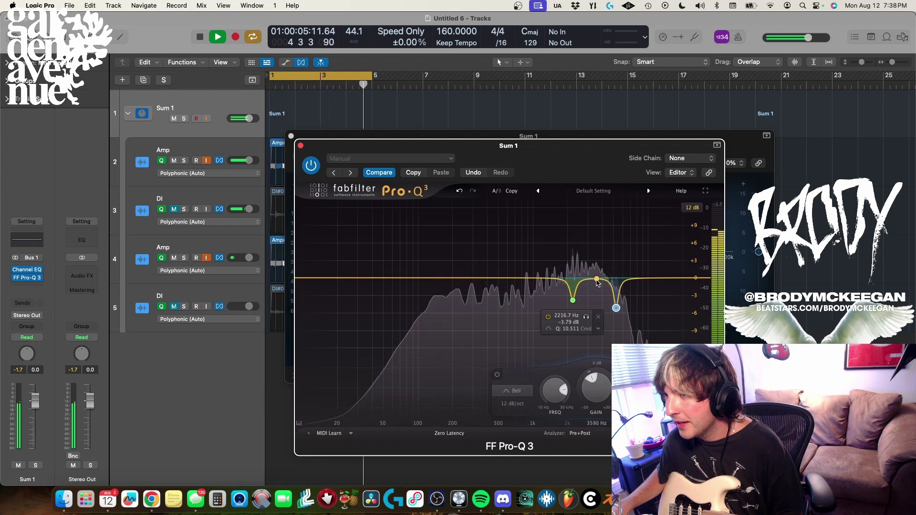
drag(596, 280, 596, 231)
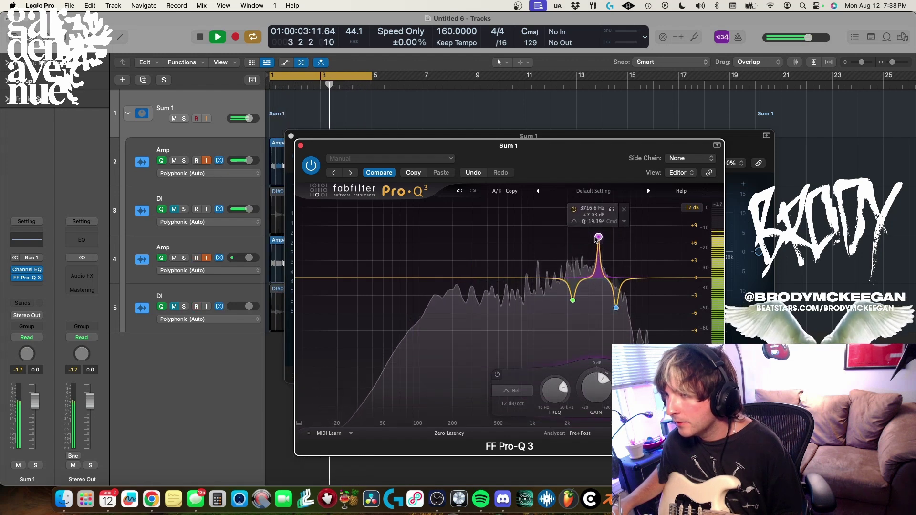
drag(593, 381, 602, 441)
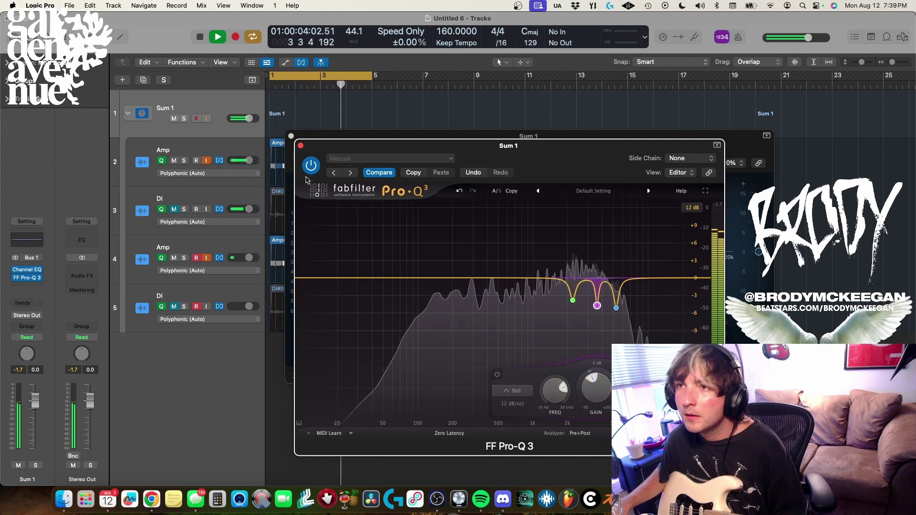
- Compare the guitars with Pro-Q 3 bypassed and enabled during playback
click(309, 161)
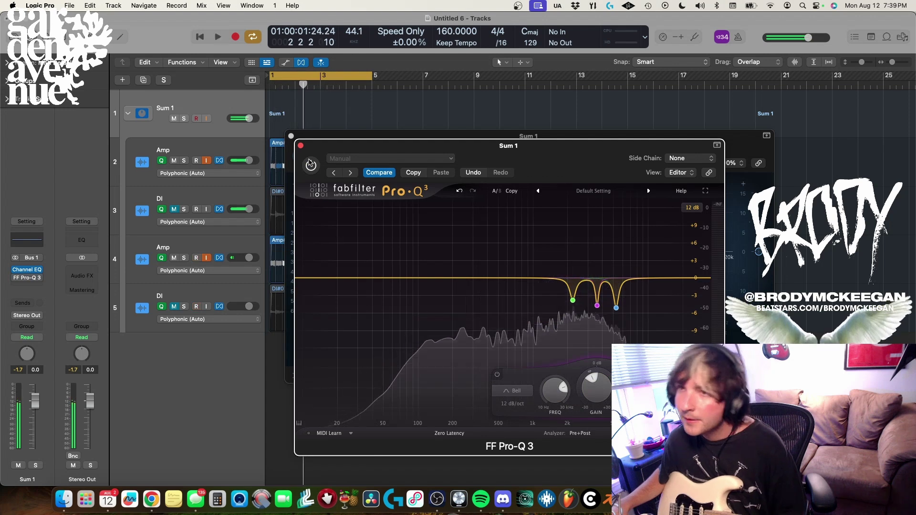
key(space)
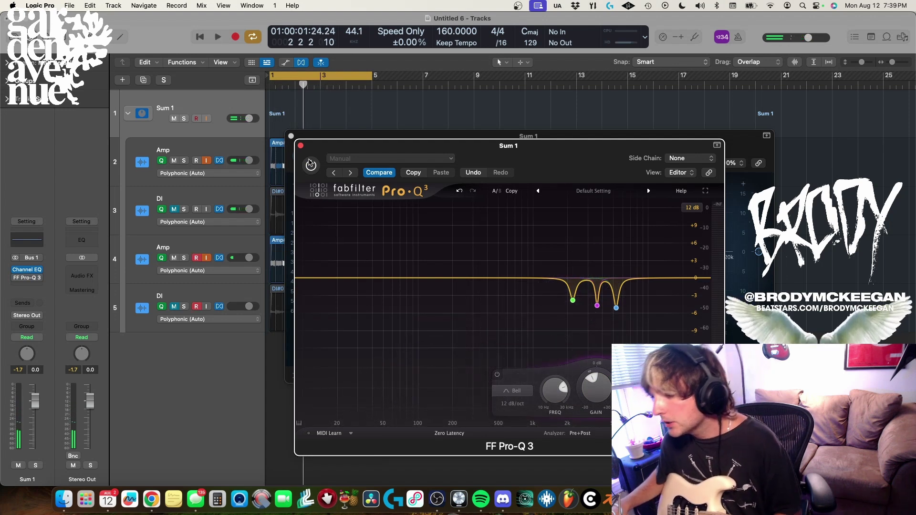
click(311, 164)
key(space)
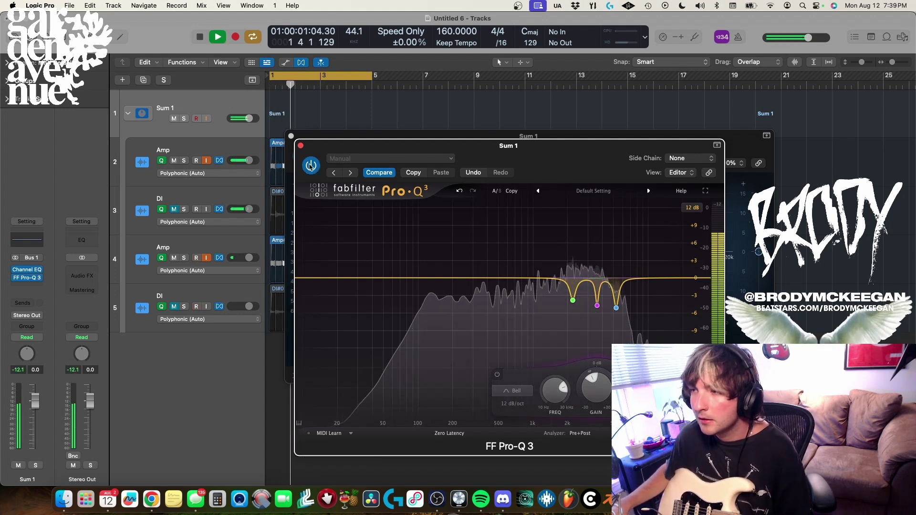
key(space)
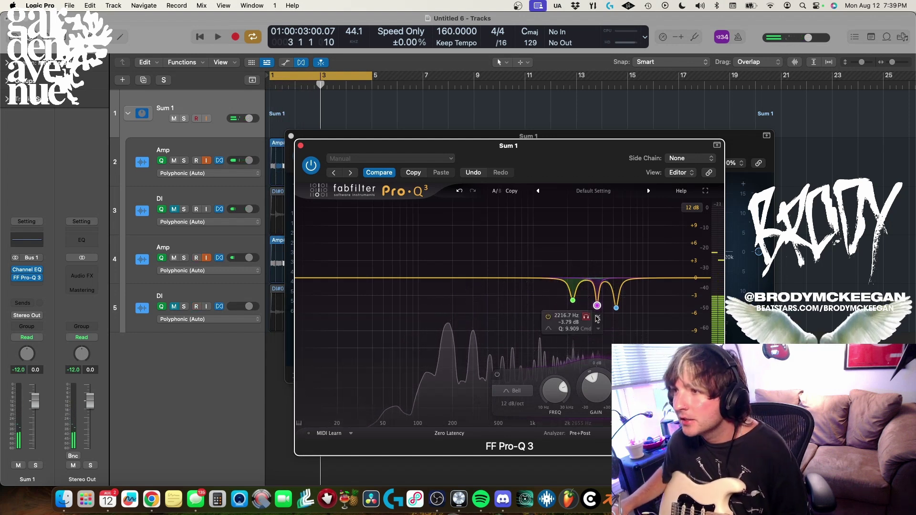
- Disable all three Pro-Q 3 cut bands on Sum 1 and play back the guitars without them
click(548, 317)
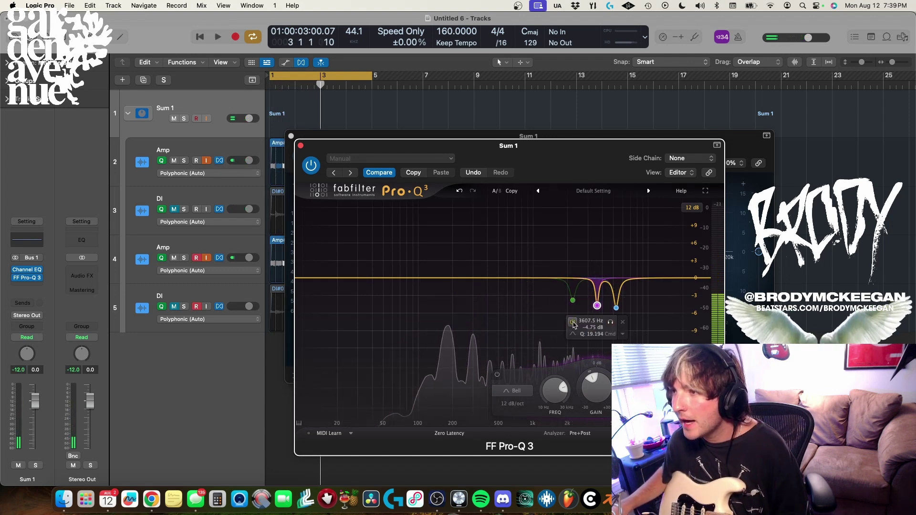
click(573, 322)
click(591, 325)
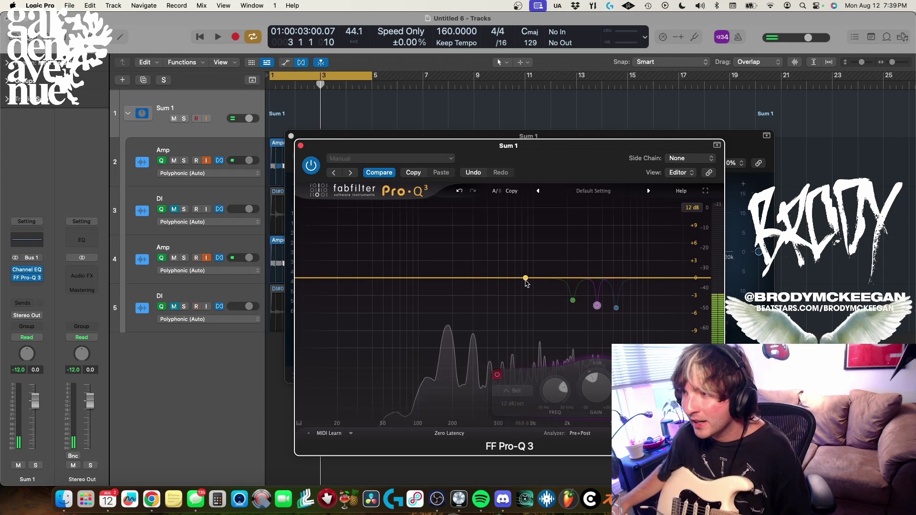
mouse_move(549, 318)
key(space)
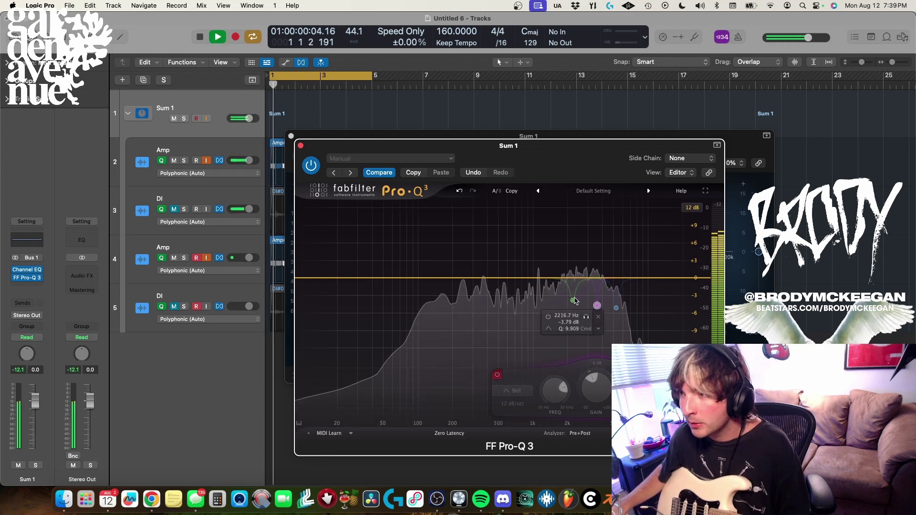
- During playback, re-enable the Pro-Q 3 cuts at 3607.5 Hz and 5282.6 Hz and make the 2216.7 Hz cut shallower
click(549, 318)
click(573, 322)
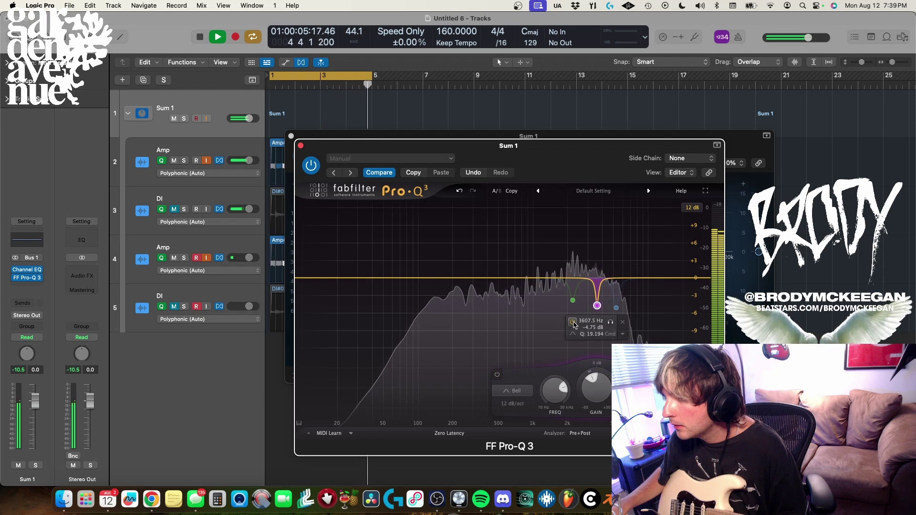
click(573, 322)
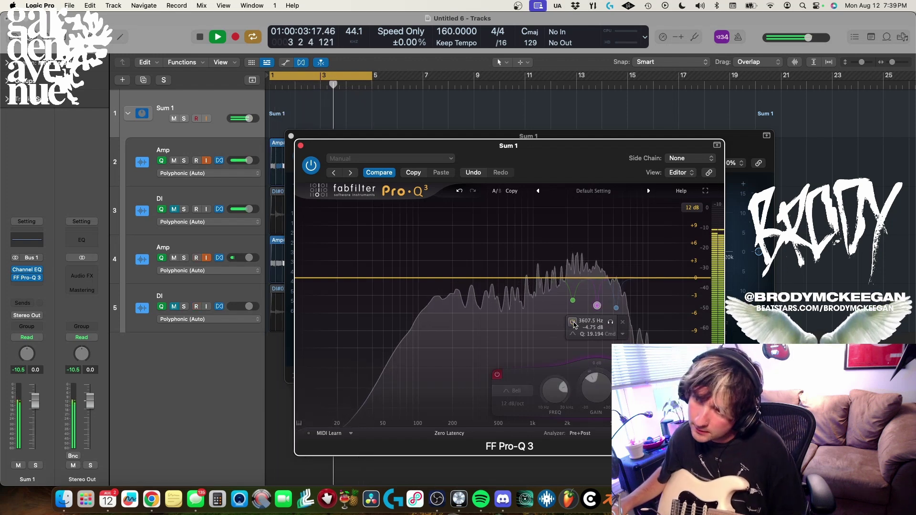
click(573, 323)
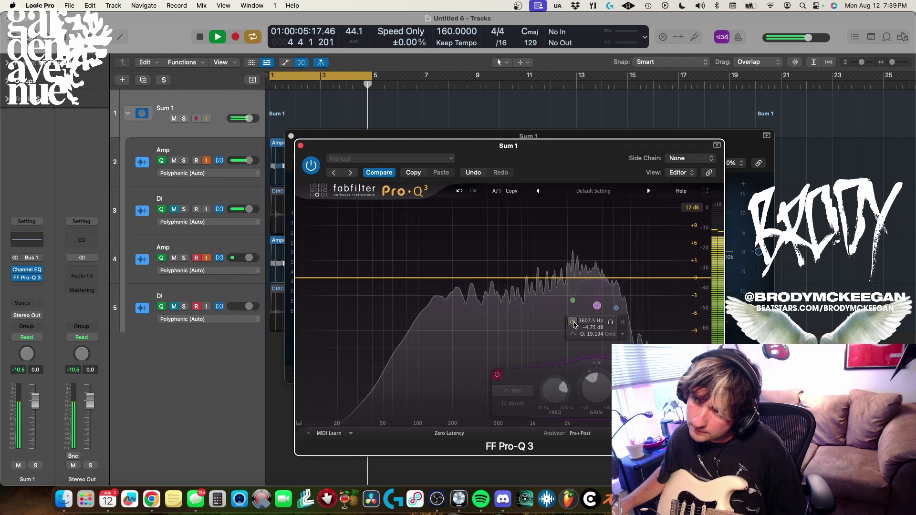
click(592, 324)
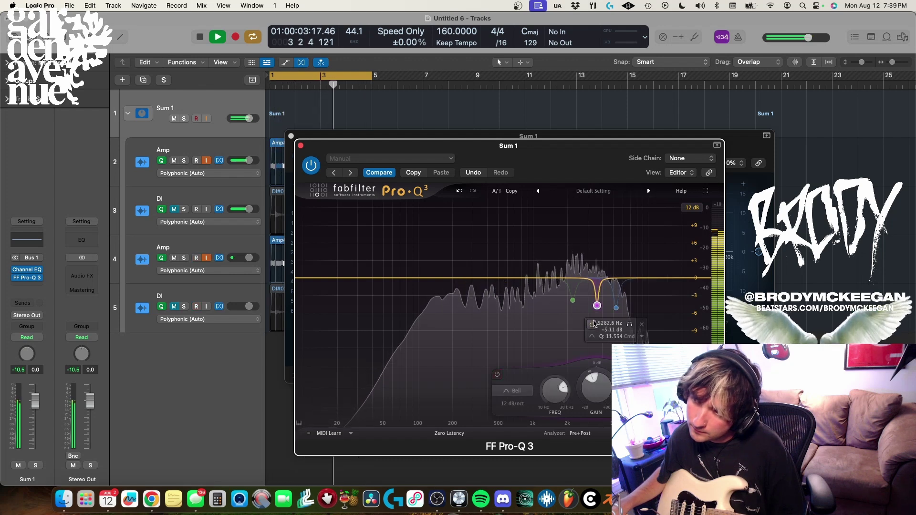
mouse_move(575, 301)
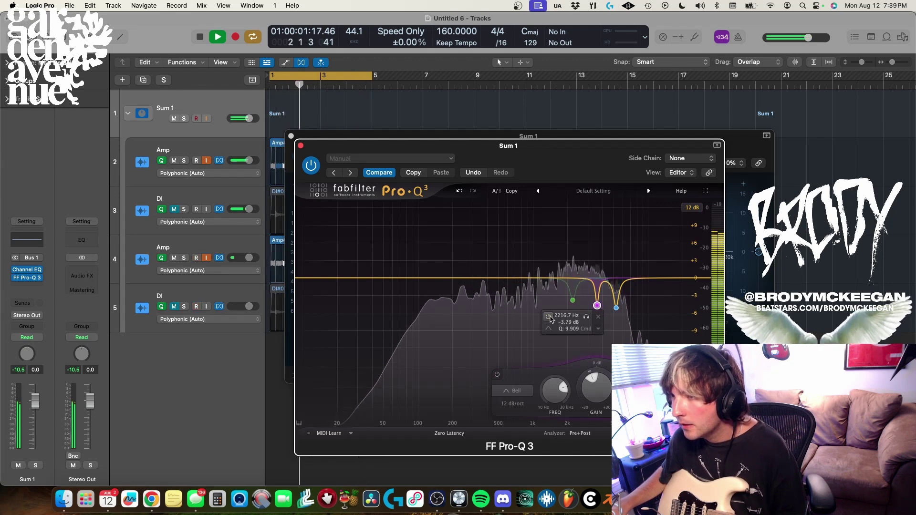
mouse_move(574, 302)
mouse_down()
mouse_move(578, 232)
mouse_move(575, 285)
mouse_up()
click(311, 166)
click(301, 145)
key(space)
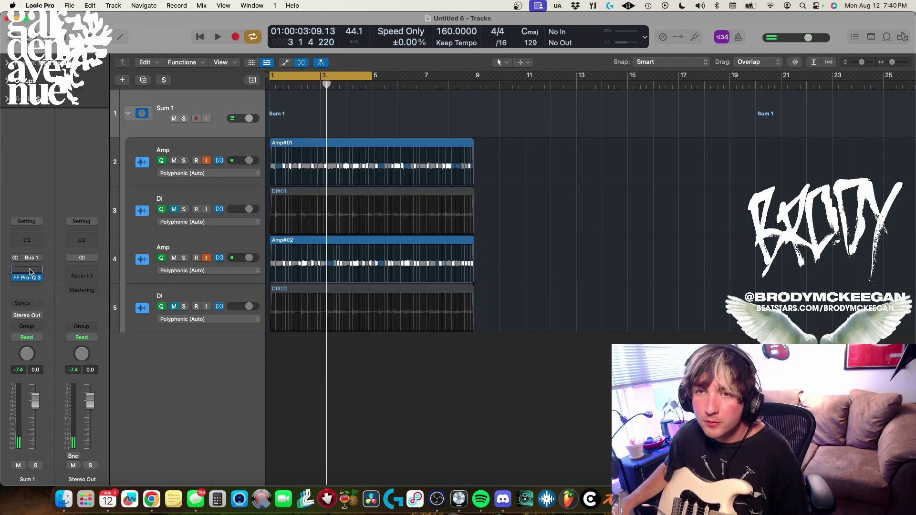
- Insert oeksound soothe2 after Pro-Q 3 on the Sum 1 track
click(31, 291)
mouse_move(35, 476)
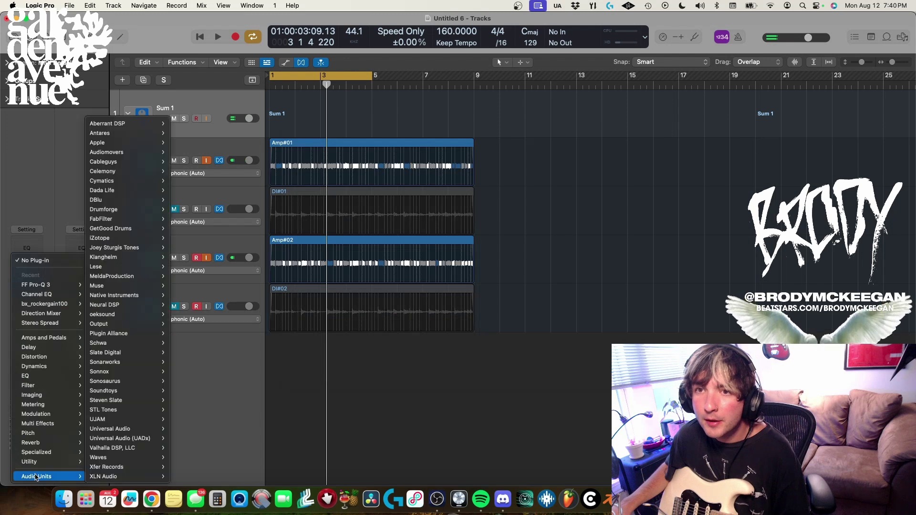
mouse_move(124, 315)
click(181, 316)
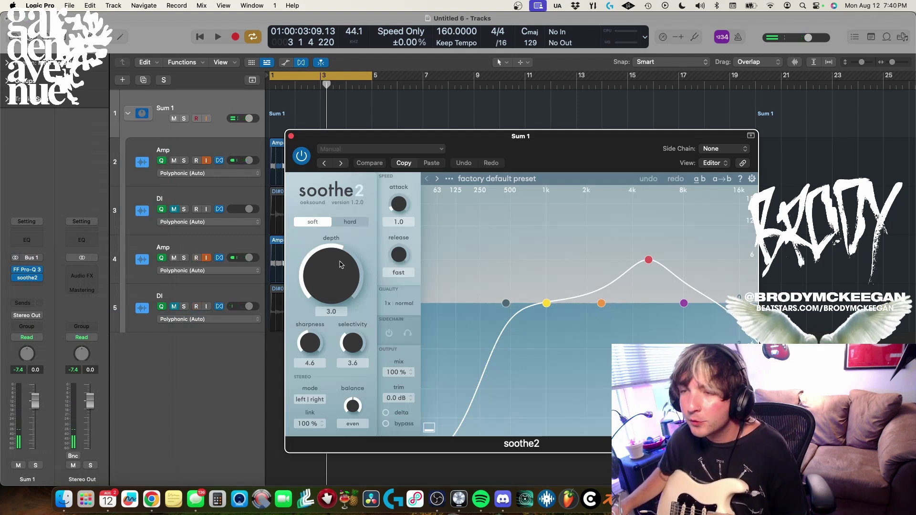
- Try soothe2 depths of -18.0 and 6.0 during playback, and compare the guitars with the plug-in bypassed and enabled
key(space)
drag(312, 302, 336, 434)
key(space)
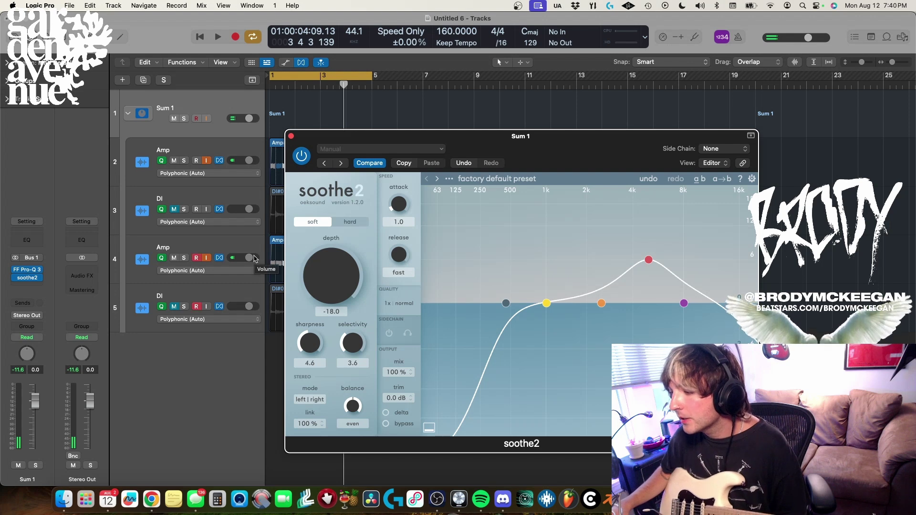
key(space)
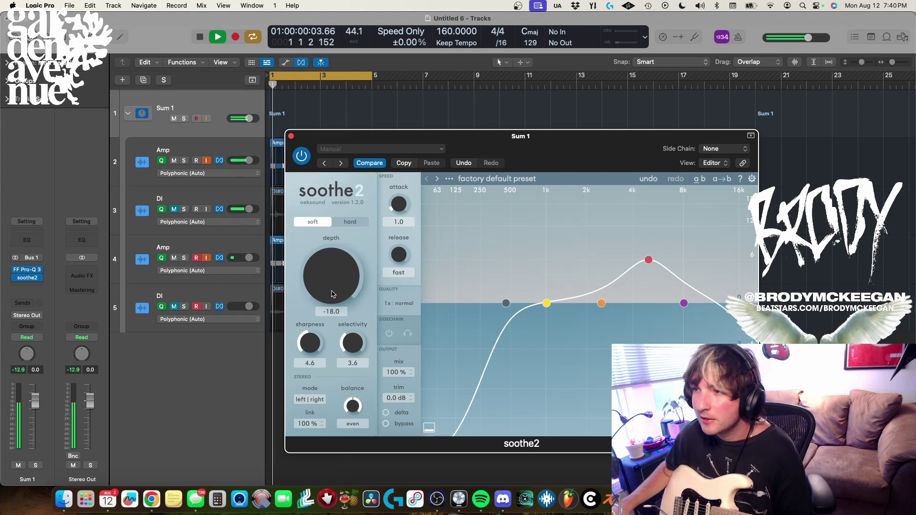
drag(328, 275, 330, 245)
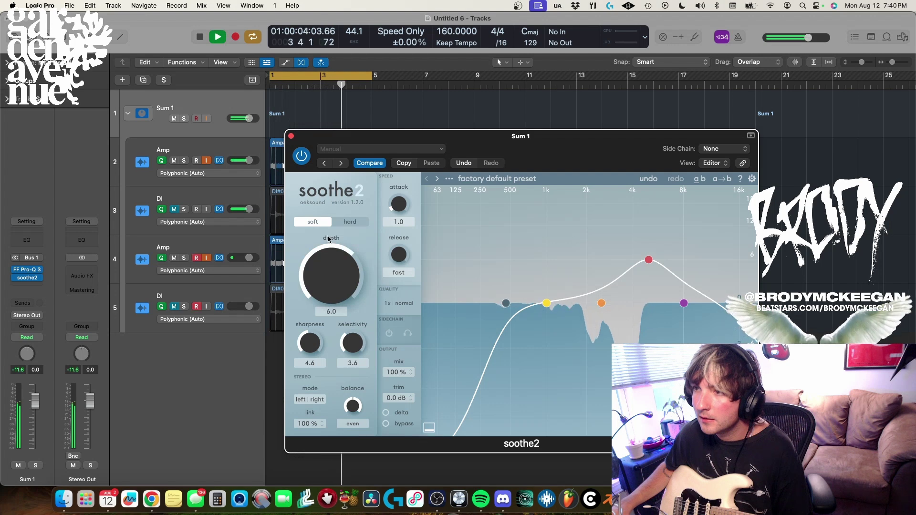
click(298, 158)
click(300, 156)
key(space)
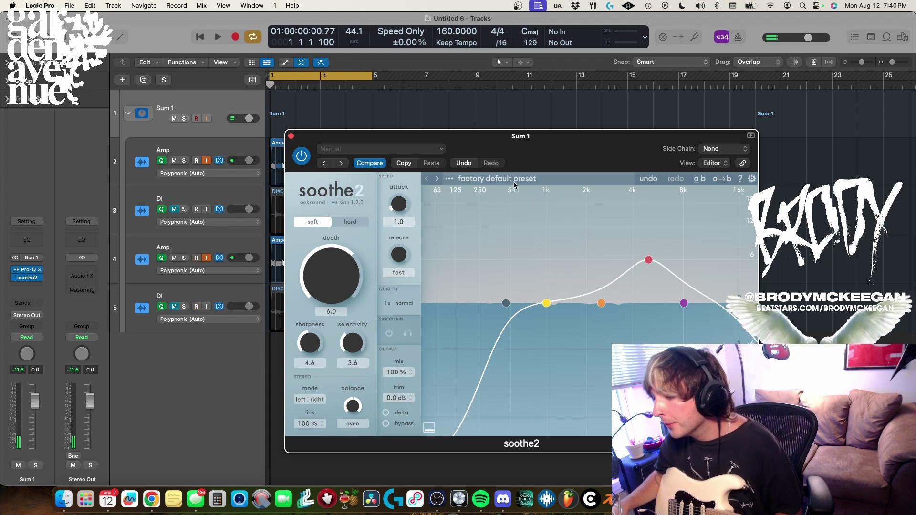
- Sweep soothe2's depth across its range up to 18.0 during playback and set it to 5.0
key(space)
mouse_move(331, 286)
mouse_down()
mouse_move(336, 334)
mouse_move(337, 286)
mouse_up()
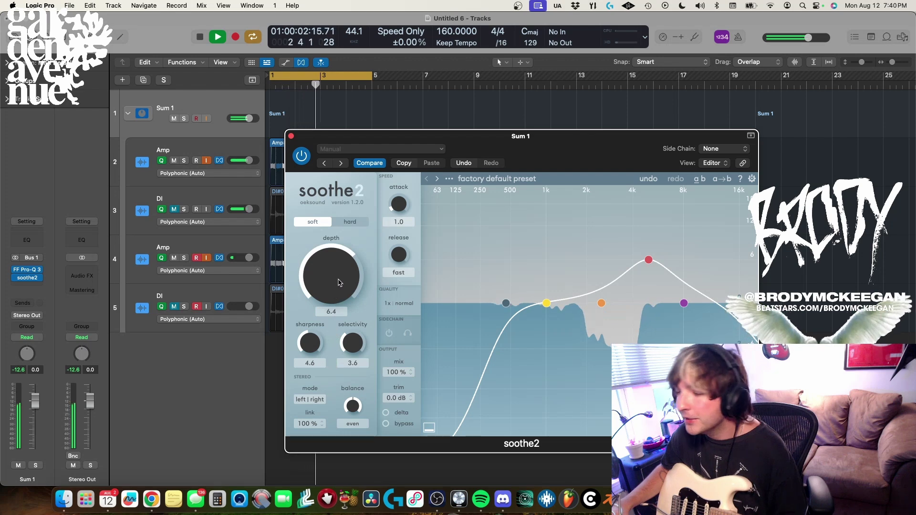
key(space)
key(space)
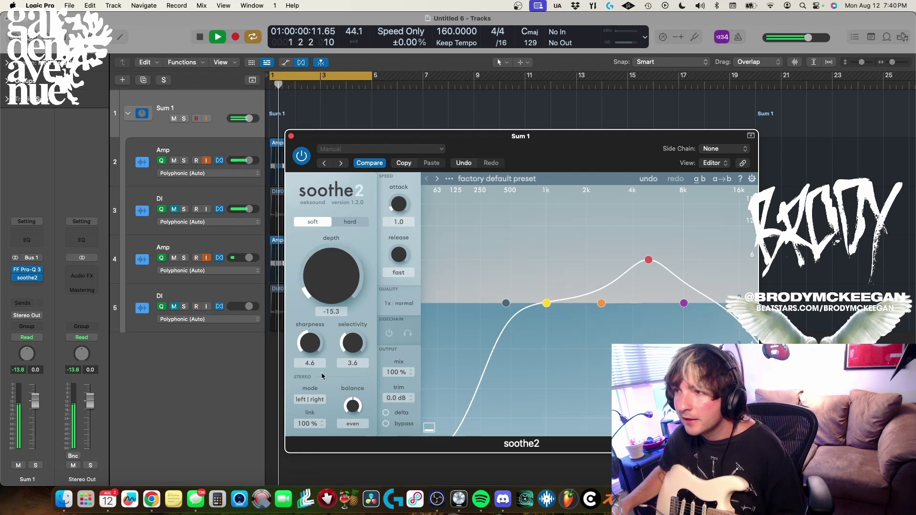
drag(330, 282, 336, 145)
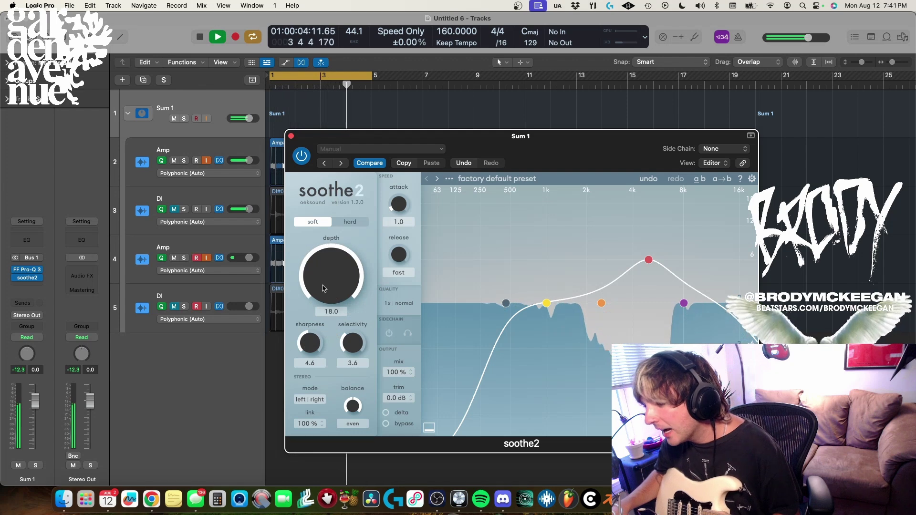
drag(327, 292, 335, 326)
key(space)
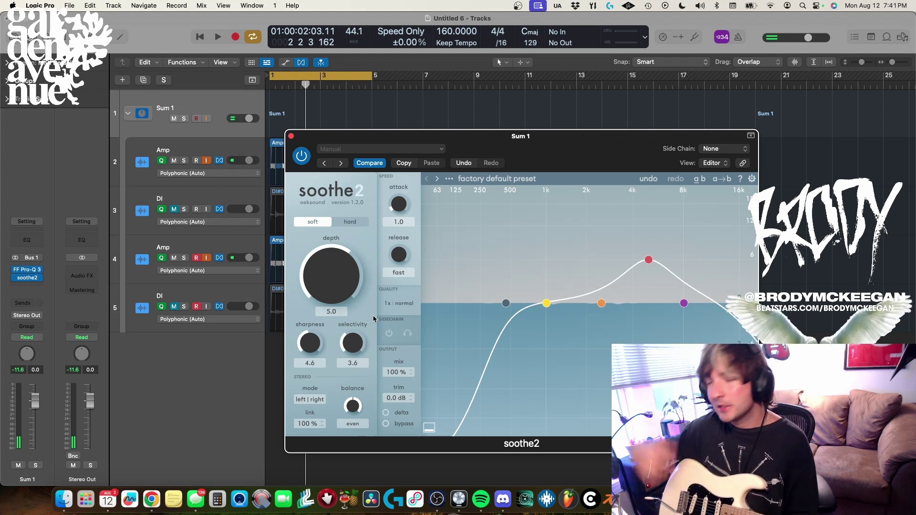
- Compare the guitars with Pro-Q 3 and soothe2 on Sum 1 bypassed and enabled during playback
key(space)
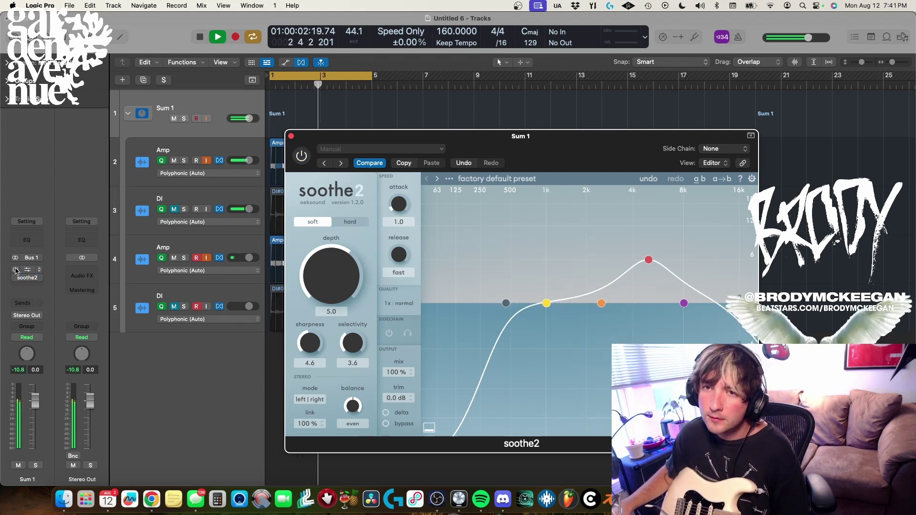
click(15, 277)
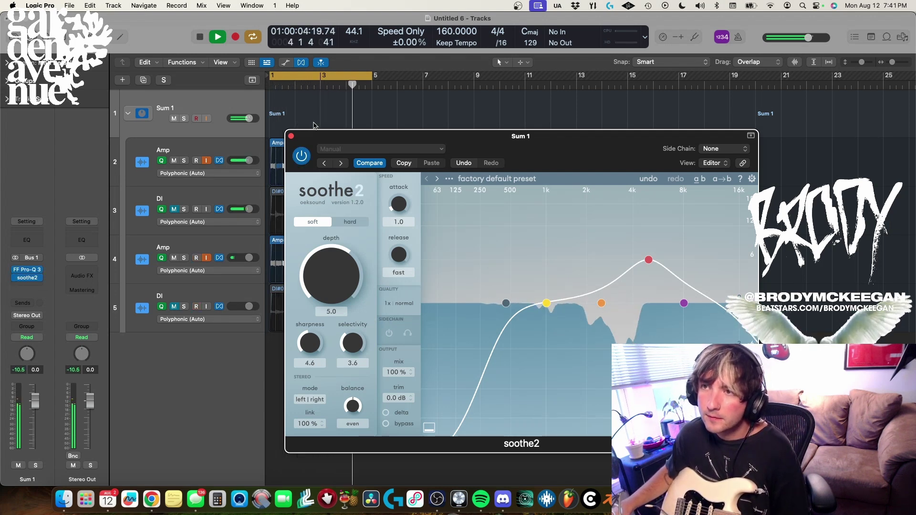
click(291, 136)
key(space)
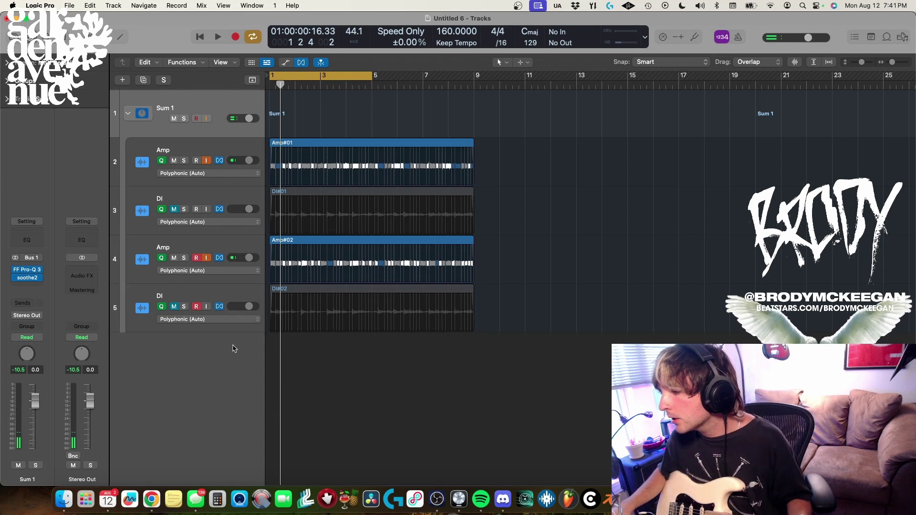
- Hide the Flex view in the tracks area and fit the guitar regions in view
click(240, 148)
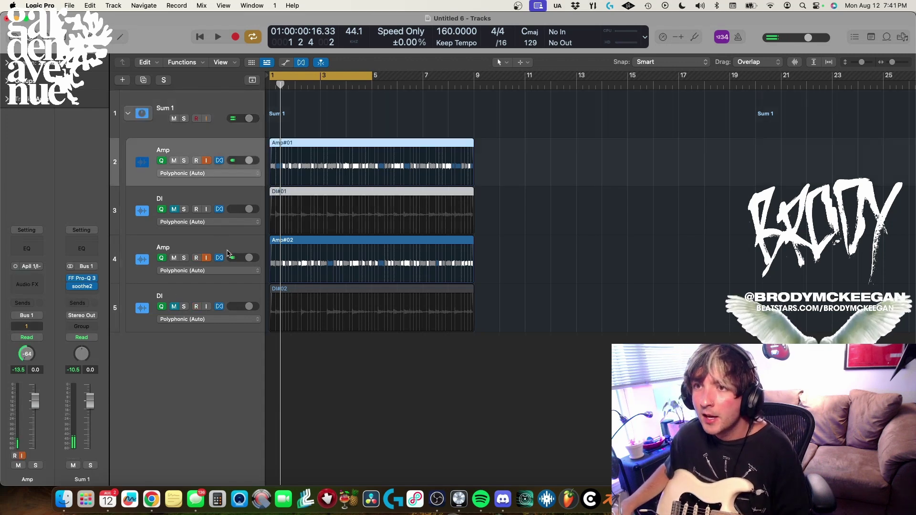
click(228, 253)
click(241, 153)
key(z)
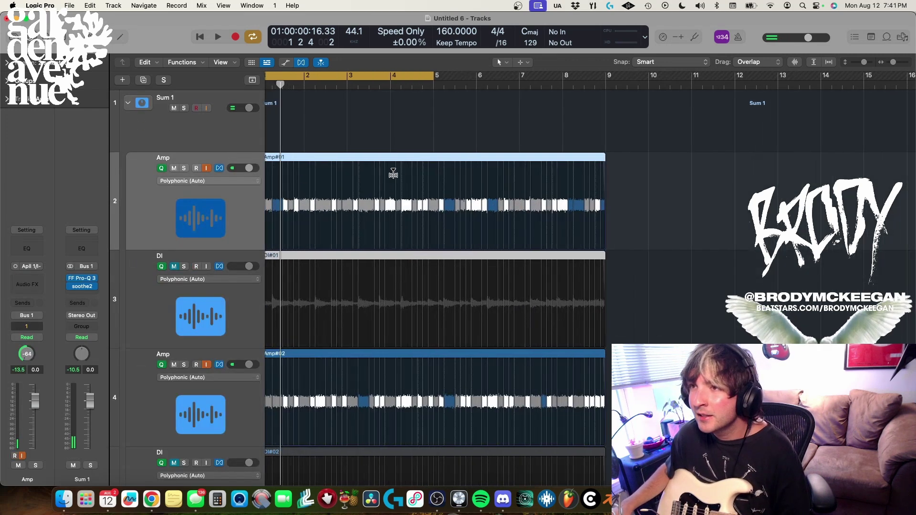
click(301, 62)
key(z)
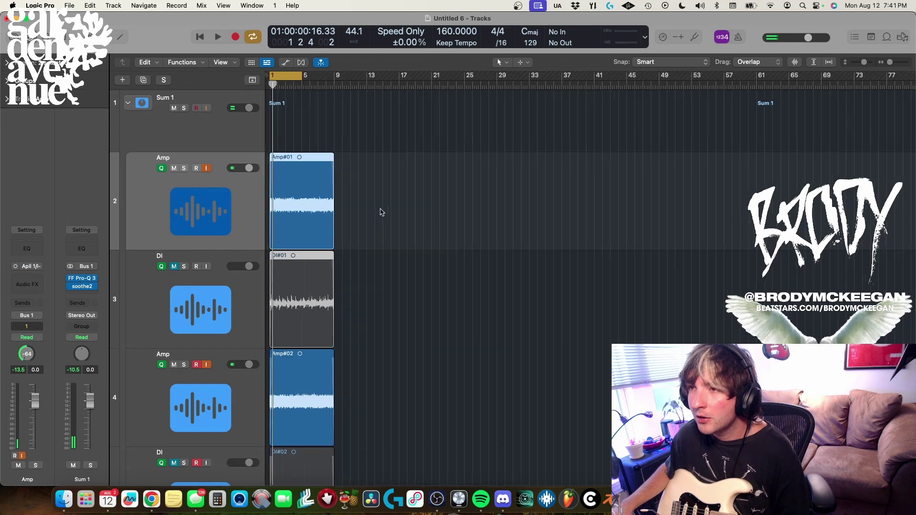
- Insert the Waves SSLComp (s) compressor after soothe2 on the Sum 1 track
click(224, 117)
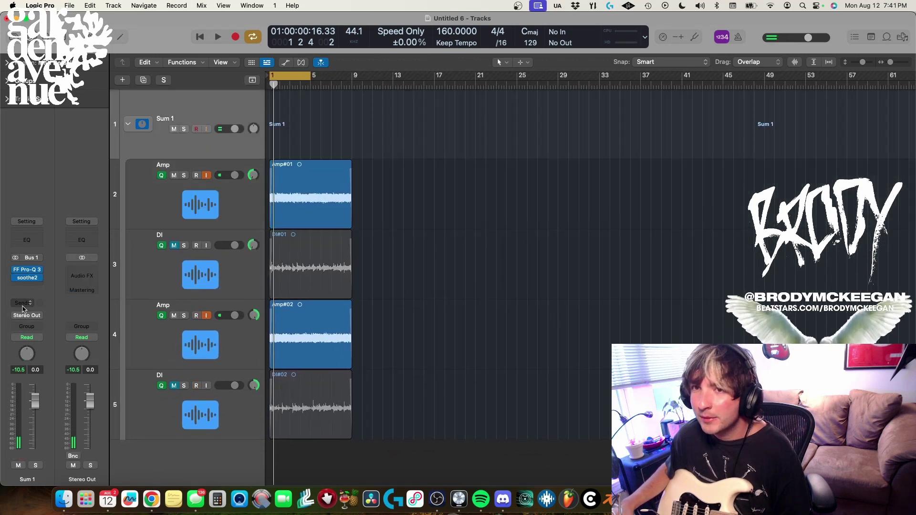
click(28, 275)
mouse_move(39, 285)
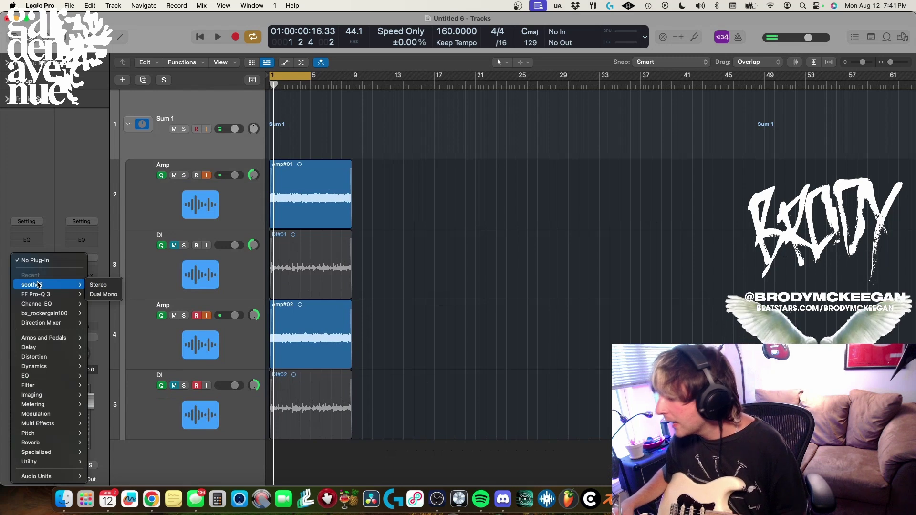
mouse_move(57, 476)
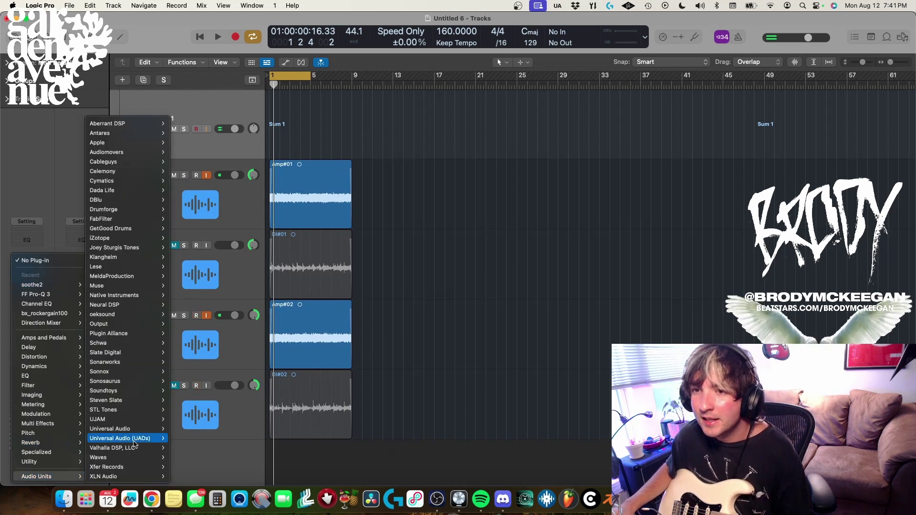
mouse_move(146, 440)
mouse_move(274, 372)
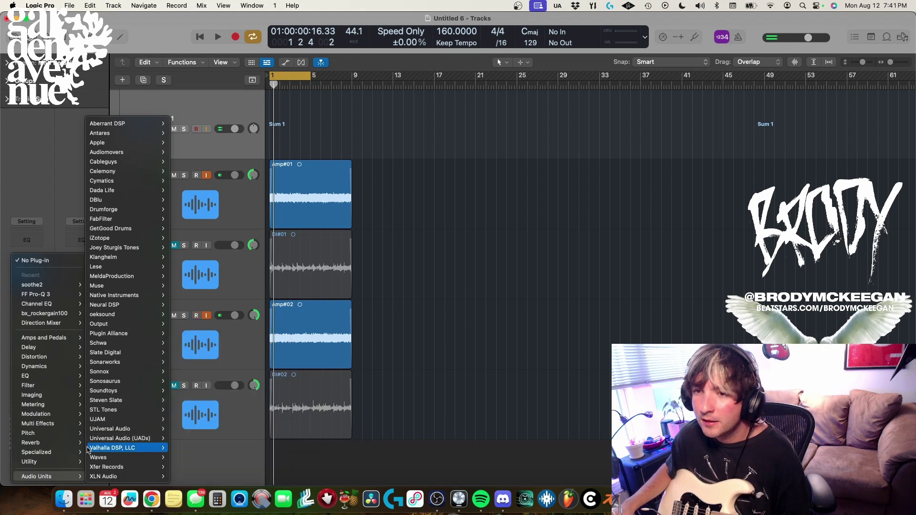
mouse_move(126, 457)
scroll(218, 403, down, 2)
scroll(218, 403, down, 15)
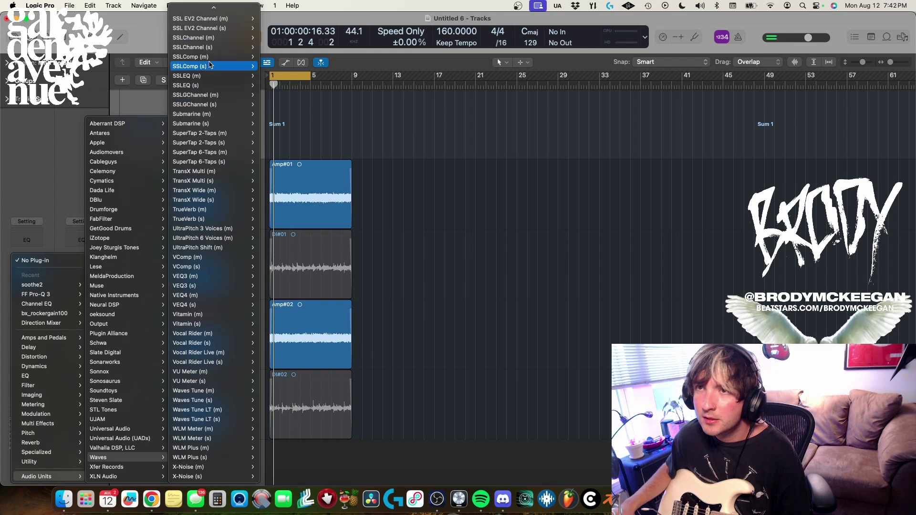
click(272, 64)
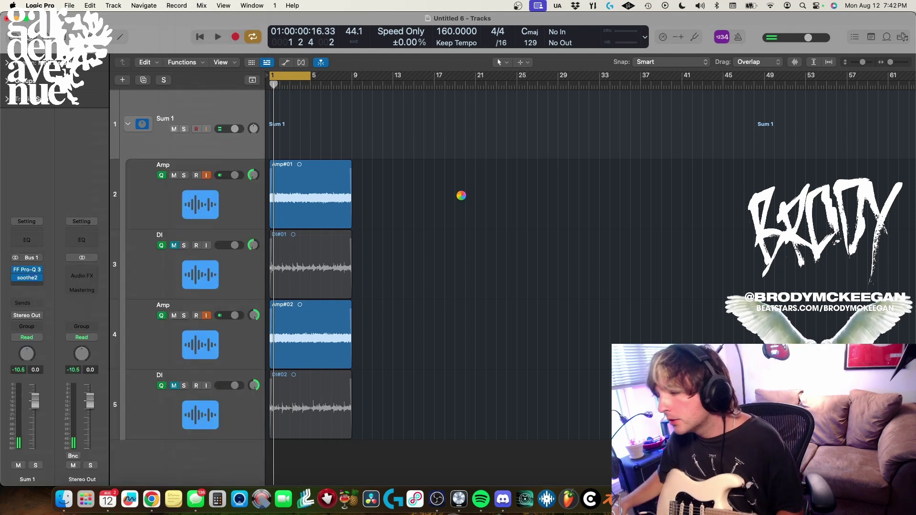
- Adjust the SSLComp threshold on Sum 1 while the guitars play, leaving the ratio and mix as they are
key(space)
mouse_move(323, 286)
mouse_down()
mouse_move(323, 300)
mouse_move(334, 286)
mouse_up()
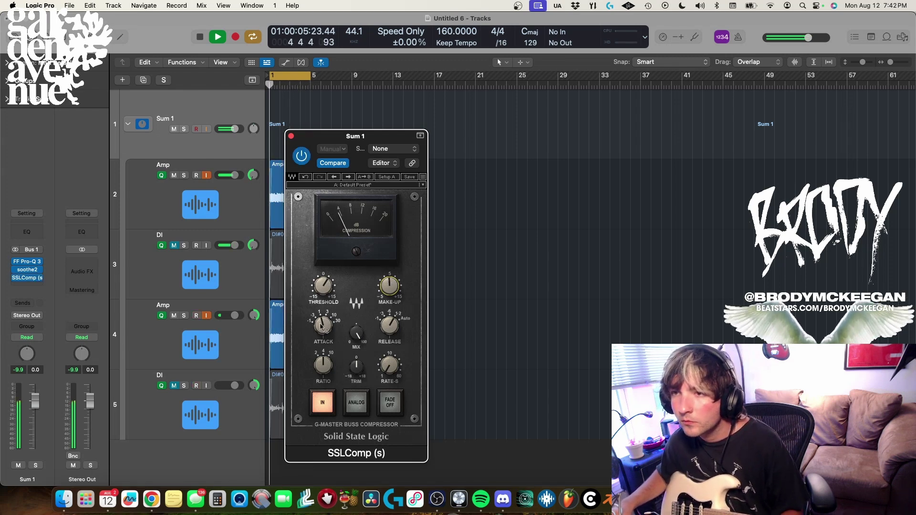
key(space)
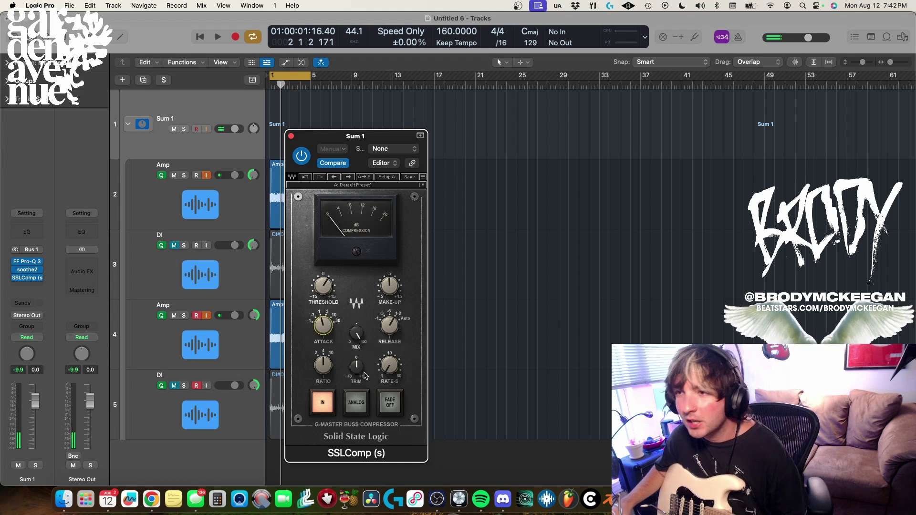
click(361, 337)
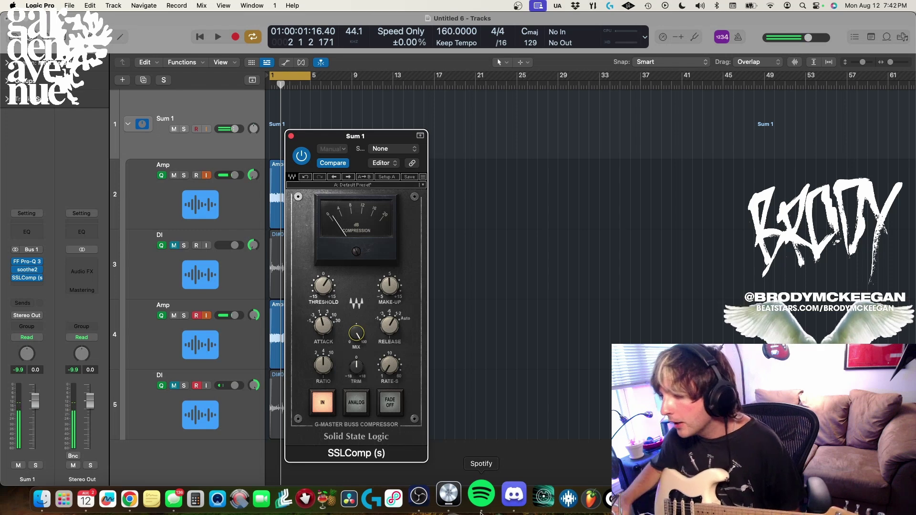
- Compare the guitars with SSLComp bypassed and enabled during playback, and close the compressor
key(space)
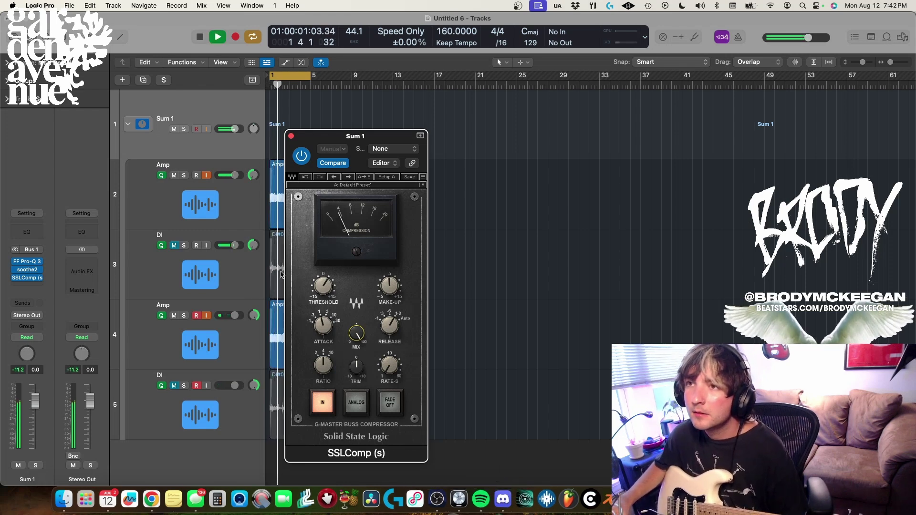
click(301, 156)
click(301, 156)
key(space)
click(291, 137)
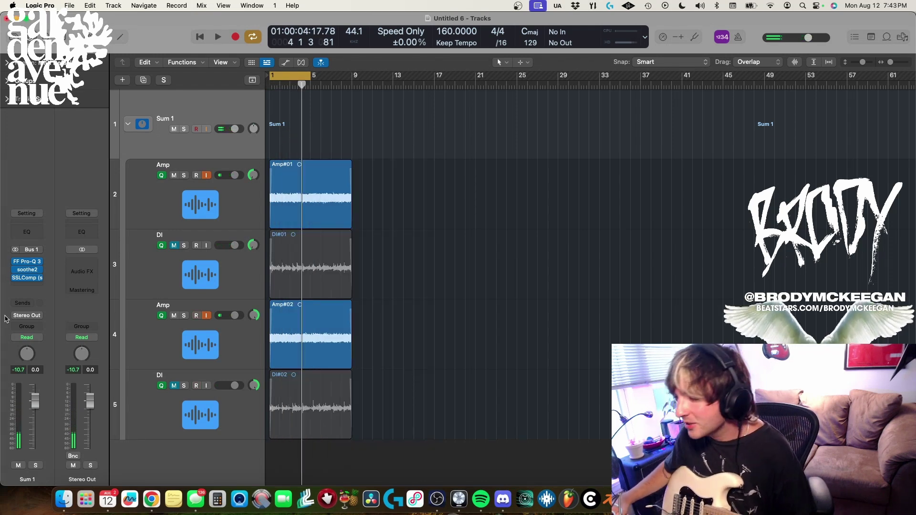
- Insert ValhallaVintageVerb after SSLComp on the Sum 1 track
click(23, 289)
mouse_move(48, 476)
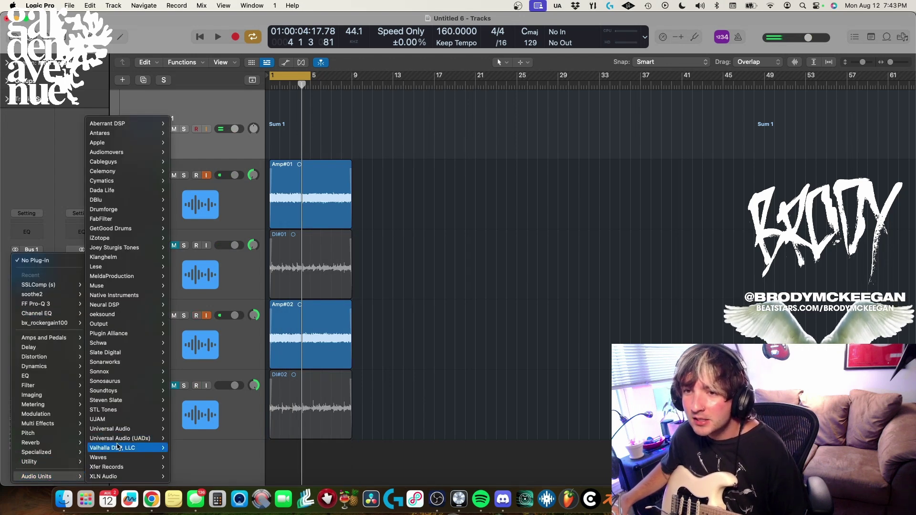
mouse_move(143, 447)
mouse_move(216, 467)
click(260, 467)
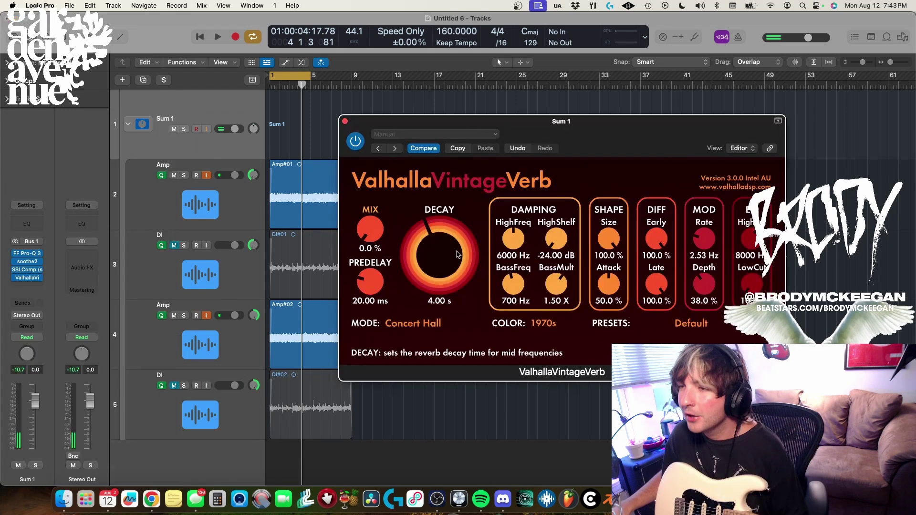
- Set the reverb mix to 20.5% and the decay to 1.58 s, and audition the guitars
drag(370, 230, 370, 207)
drag(453, 248, 449, 254)
key(space)
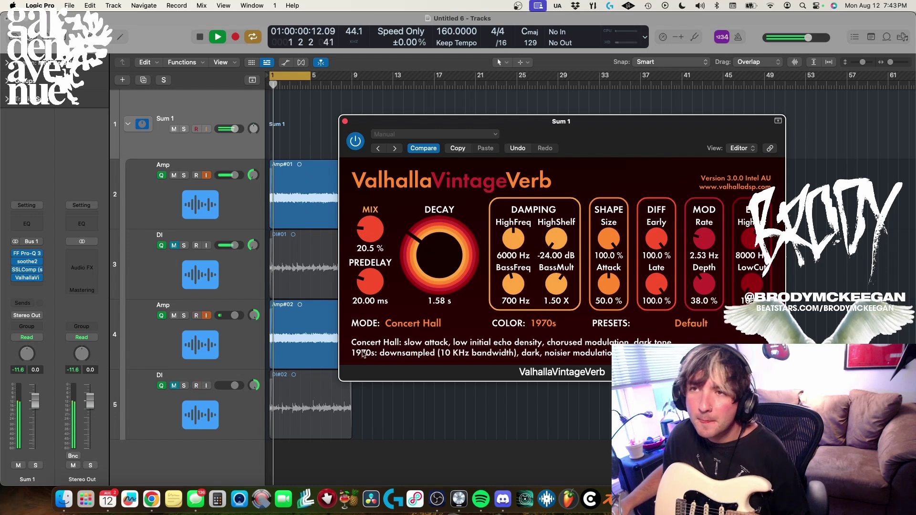
key(space)
- Load the Dark Vocal Room preset, set the reverb mix to 24% during playback, and turn off cycle mode
click(691, 324)
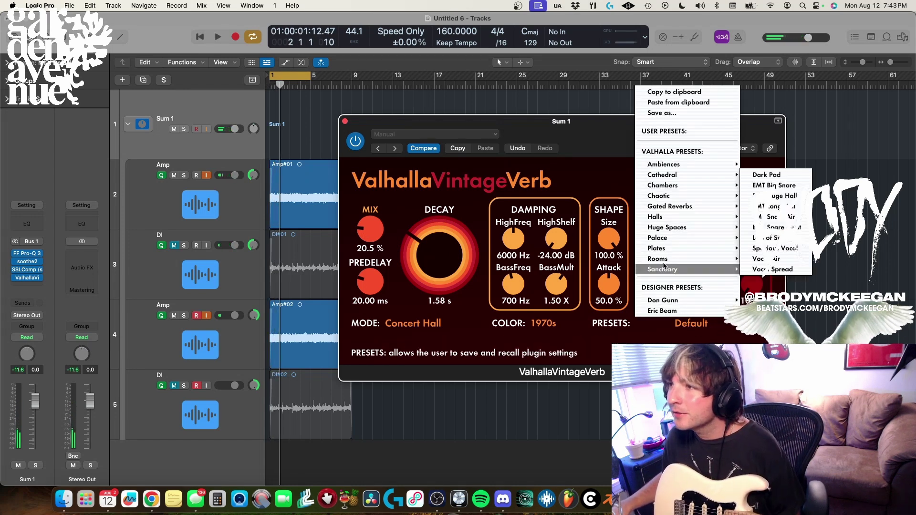
mouse_move(706, 259)
click(778, 175)
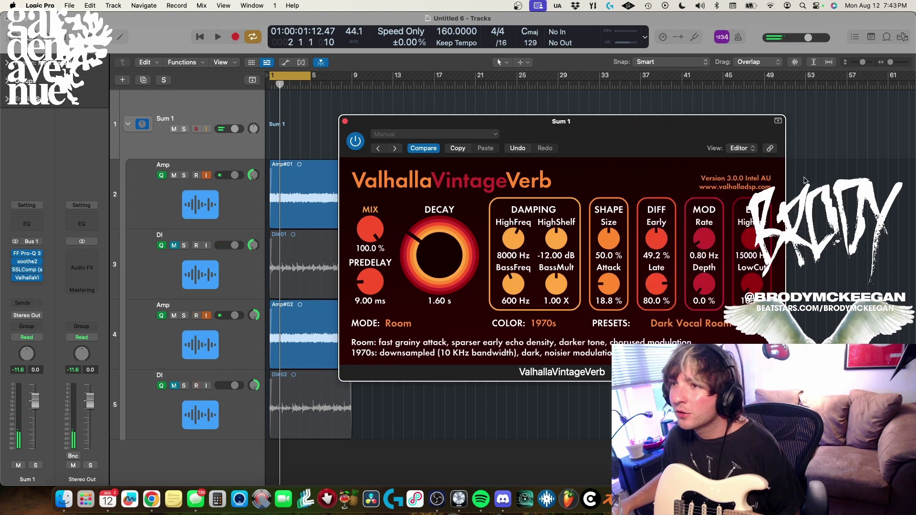
key(space)
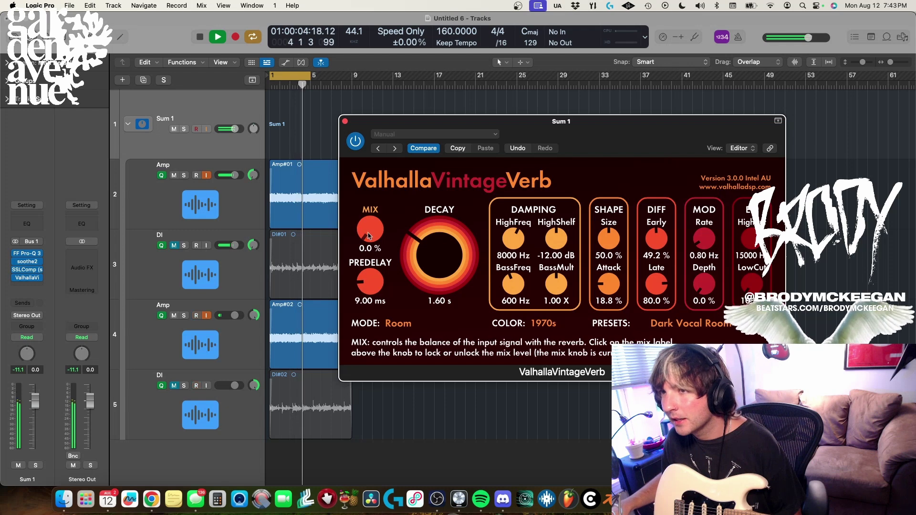
key(c)
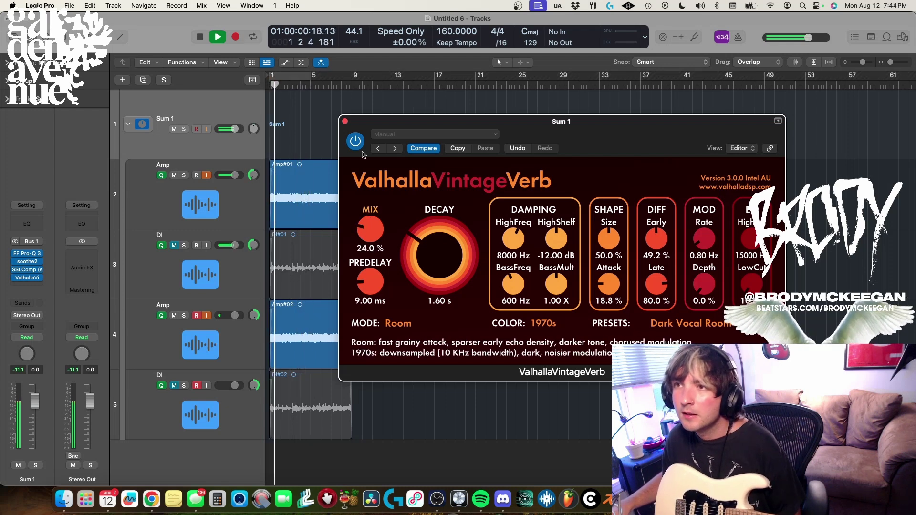
- Compare the guitars with the reverb bypassed and enabled, set the mix to 23.6%, and close ValhallaVintageVerb
click(354, 142)
click(354, 142)
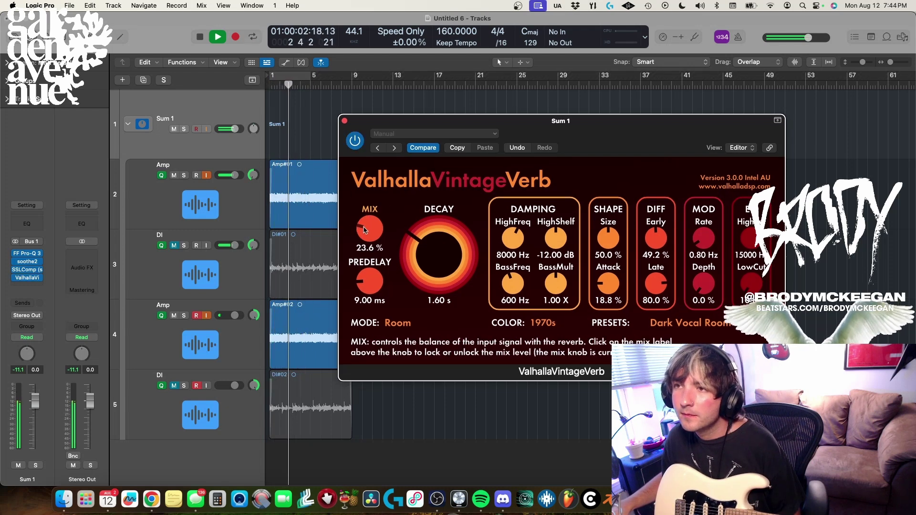
key(space)
click(344, 120)
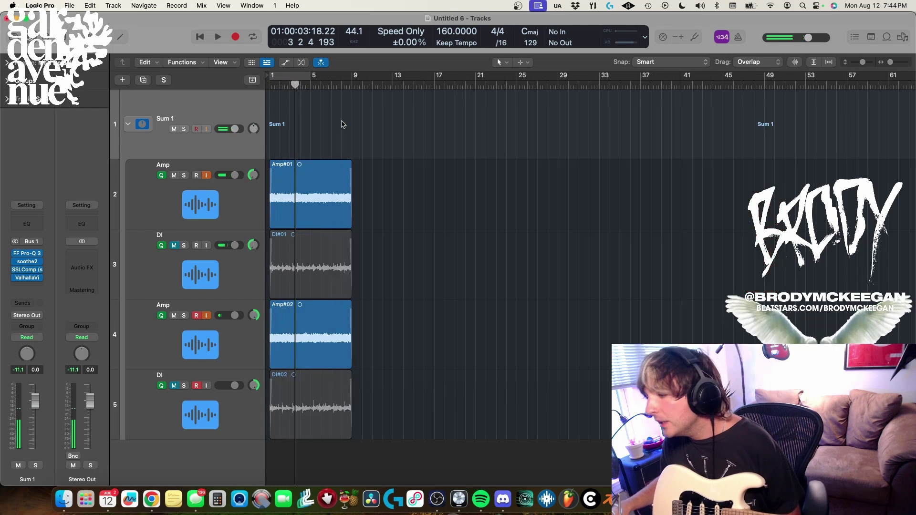
- Audition the end of the guitar regions from bar 8, comparing ValhallaVintageVerb enabled and bypassed
click(342, 86)
key(super+Right)
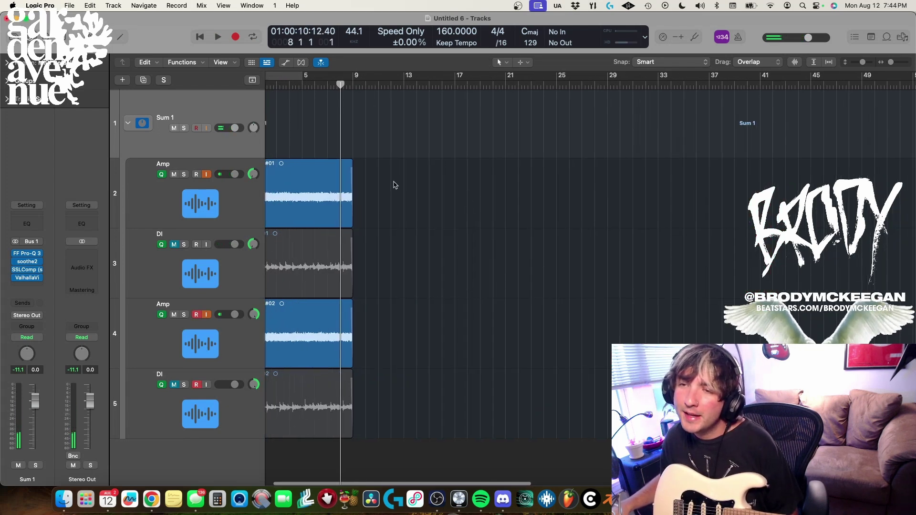
key(space)
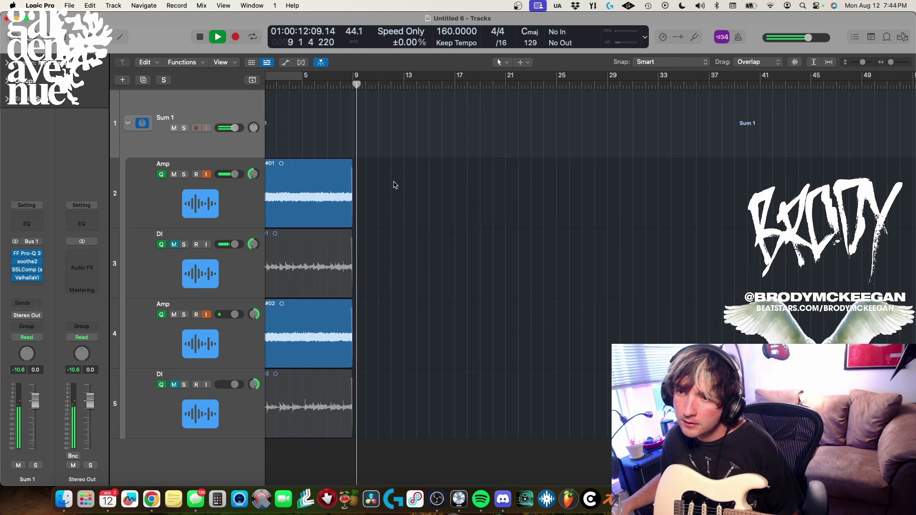
key(space)
key(shift+space)
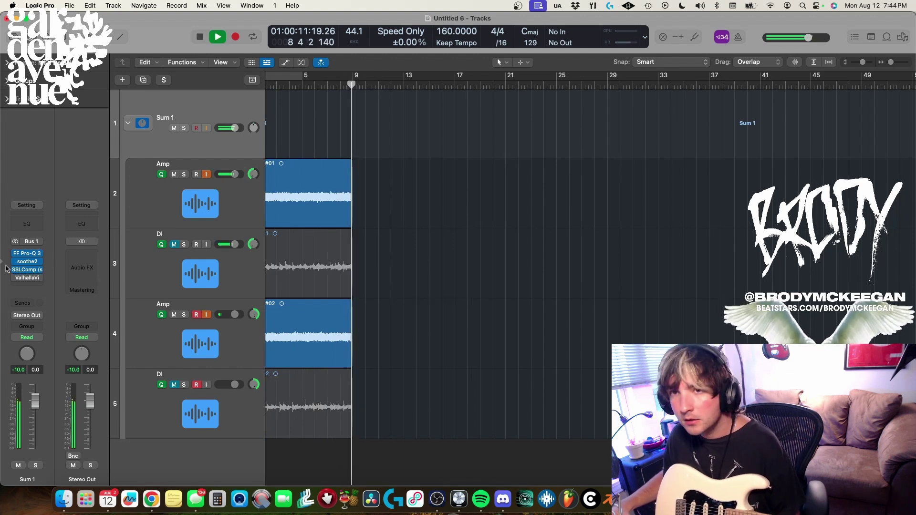
key(space)
- Set the cycle range from bar 1 to bar 9 and play back the processed guitars
drag(306, 77, 371, 87)
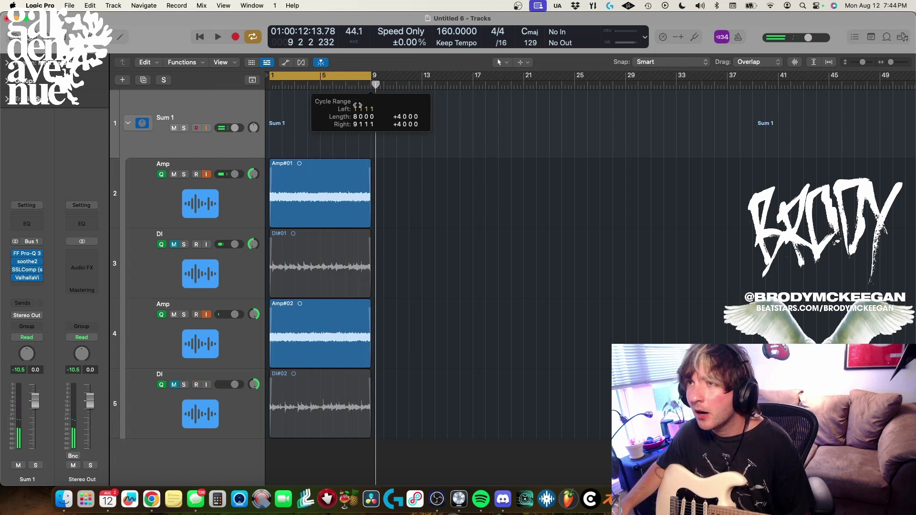
mouse_move(15, 255)
key(space)
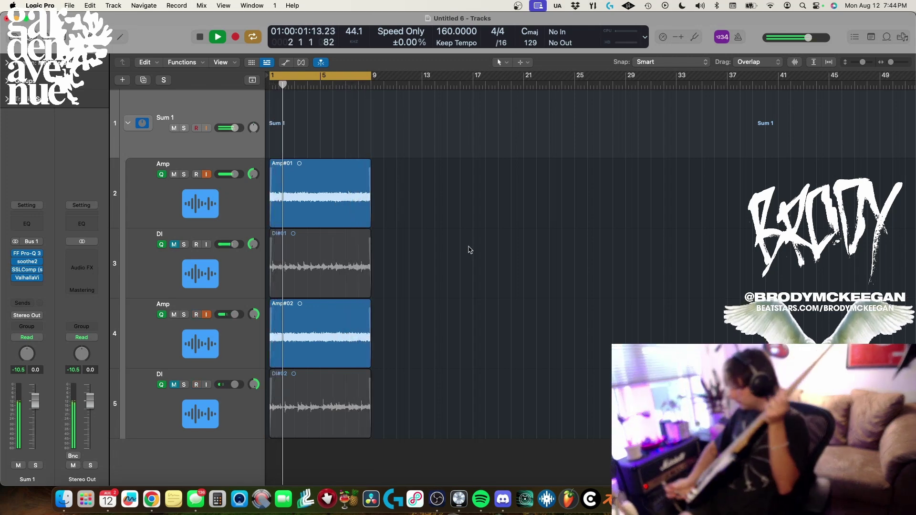
key(space)
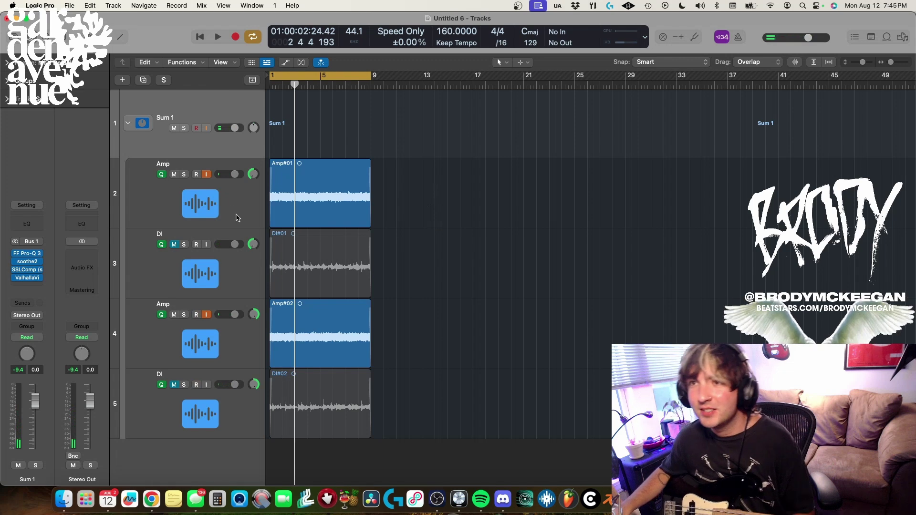
- Reduce the track height and create a new audio track using Input 5 (Guitar DI) below the last DI track
key(super+Up)
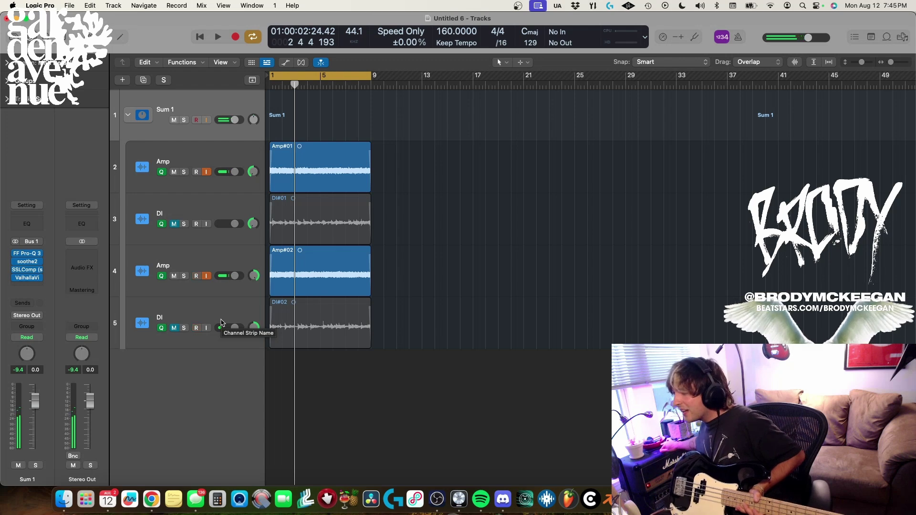
key(alt+r)
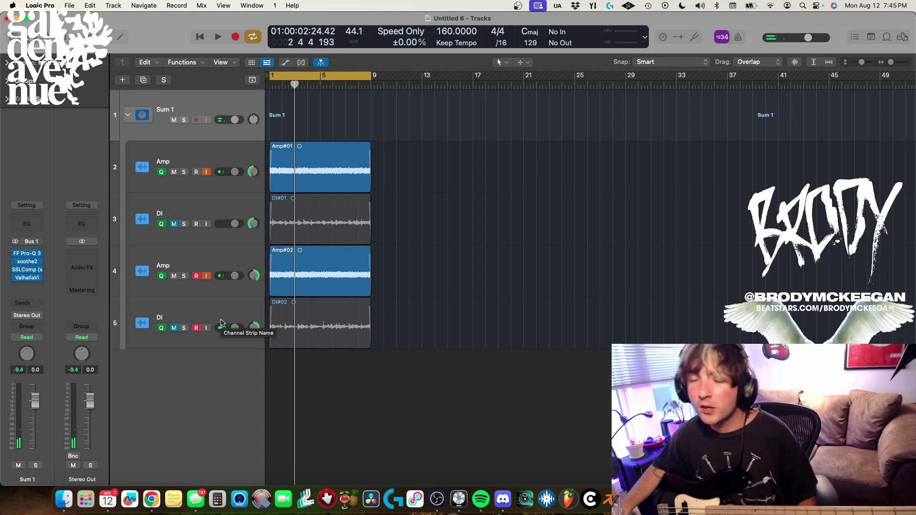
click(220, 314)
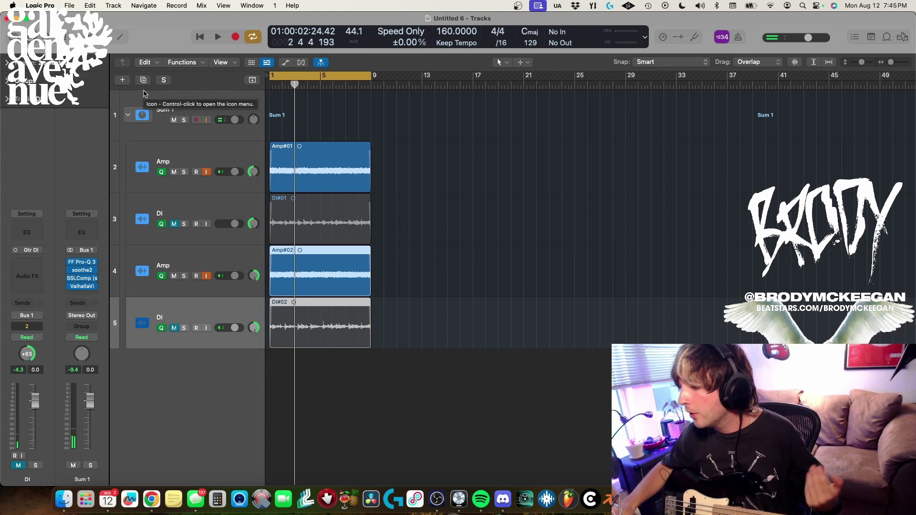
click(122, 80)
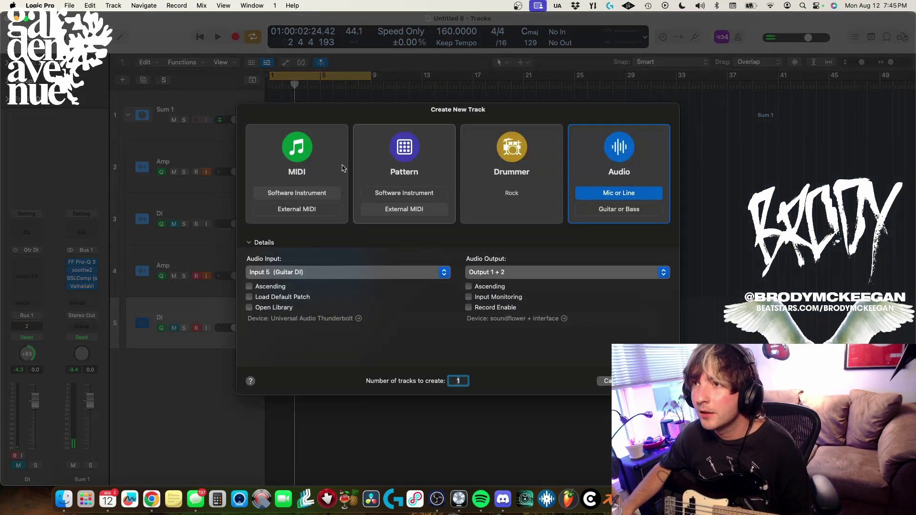
key(Return)
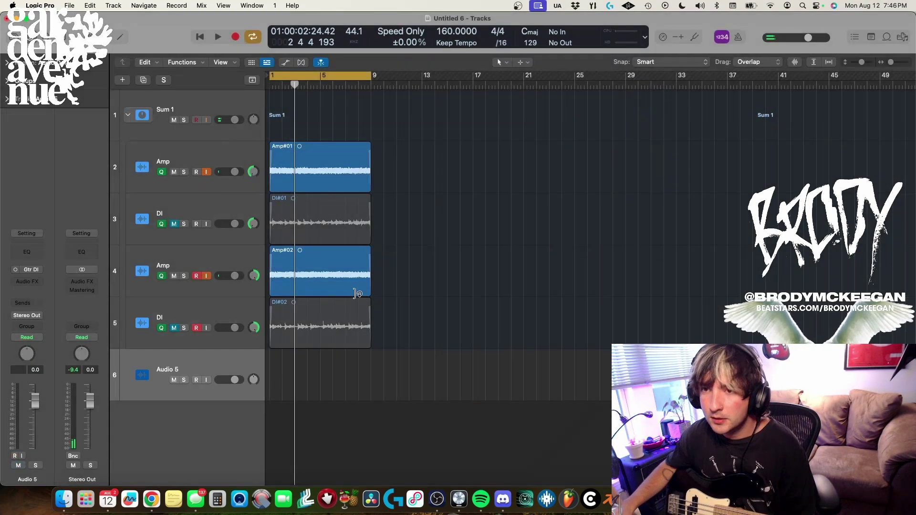
- Create a second new audio track with its input set to Input 1 (Apollo 1/HI-Z)
key(alt+super+n)
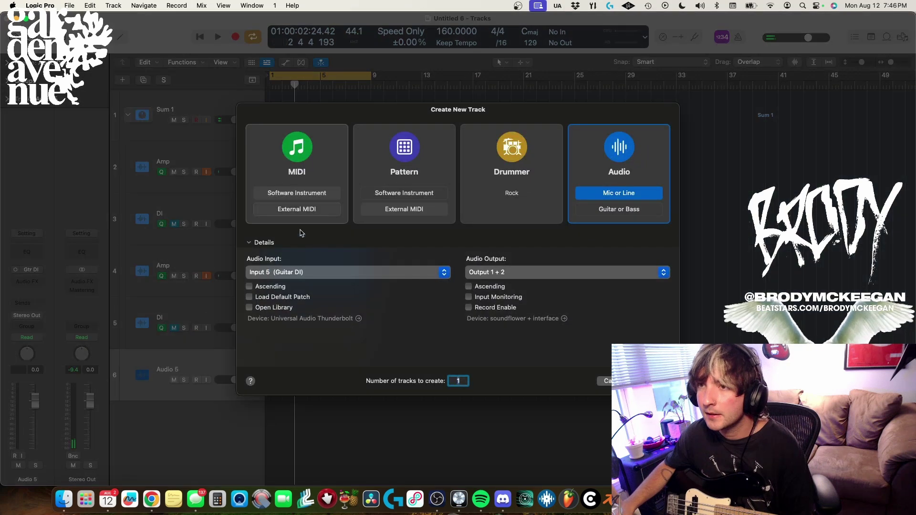
click(304, 271)
click(301, 230)
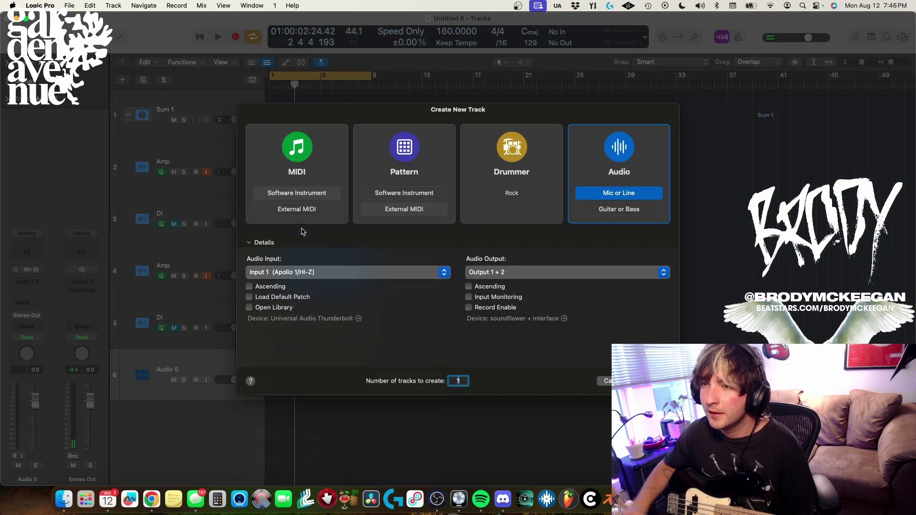
key(Return)
- Rename the two new audio tracks as DI and Amp
key(shift+Return)
text(DI)
key(Tab)
text(AMP)
key(Return)
double_click(214, 417)
text(Amp)
key(Return)
- Group the new DI and Amp tracks into a summing track stack
click(201, 355)
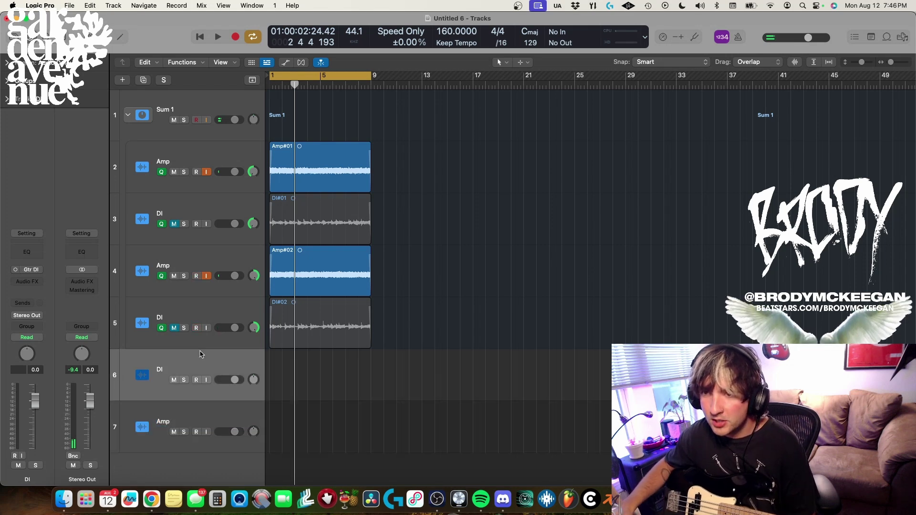
shift+click(210, 427)
key(super+shift+d)
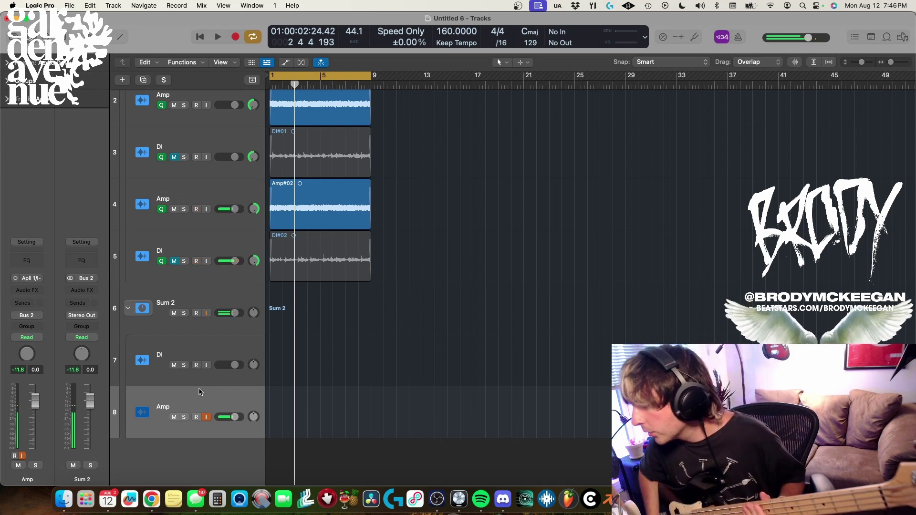
- Enable recording and input monitoring on the DI track inside the Sum 2 stack
click(212, 346)
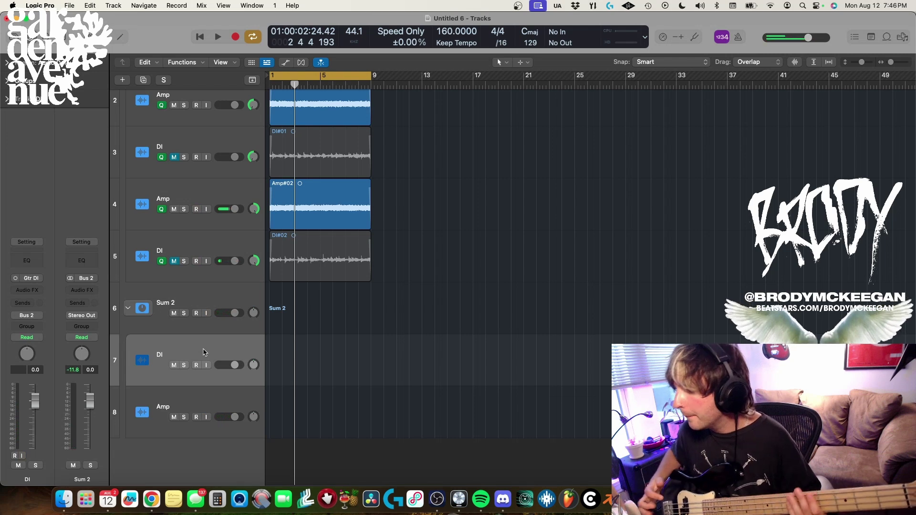
click(196, 365)
click(206, 364)
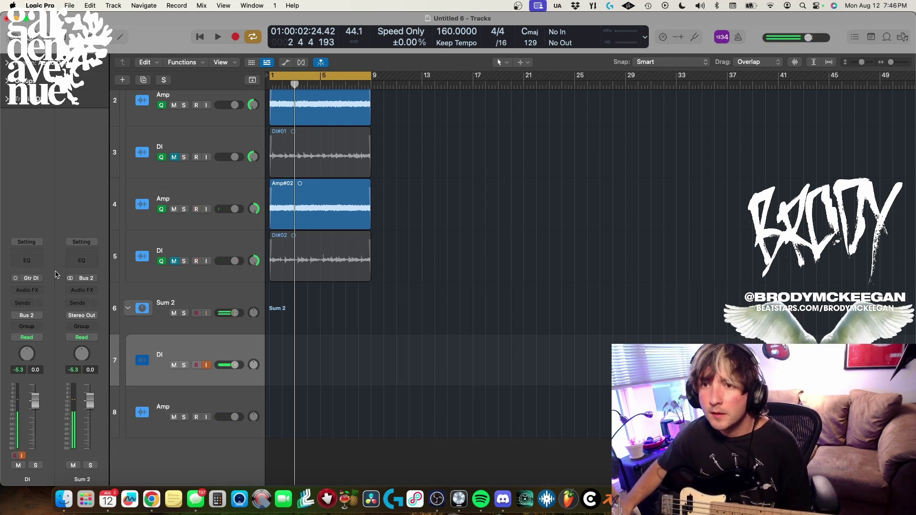
- Insert the mono Ampeg SVTVR plug-in from Plugin Alliance on the Sum 2 DI track and adjust its channel one volume
click(40, 288)
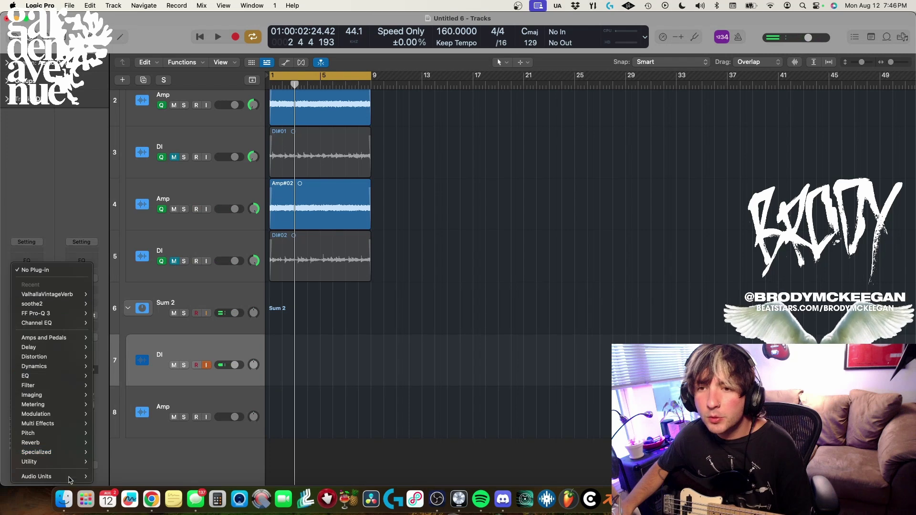
mouse_move(67, 476)
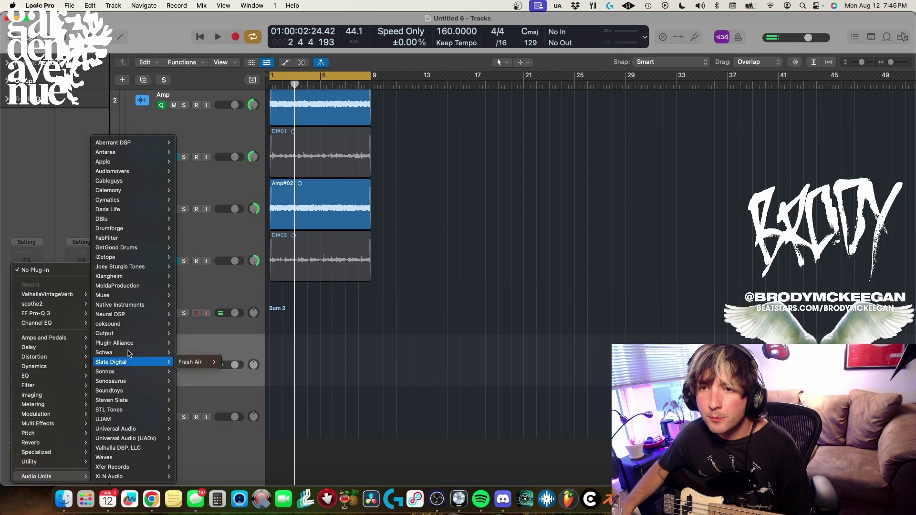
mouse_move(128, 350)
mouse_move(209, 361)
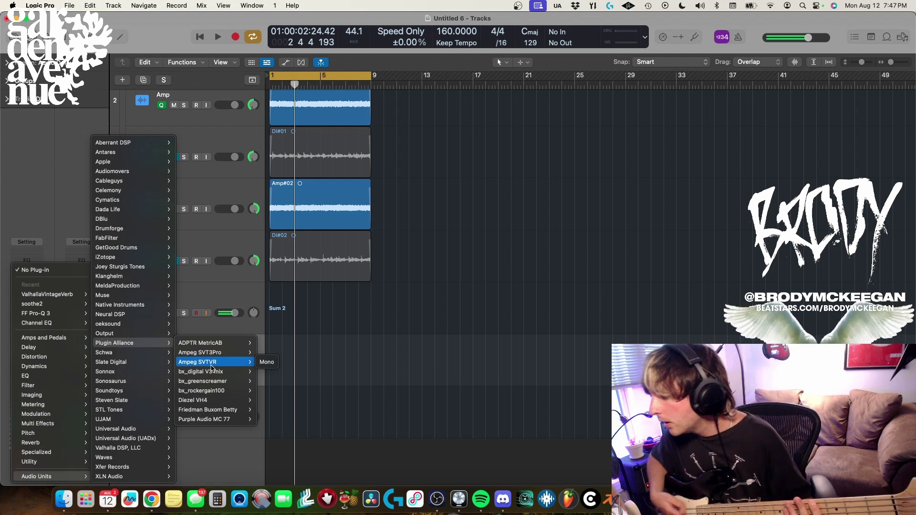
click(261, 364)
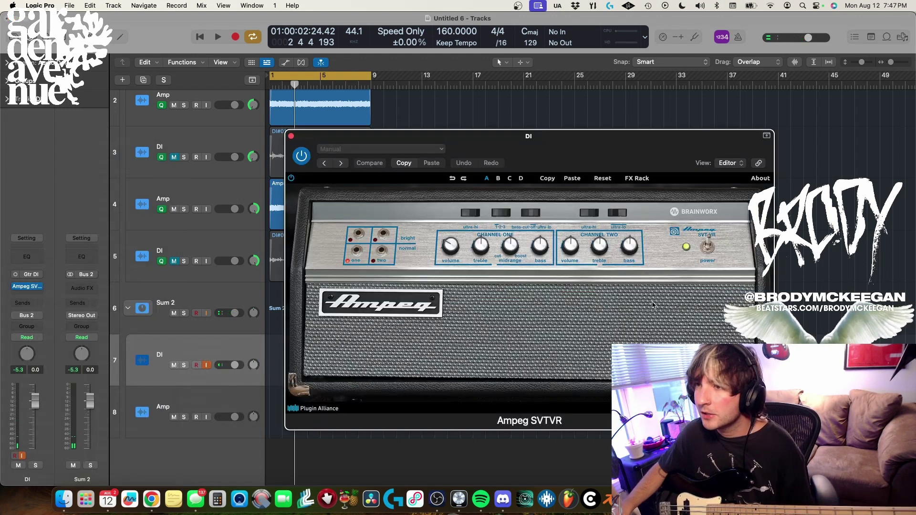
drag(459, 250, 456, 274)
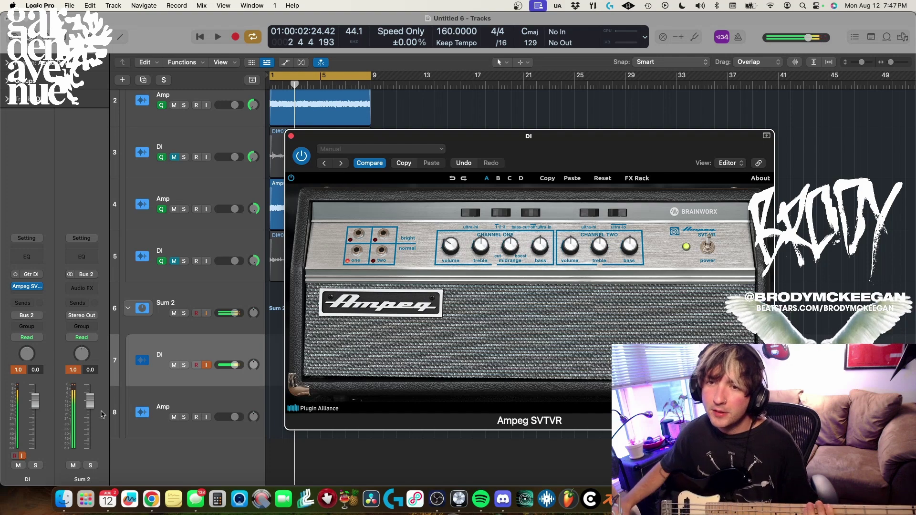
- Insert the mono UAD Teletronix LA-2A Legacy after the Ampeg SVTVR on the DI track and raise its peak reduction
click(26, 295)
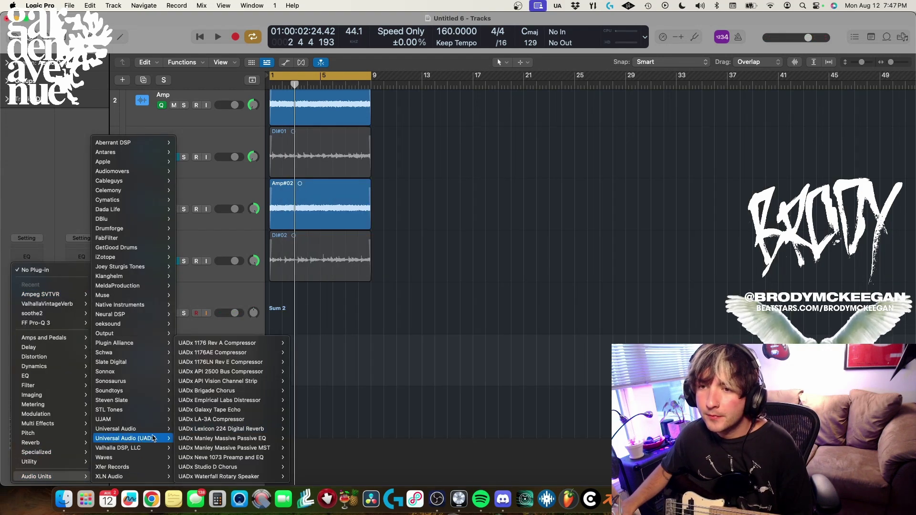
mouse_move(140, 428)
scroll(233, 365, down, 15)
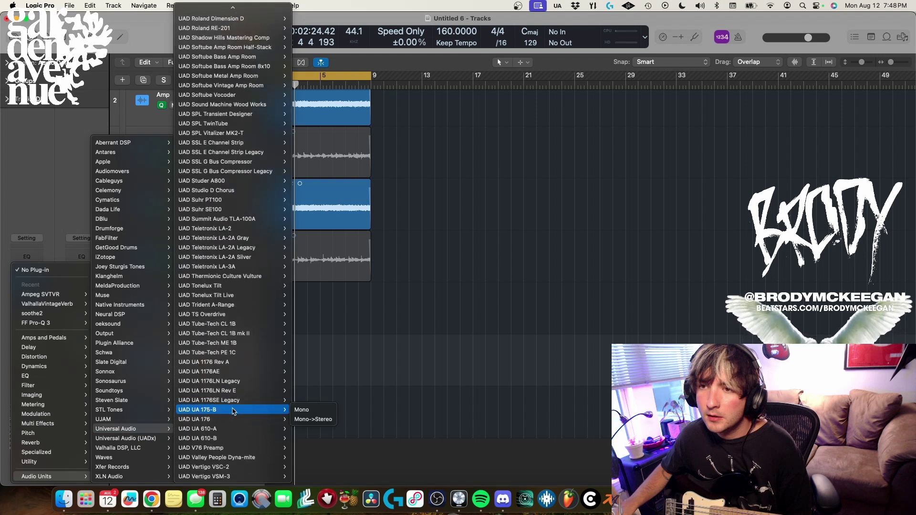
mouse_move(238, 248)
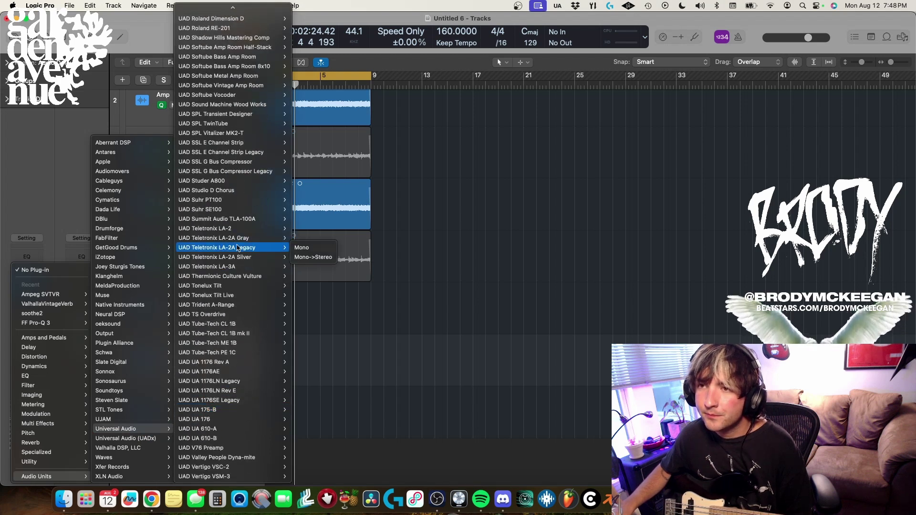
click(308, 248)
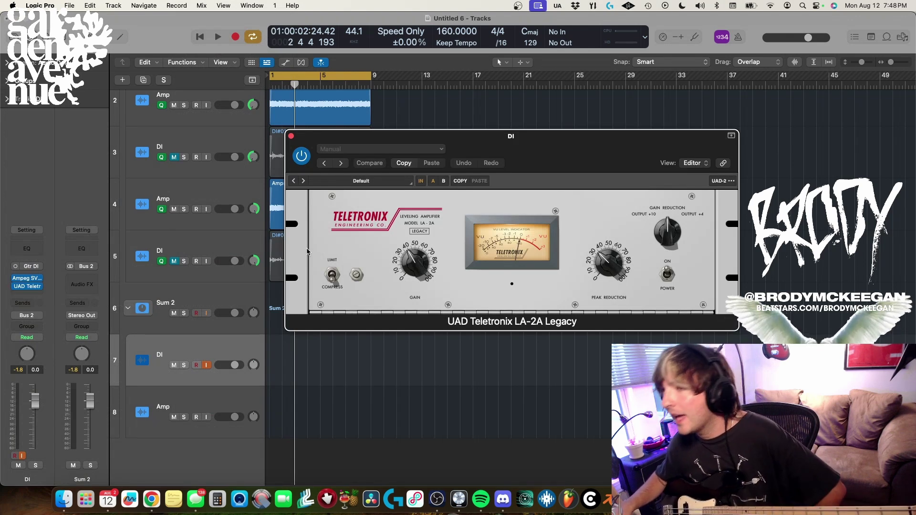
drag(604, 138, 552, 147)
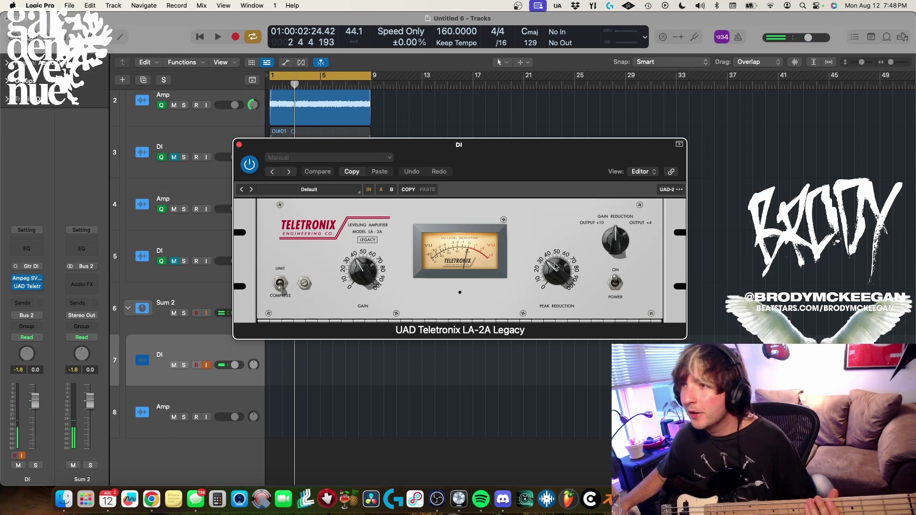
drag(556, 266, 556, 243)
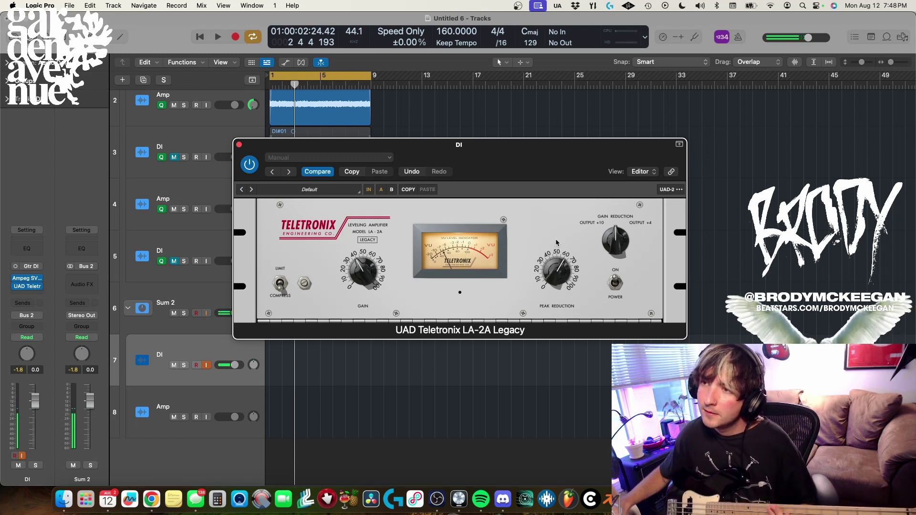
- Raise the LA-2A's gain on the Sum 2 DI track and compare the sound with the compressor bypassed and active
drag(368, 271, 366, 258)
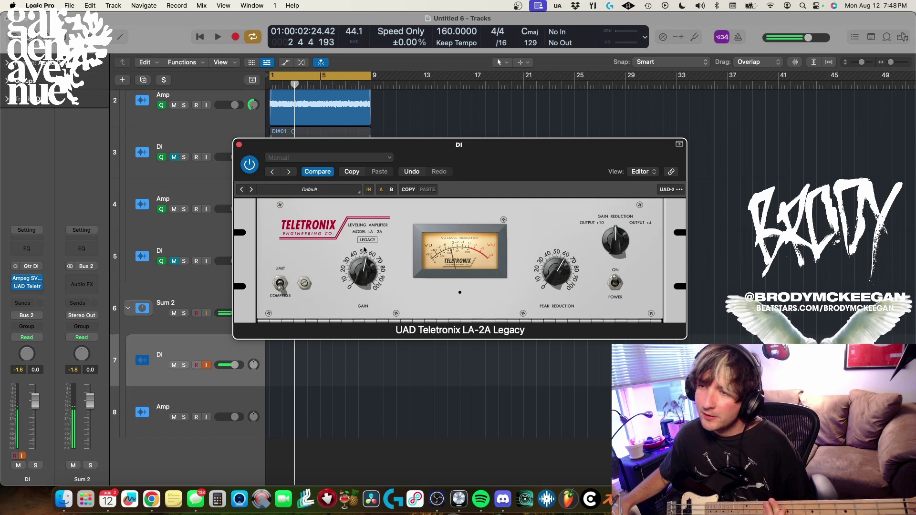
click(249, 164)
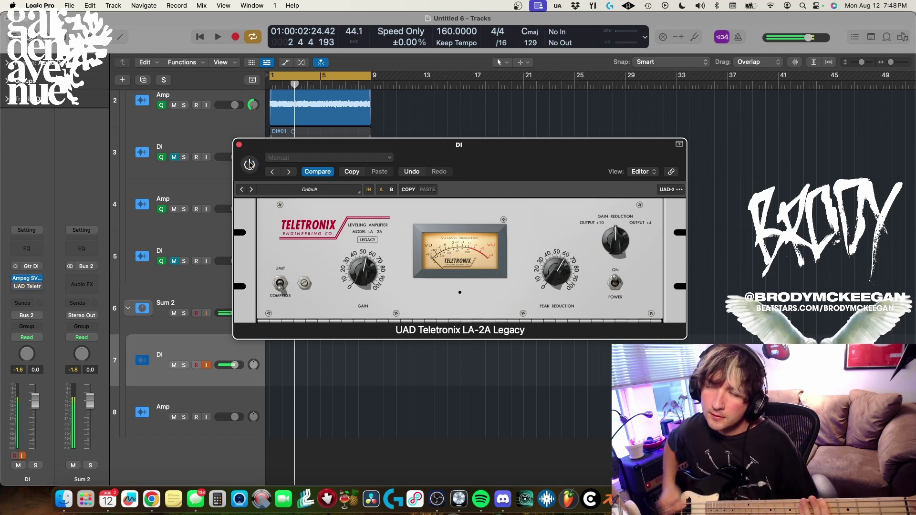
click(249, 164)
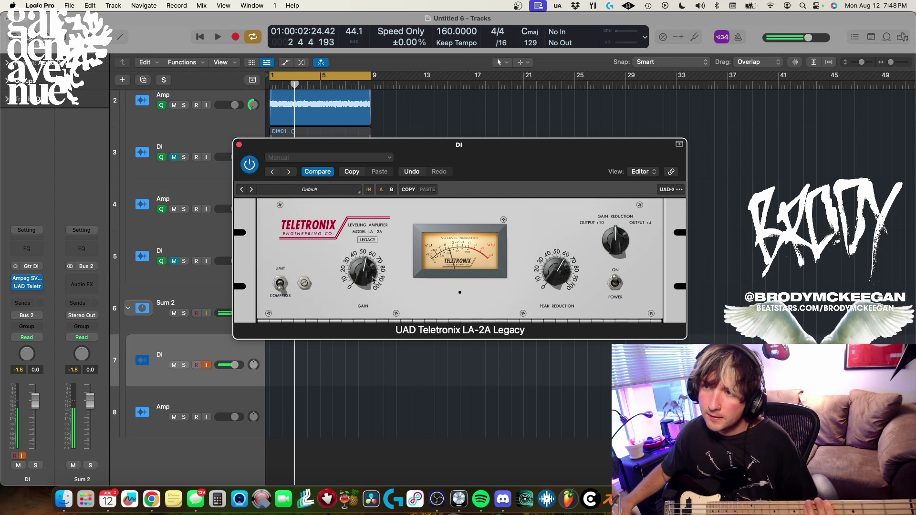
click(239, 145)
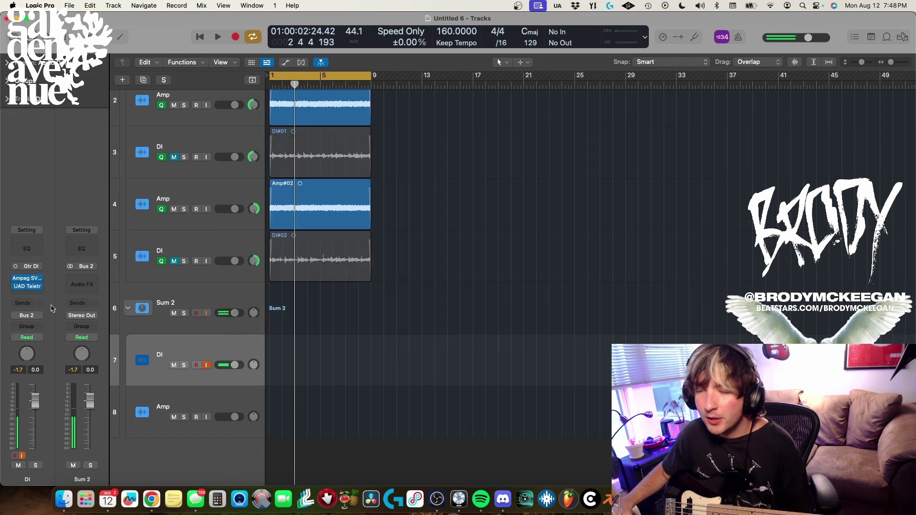
- Insert the FabFilter Saturn plug-in after the LA-2A on the Sum 2 DI track
click(27, 294)
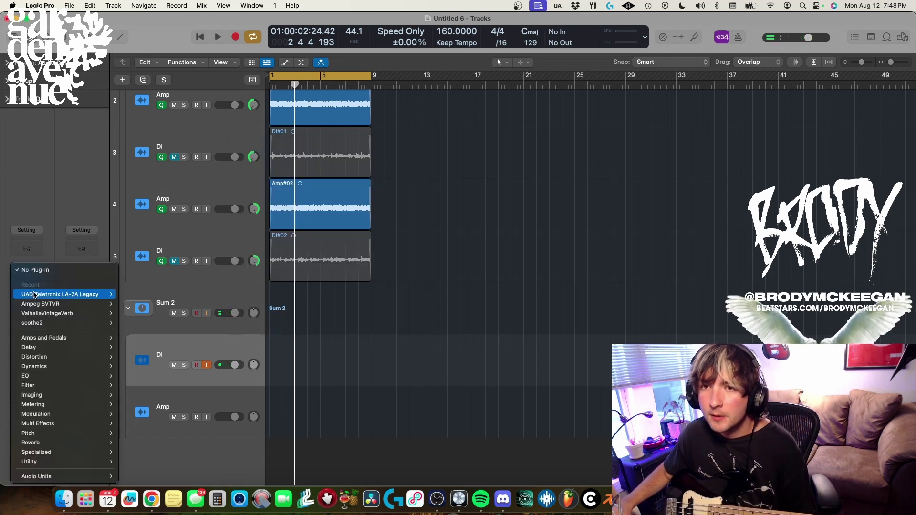
click(400, 346)
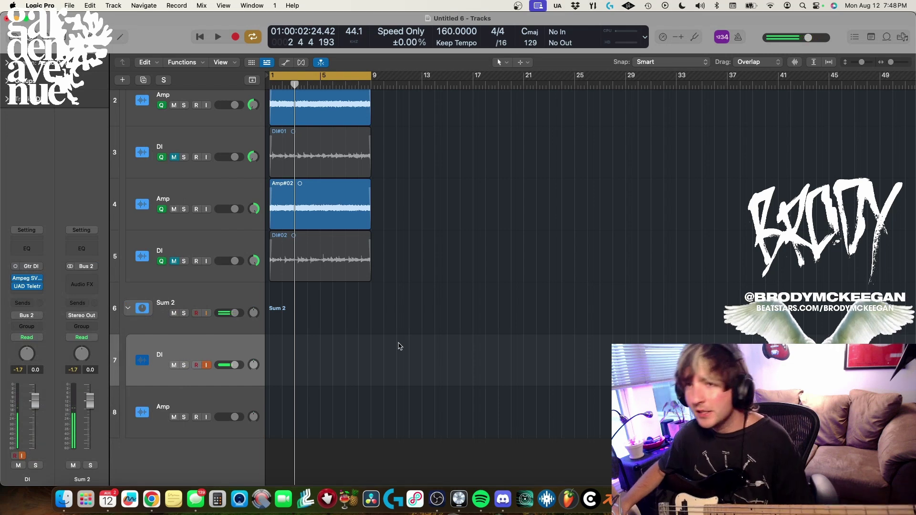
click(29, 295)
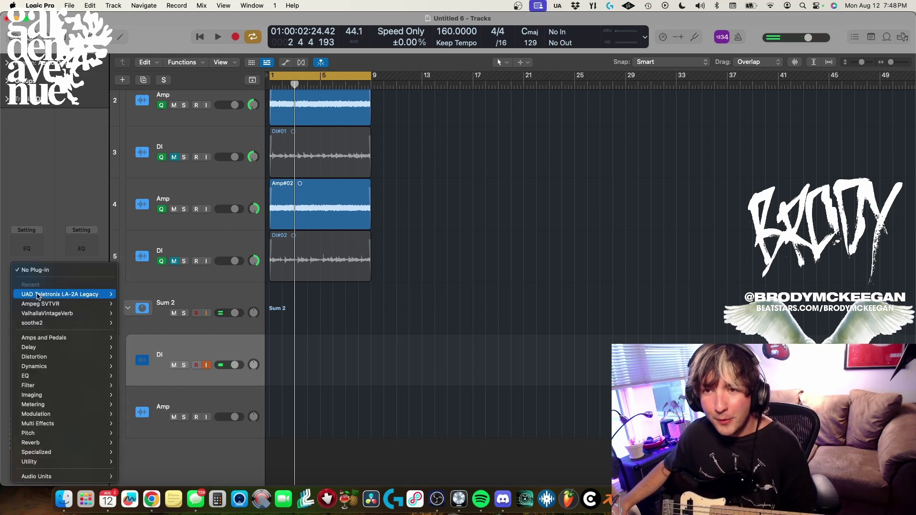
mouse_move(38, 297)
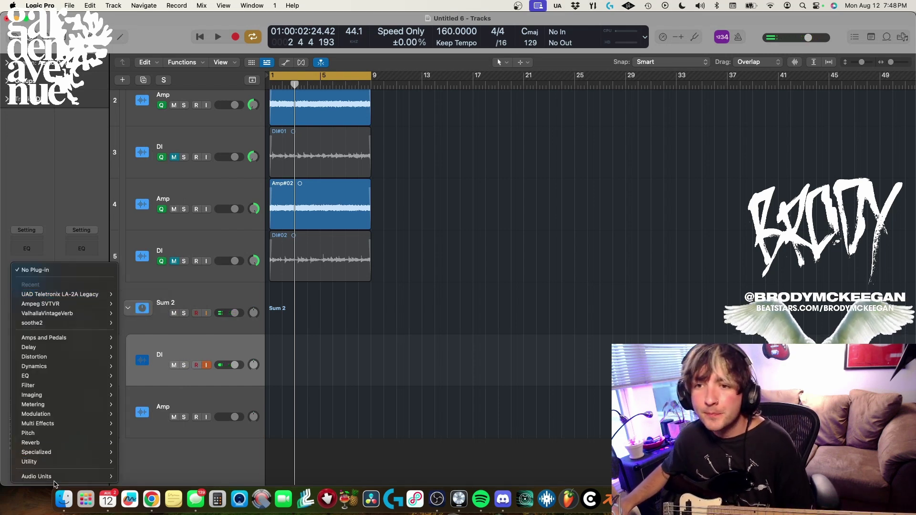
mouse_move(61, 478)
mouse_move(143, 391)
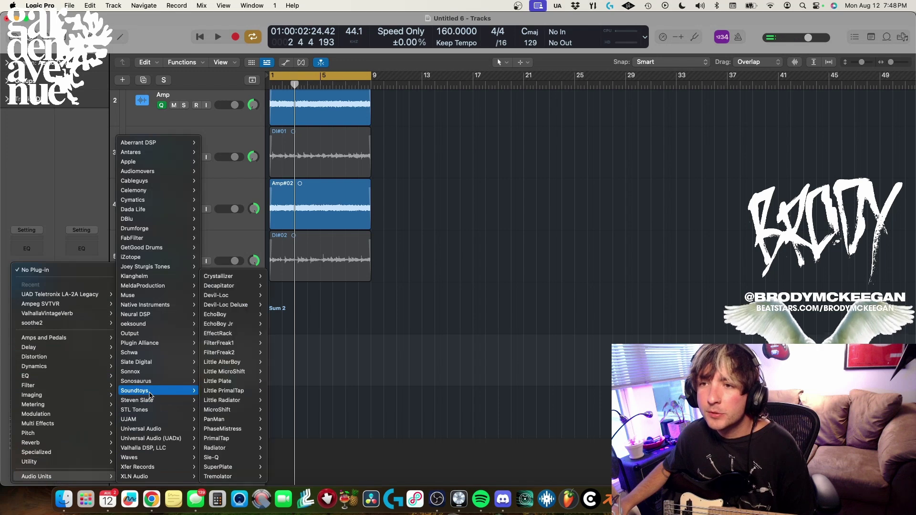
mouse_move(233, 289)
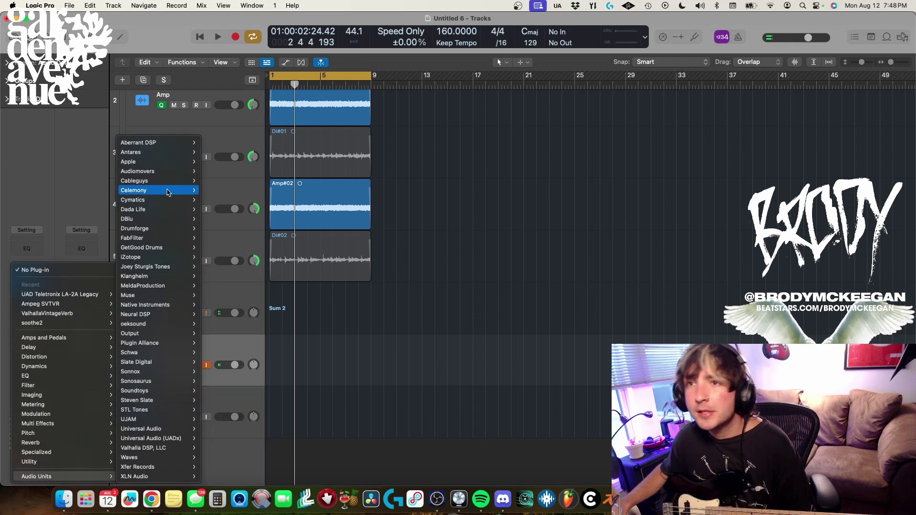
mouse_move(186, 238)
mouse_move(262, 362)
click(292, 362)
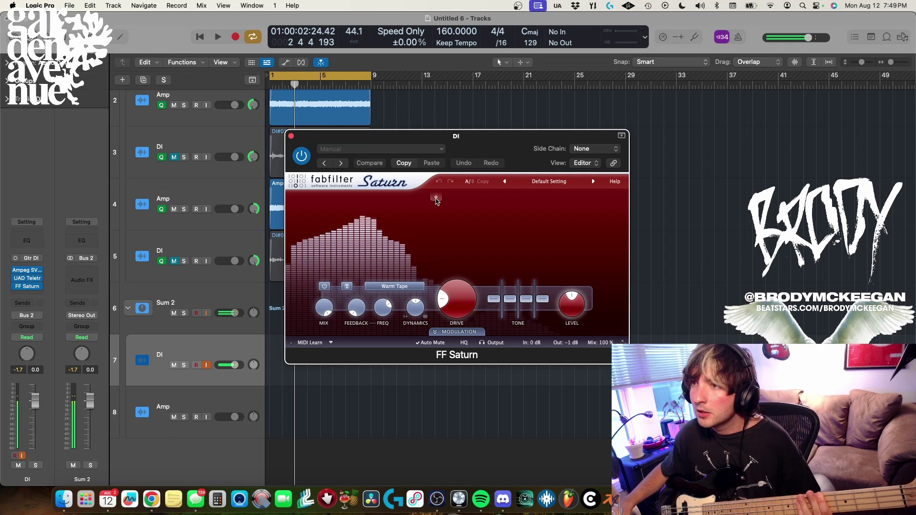
- Split Saturn into two frequency bands, set the upper band's style to Smooth Amp and raise its drive well up
click(442, 199)
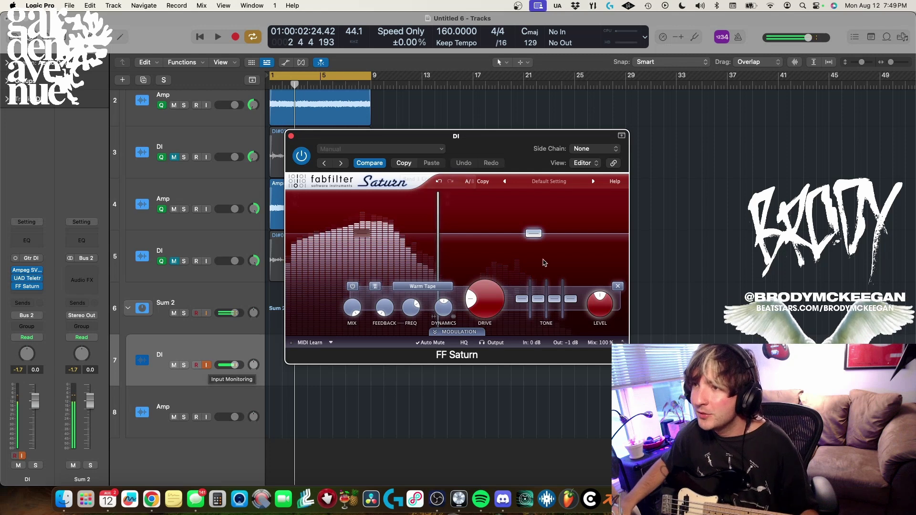
click(422, 286)
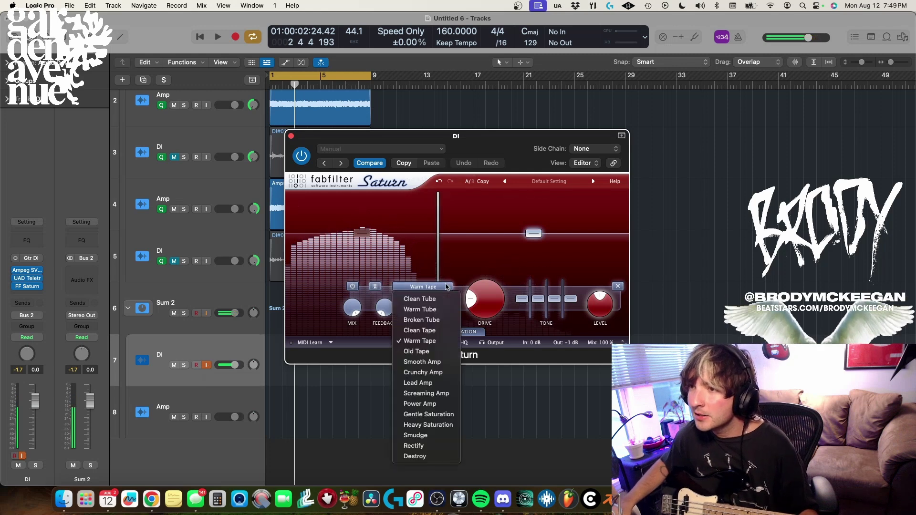
click(422, 362)
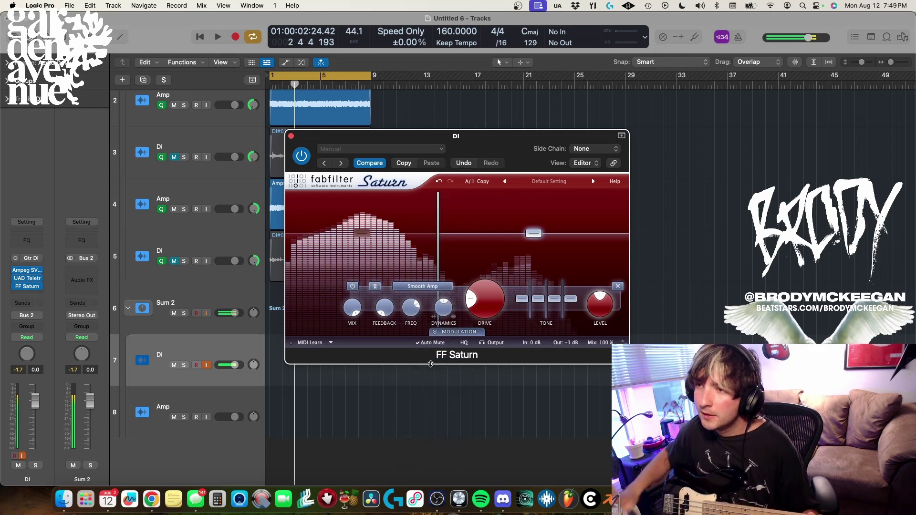
drag(472, 303, 485, 266)
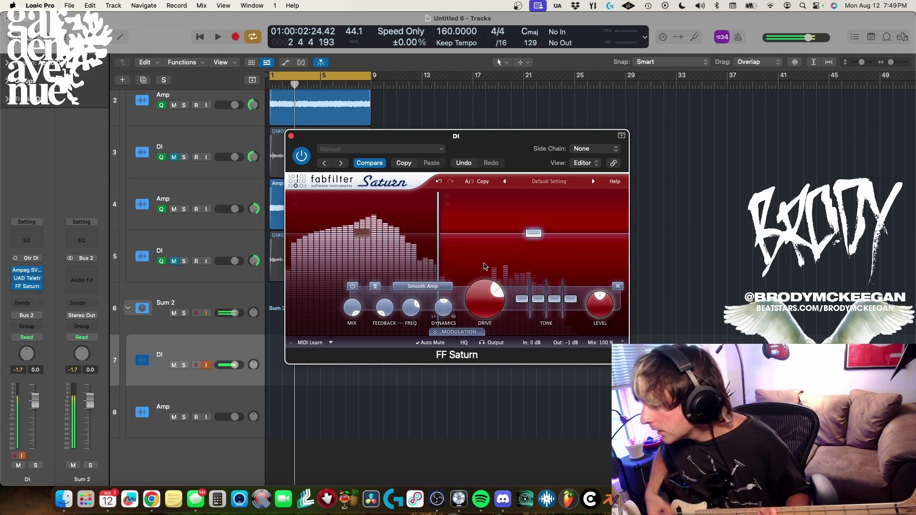
scroll(485, 281, up, 5)
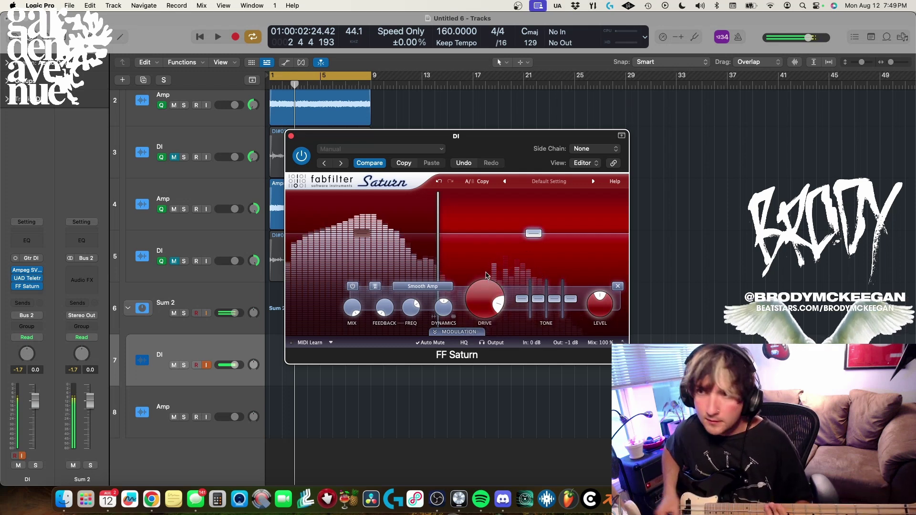
- Compare the bass sound with Saturn bypassed and active, and close the plug-in window
click(302, 155)
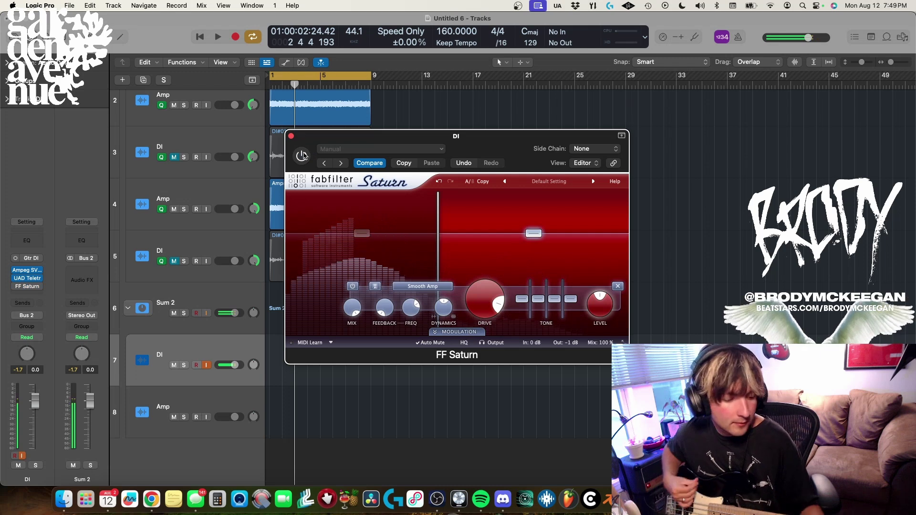
click(302, 155)
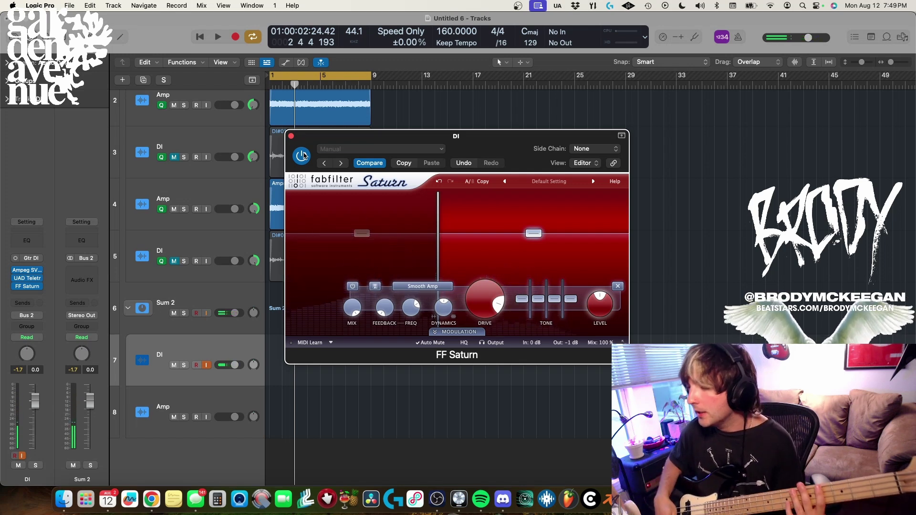
key(super+w)
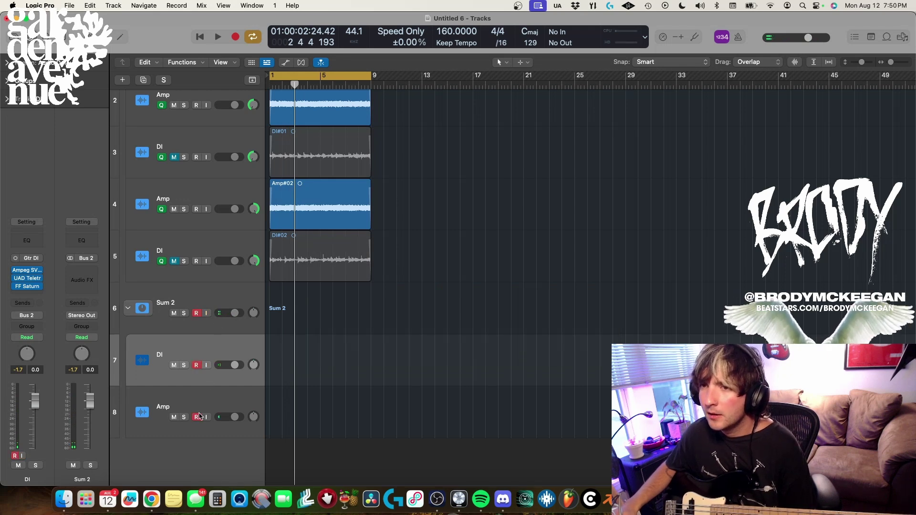
- Turn on Low Latency Mode and the metronome, and record an eight-bar bass take on both Sum 2 tracks from bar 1
click(663, 37)
click(740, 38)
key(Return)
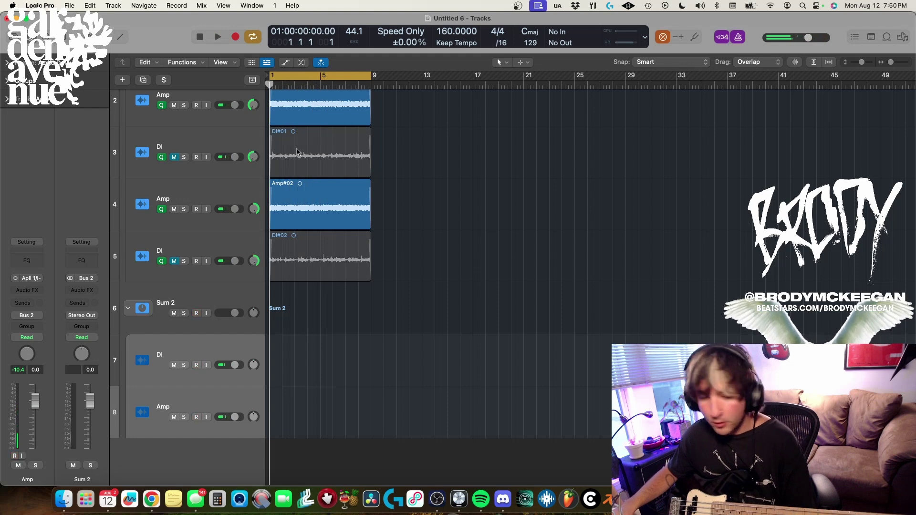
key(r)
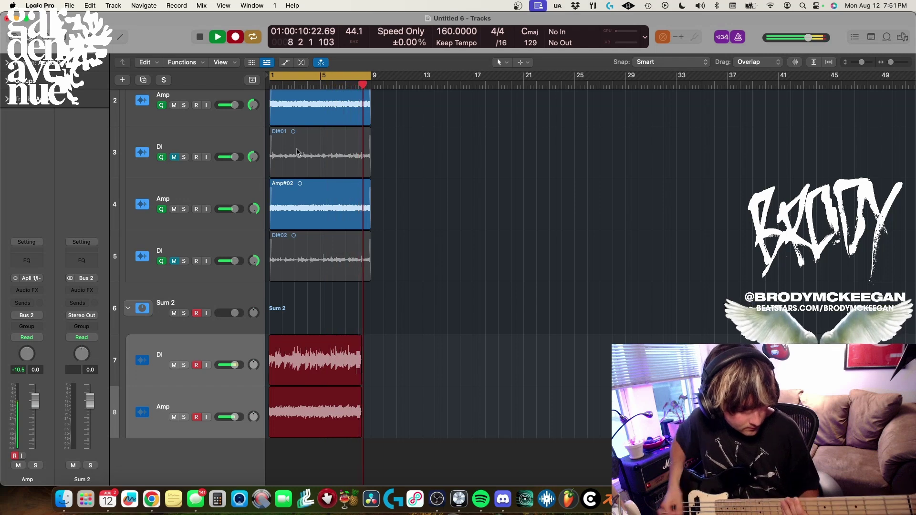
key(space)
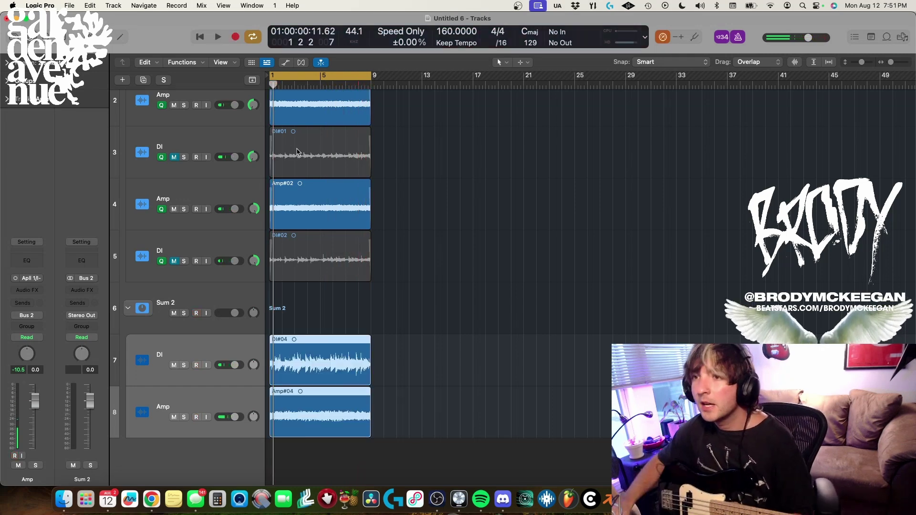
- Solo the Sum 2 stack, mute its Amp track and play back the recorded bass DI from the start
click(185, 313)
key(space)
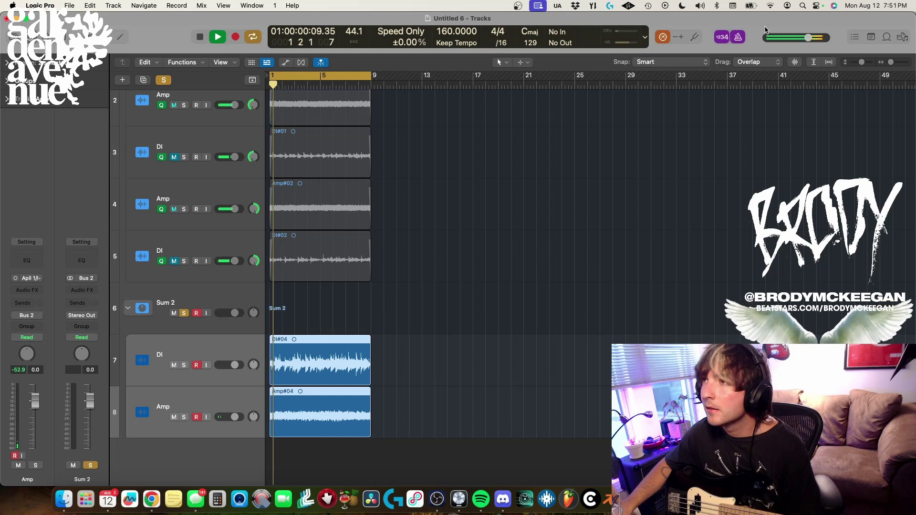
click(173, 422)
click(173, 417)
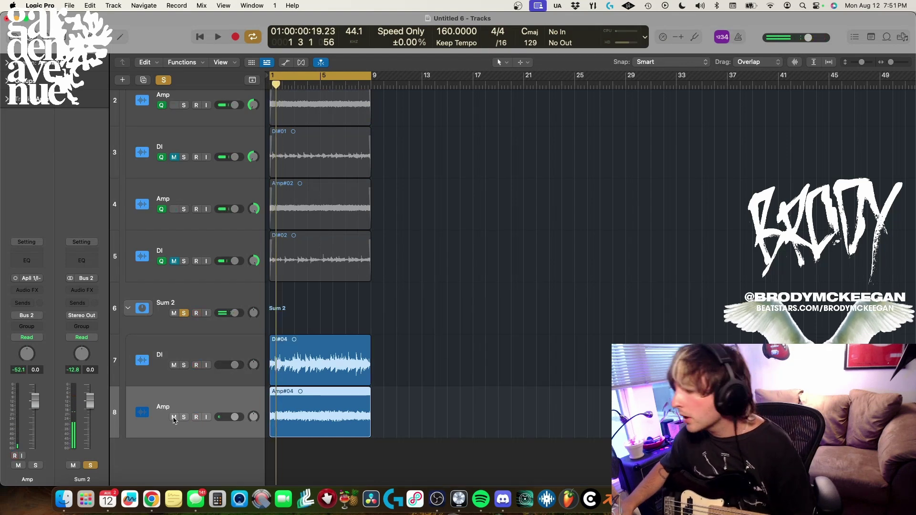
click(184, 417)
key(Return)
click(184, 417)
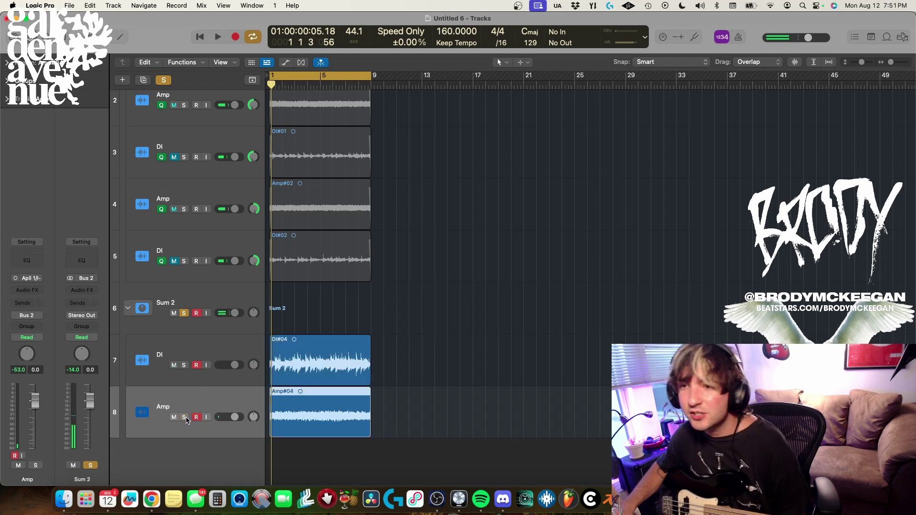
key(space)
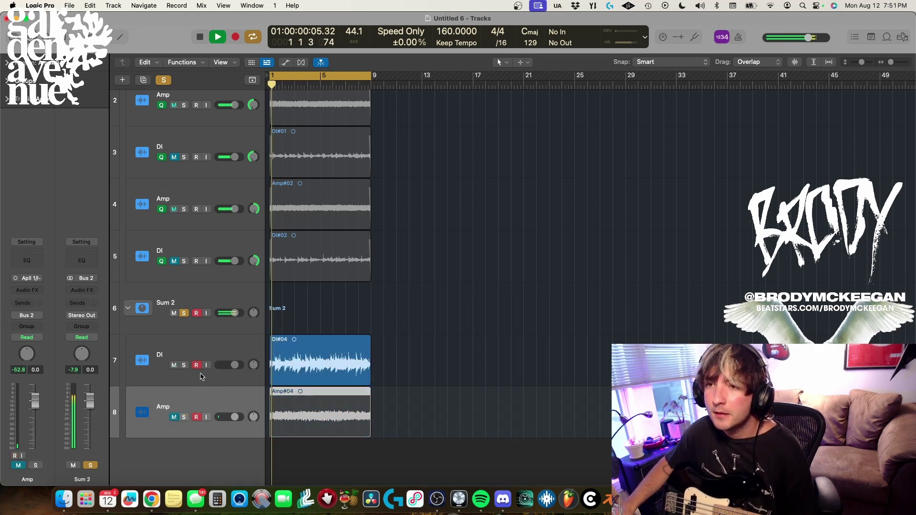
key(Up)
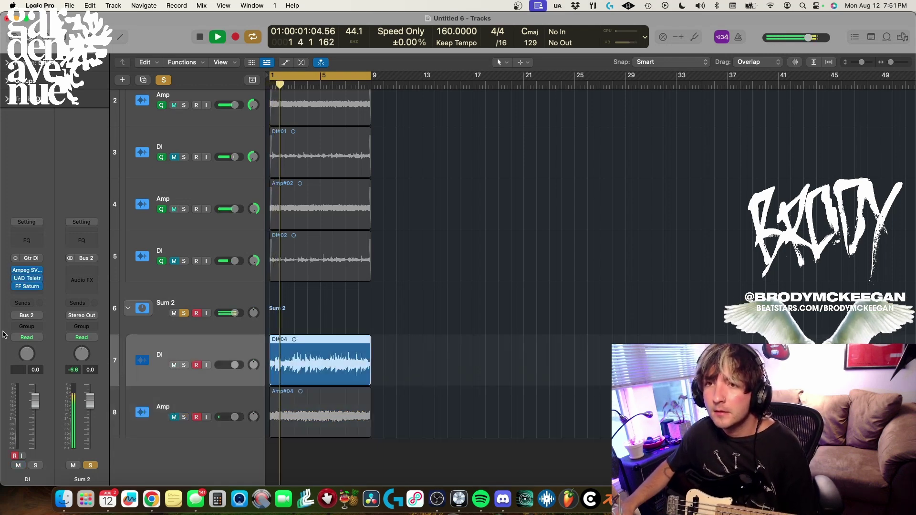
- Unsolo the Sum 2 stack and lower its volume to -3.5 dB against the guitars during playback
click(183, 313)
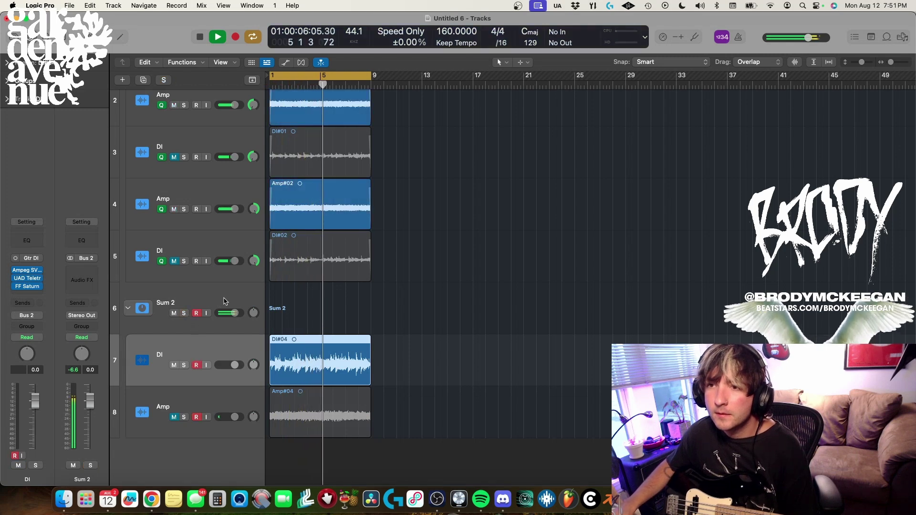
key(Up)
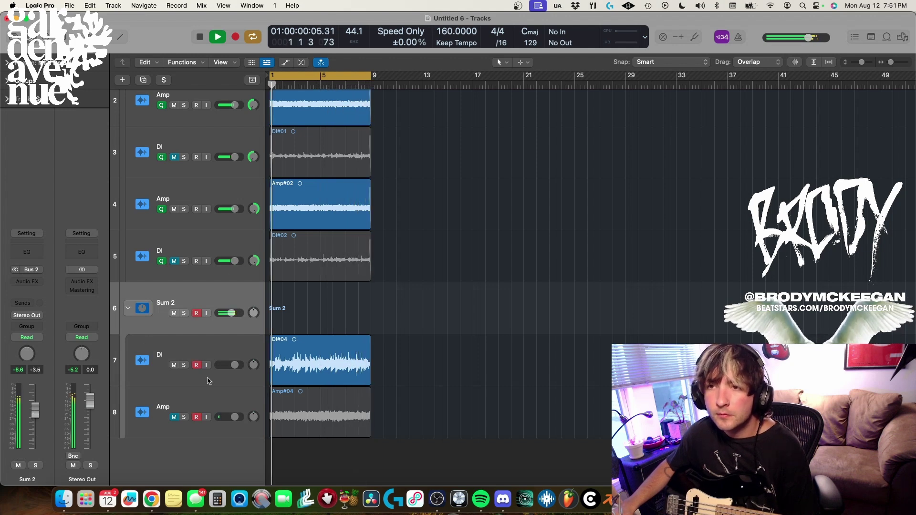
key(space)
- Show the Flex view and enable Flex on both the DI and Amp tracks in the Sum 2 stack
key(super+f)
key(Down)
shift+click(227, 395)
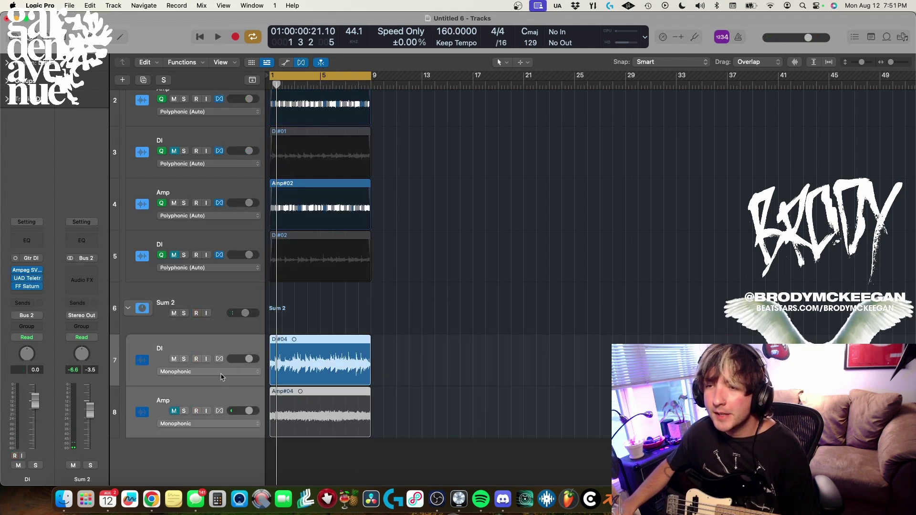
click(220, 359)
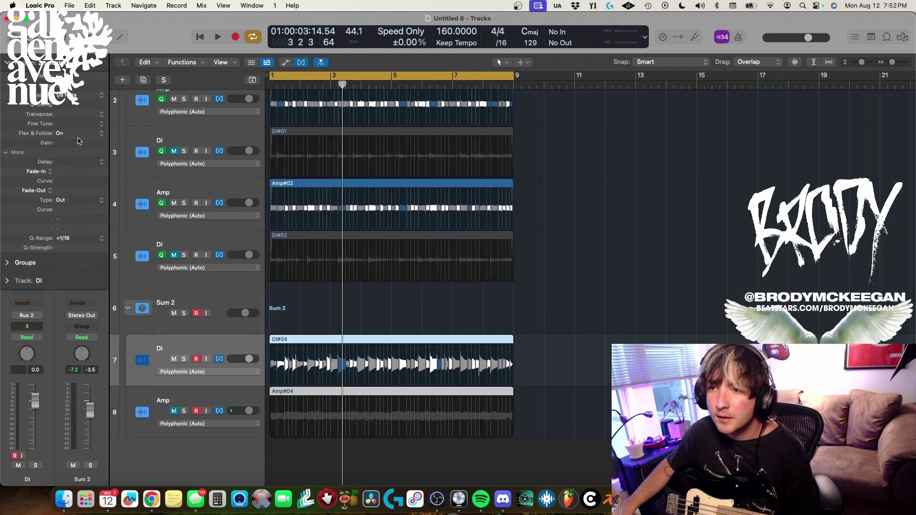
- Play back the flexed bass take from the start together with the guitars
key(Return)
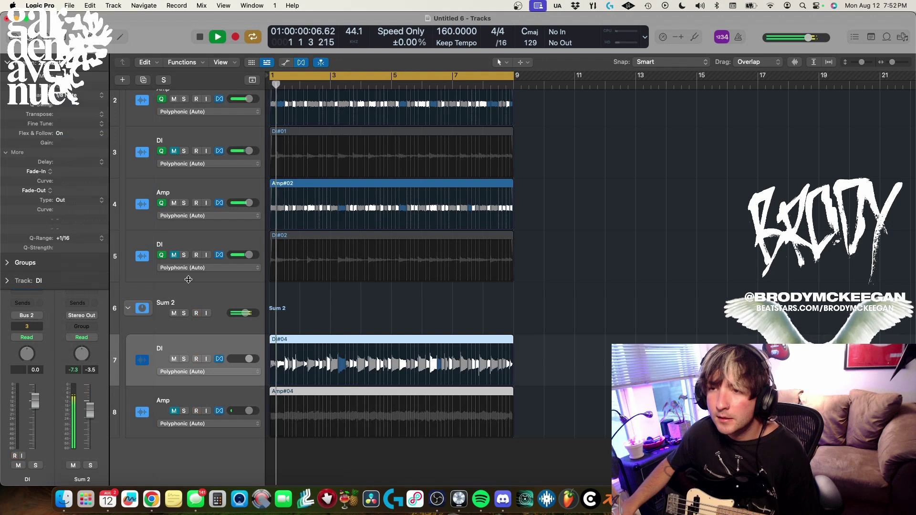
click(202, 294)
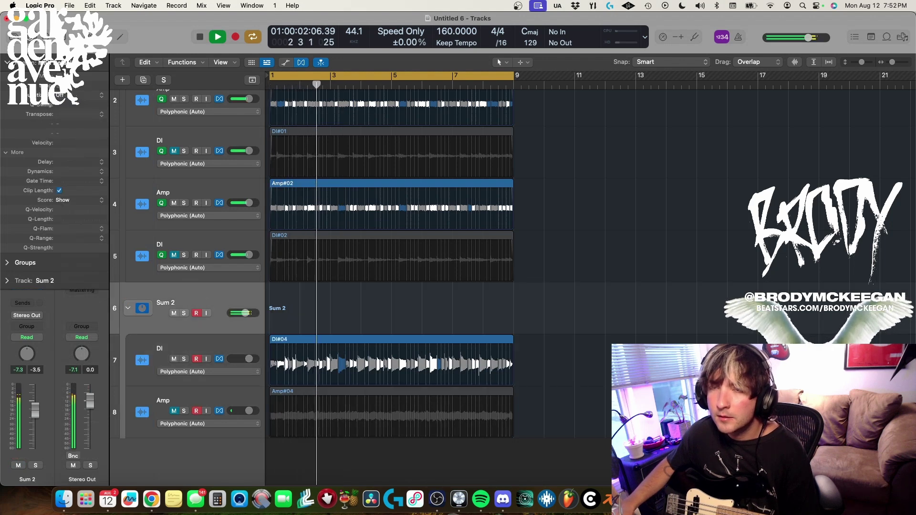
click(196, 313)
key(space)
- Set the flex mode of the bass DI and Amp tracks to Flex Time - Monophonic and play back the result
click(229, 379)
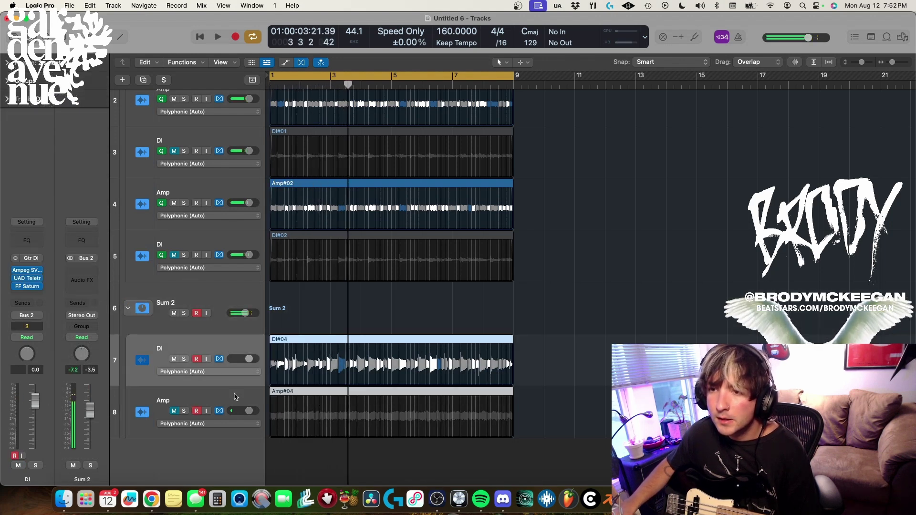
click(234, 375)
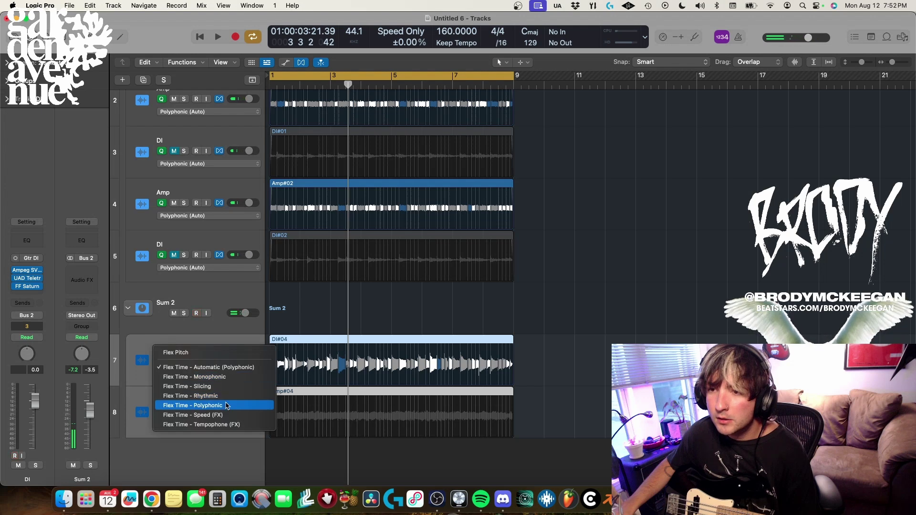
click(222, 377)
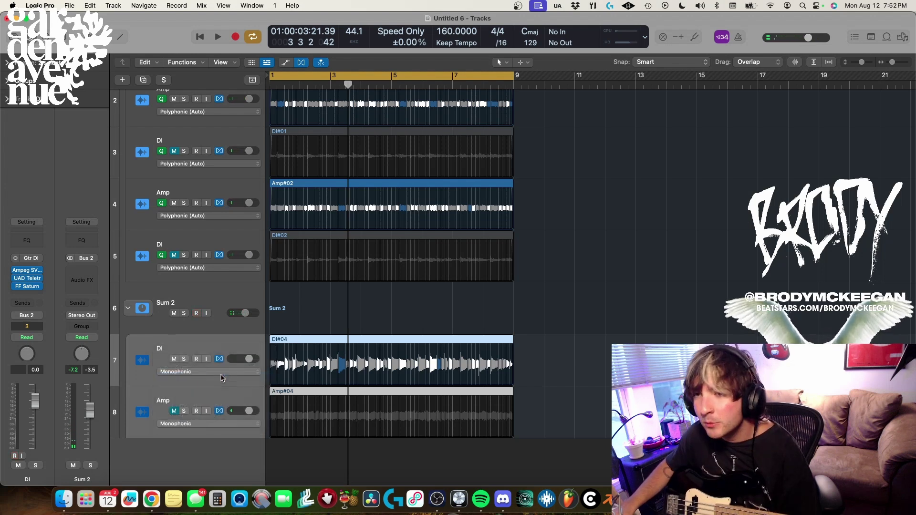
key(shift+space)
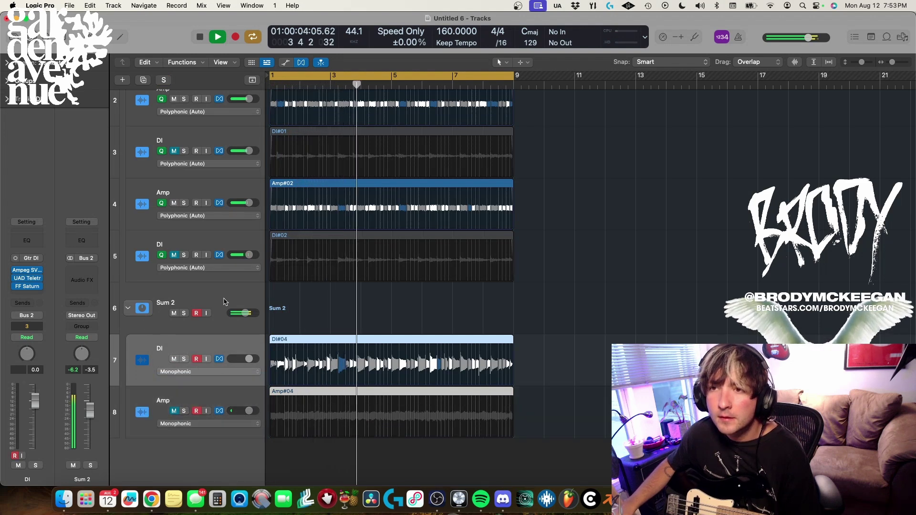
- Add a Channel EQ to Sum 2 with a 127 Hz cut of -1.9 dB, Q 0.75, and an 80 Hz low shelf of +1.7 dB
key(Up)
click(27, 251)
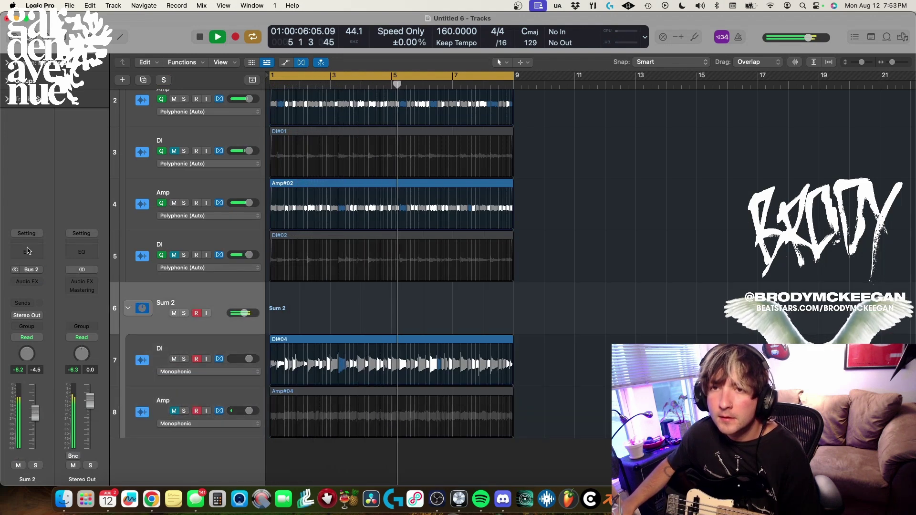
drag(544, 267, 422, 260)
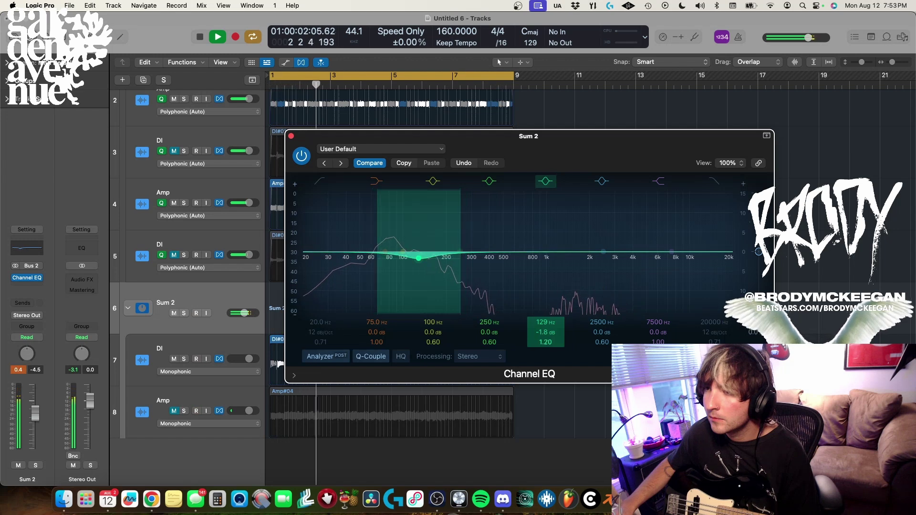
drag(546, 342, 545, 336)
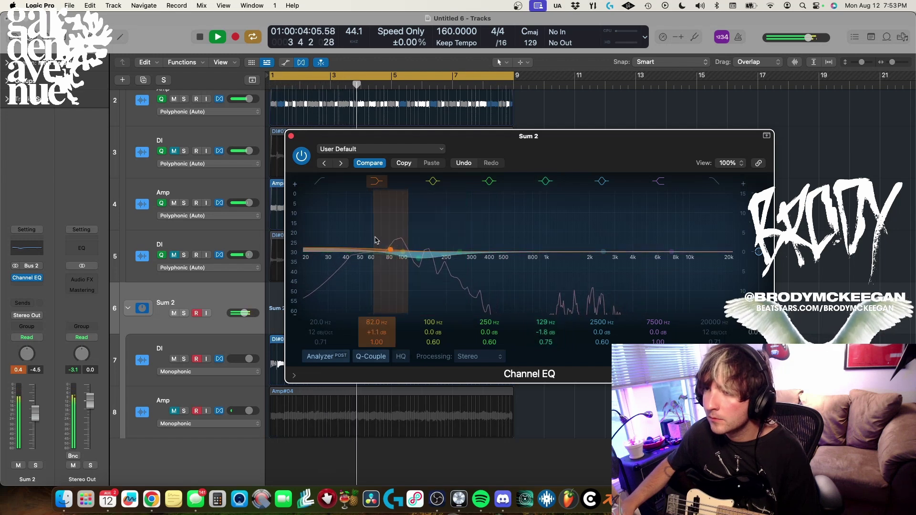
drag(423, 260, 389, 248)
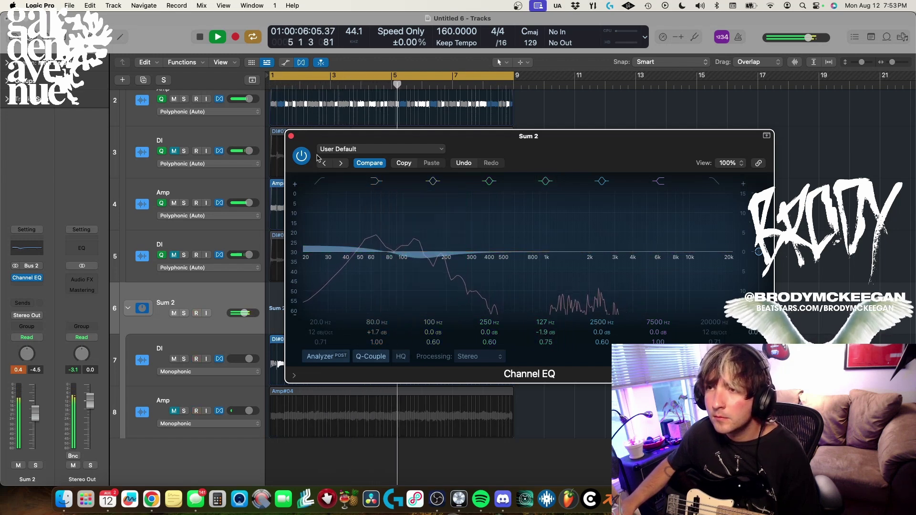
click(291, 136)
- Unmute the bass Amp track in the Sum 2 stack during playback
click(239, 340)
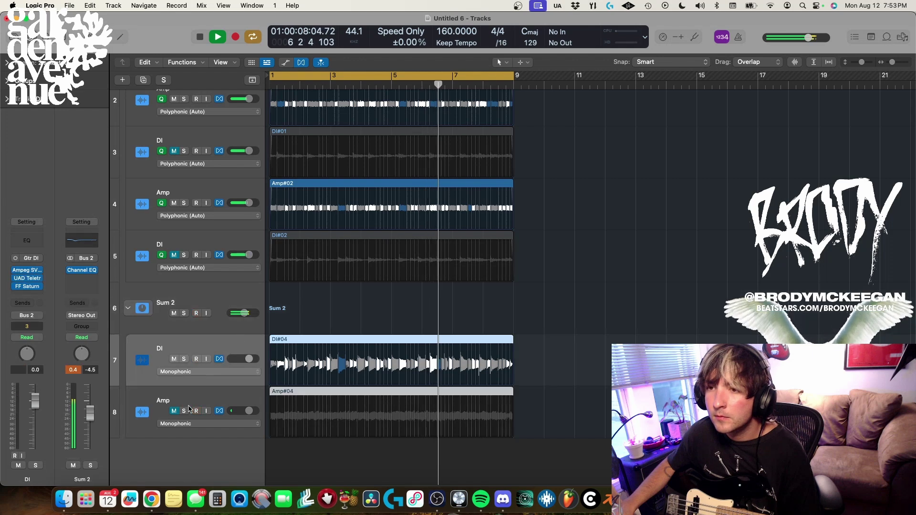
click(186, 403)
click(173, 411)
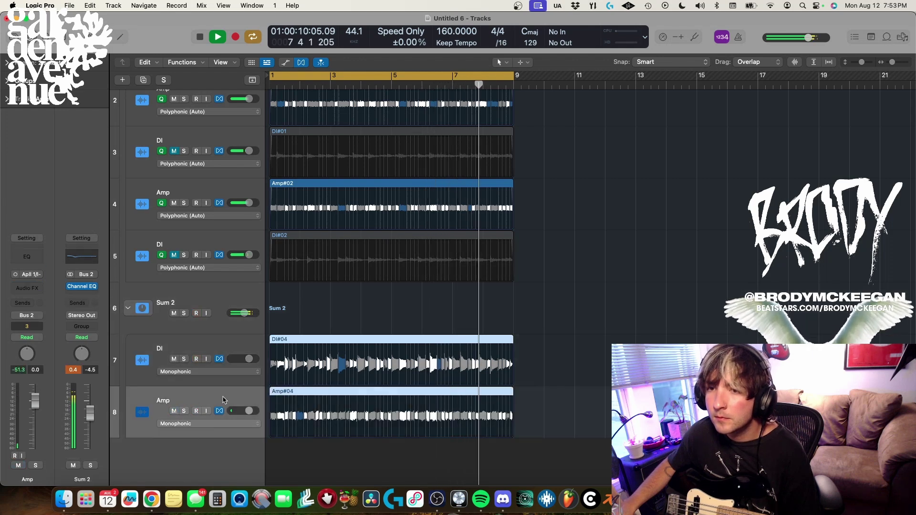
- Solo the bass Amp track and add a Channel EQ with a -3.2 dB dip at 620 Hz and a 102 Hz, 36 dB/Oct low cut
click(26, 256)
key(s)
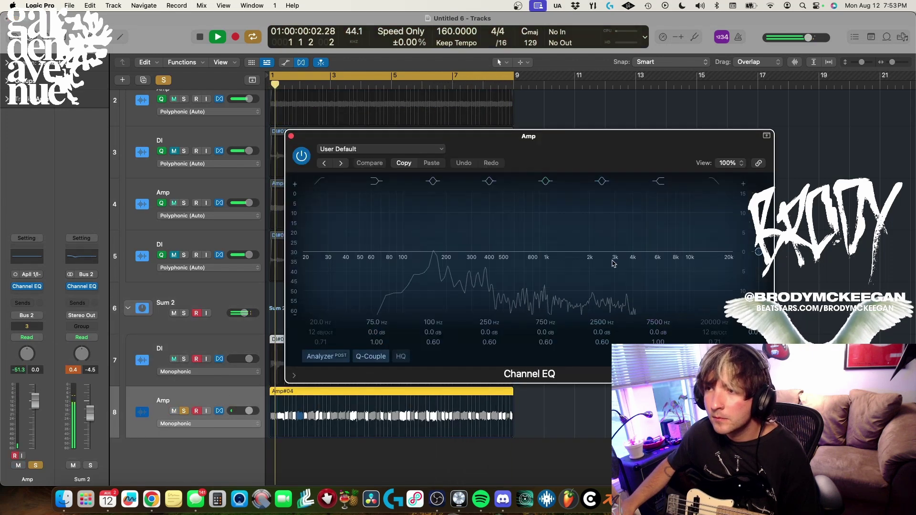
drag(608, 264, 522, 280)
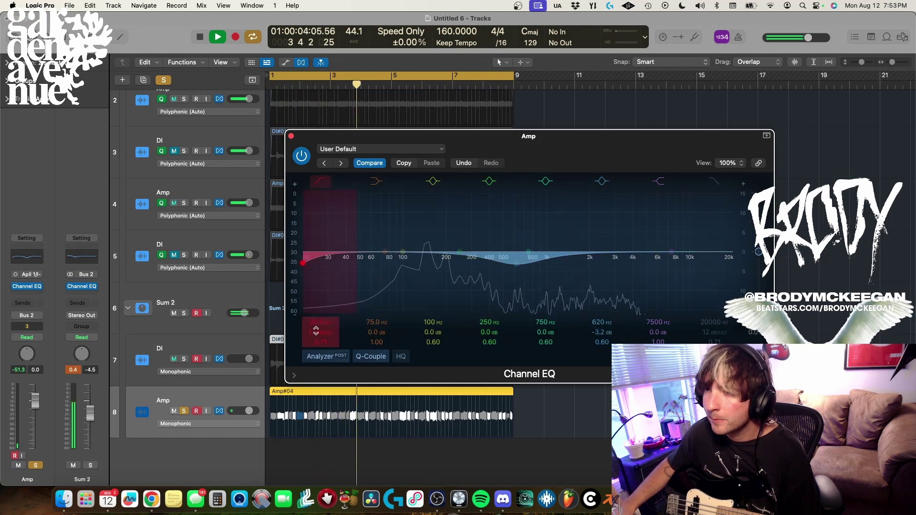
drag(322, 325, 321, 305)
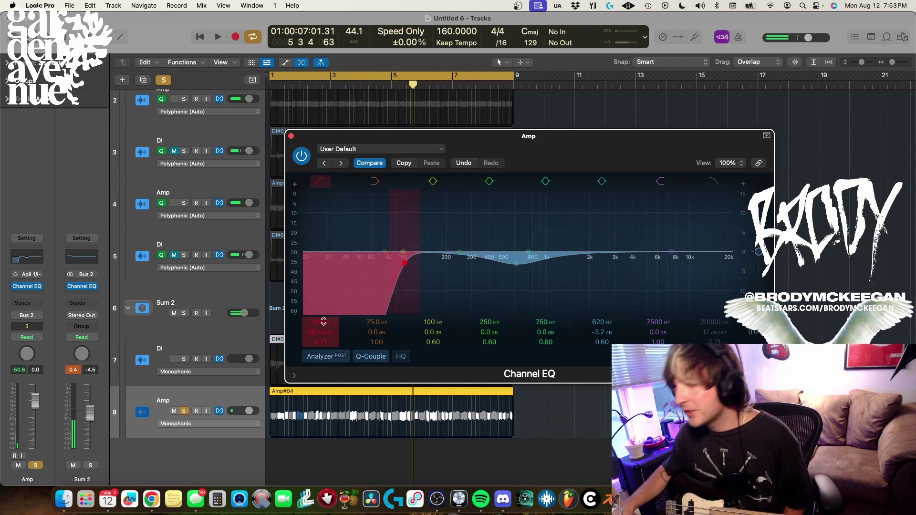
key(space)
key(Return)
- Unsolo the bass Amp track and compare the mix with both bass tracks muted and unmuted during playback
click(190, 412)
key(space)
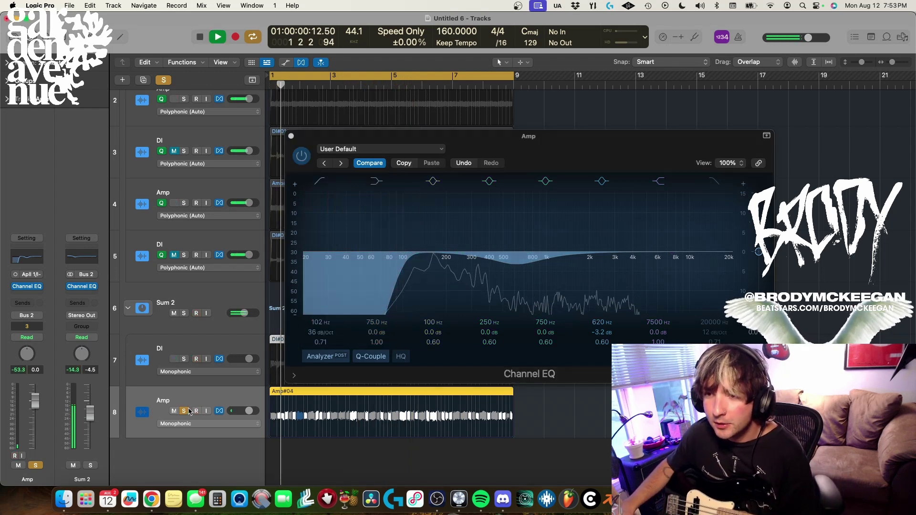
click(189, 412)
drag(173, 412, 177, 365)
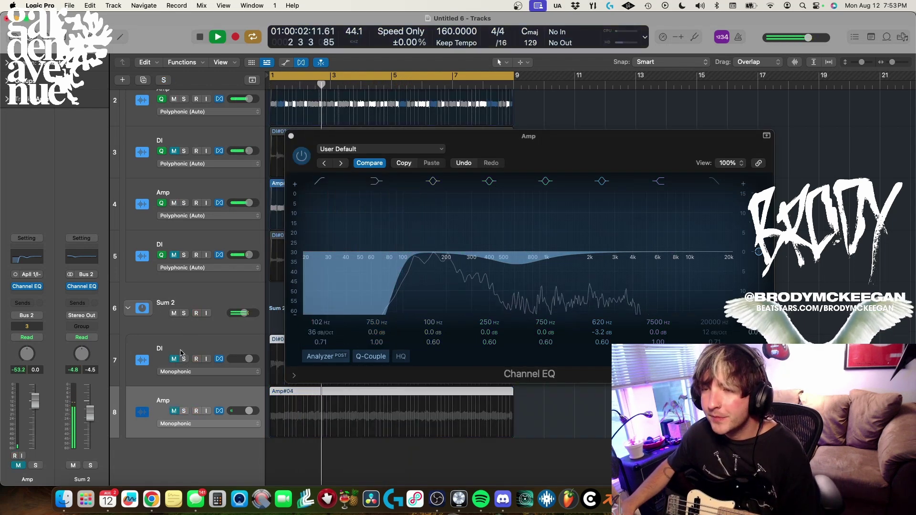
click(174, 409)
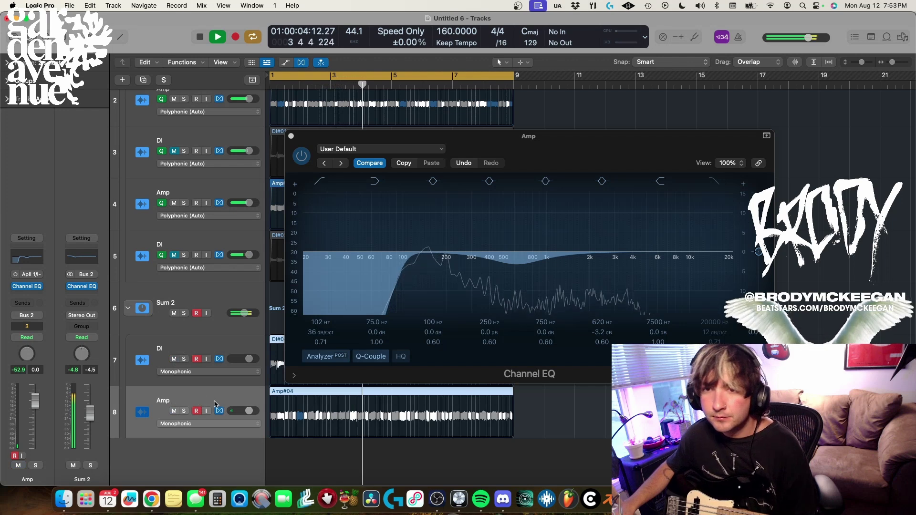
key(space)
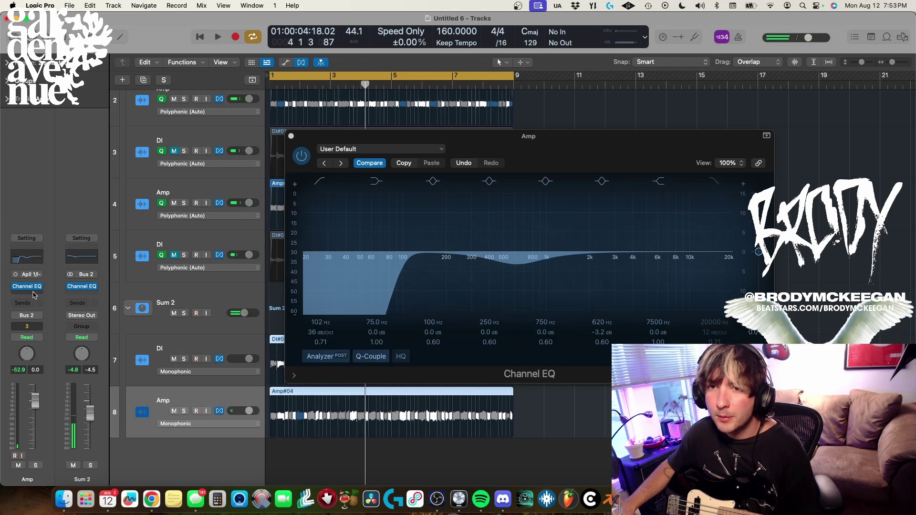
- Insert a mono Gain plug-in after the Channel EQ on the bass Amp track and play back the mix
click(33, 294)
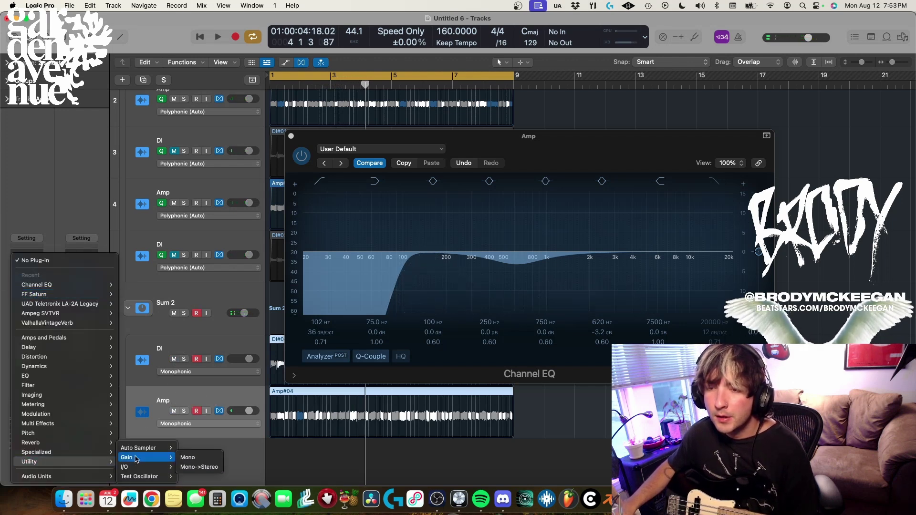
click(198, 454)
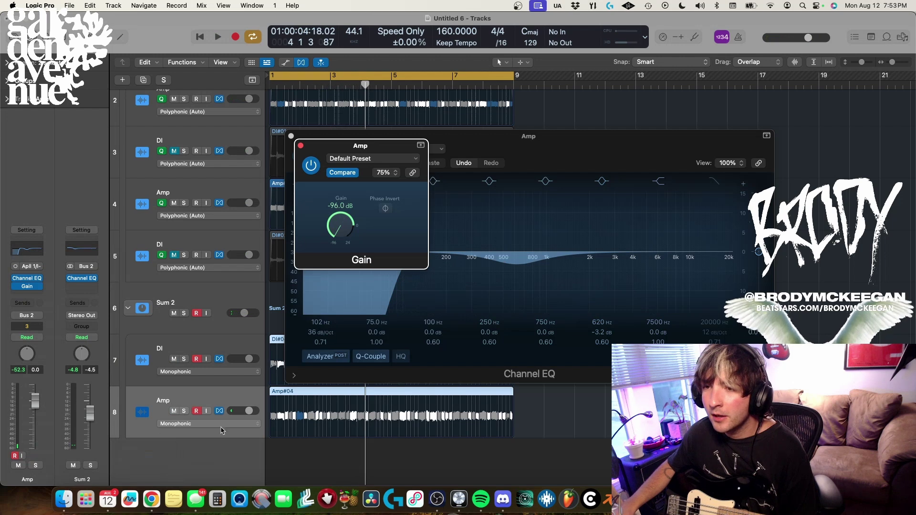
key(space)
key(super+w)
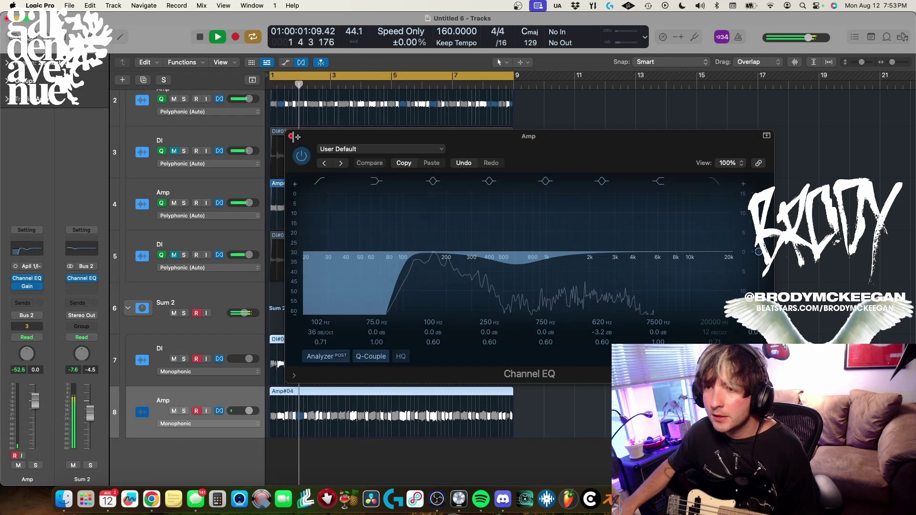
key(super+w)
- Solo the Sum 2 stack and set the bass Amp track's Gain plug-in to -3.5 dB
click(183, 313)
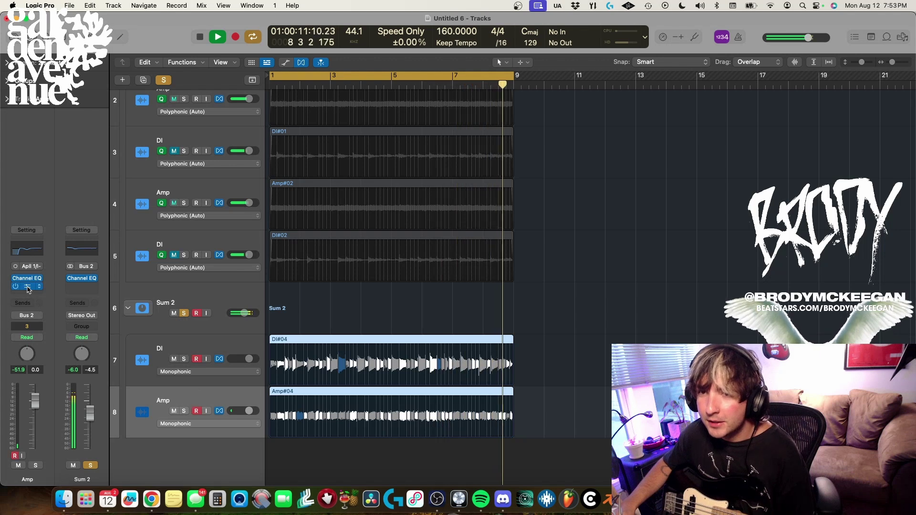
click(27, 286)
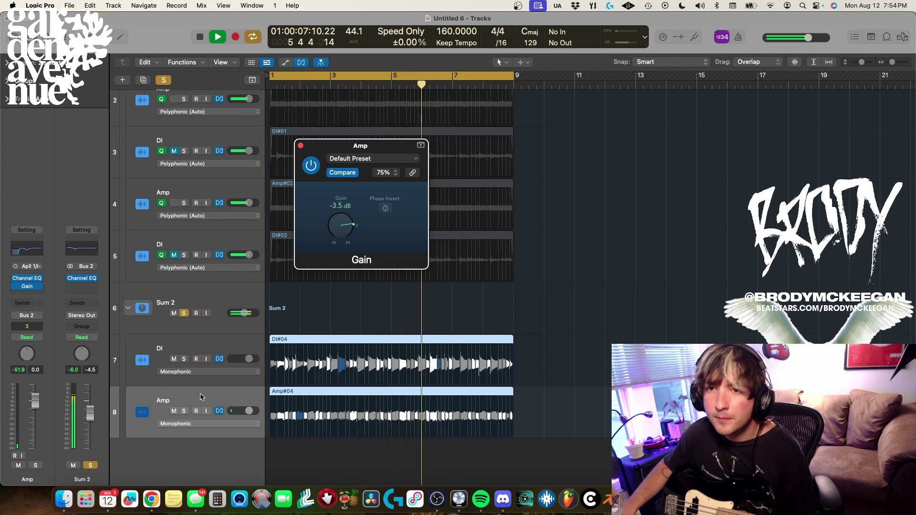
click(23, 288)
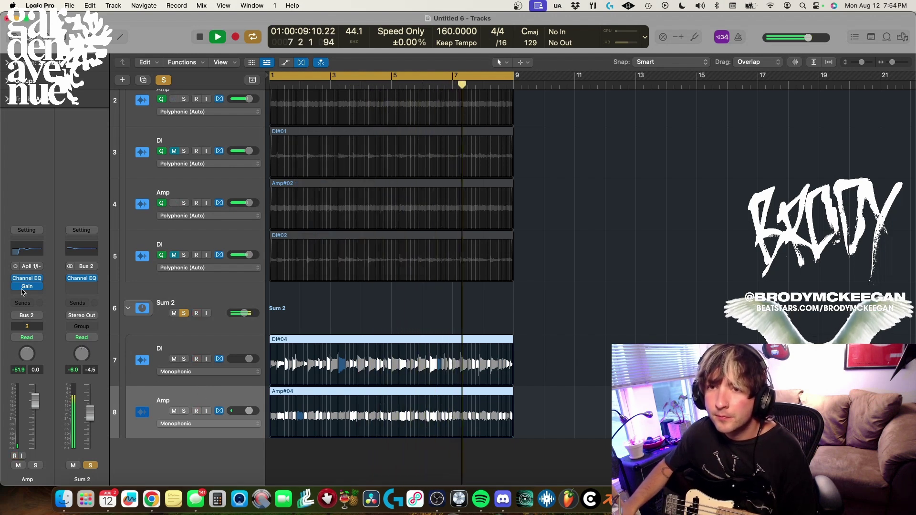
- Add a second Channel EQ to the bass Amp track with +3.1 dB at 214 Hz, -4.7 dB at 995 Hz and -5.3 dB at 3780 Hz
click(22, 293)
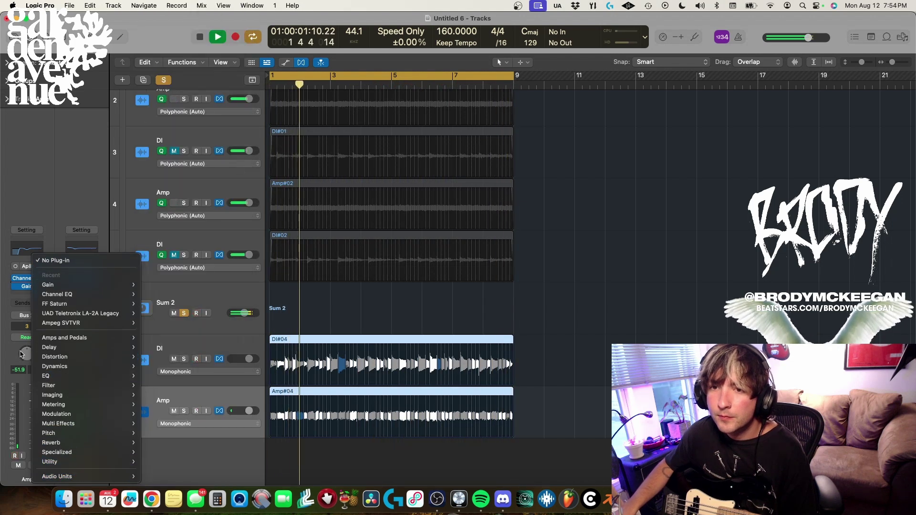
click(536, 231)
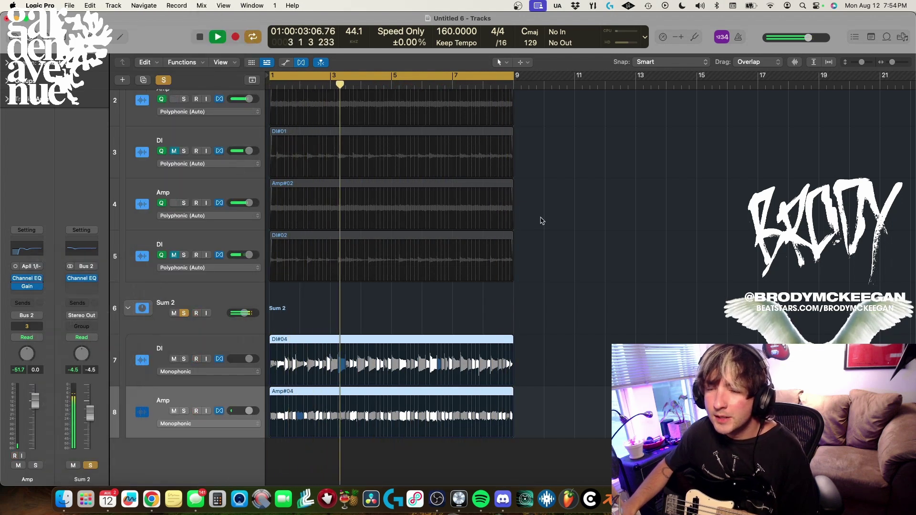
drag(603, 286, 628, 274)
mouse_move(460, 252)
mouse_down()
mouse_move(419, 205)
mouse_move(486, 198)
mouse_move(432, 200)
mouse_move(460, 249)
mouse_move(452, 245)
mouse_up()
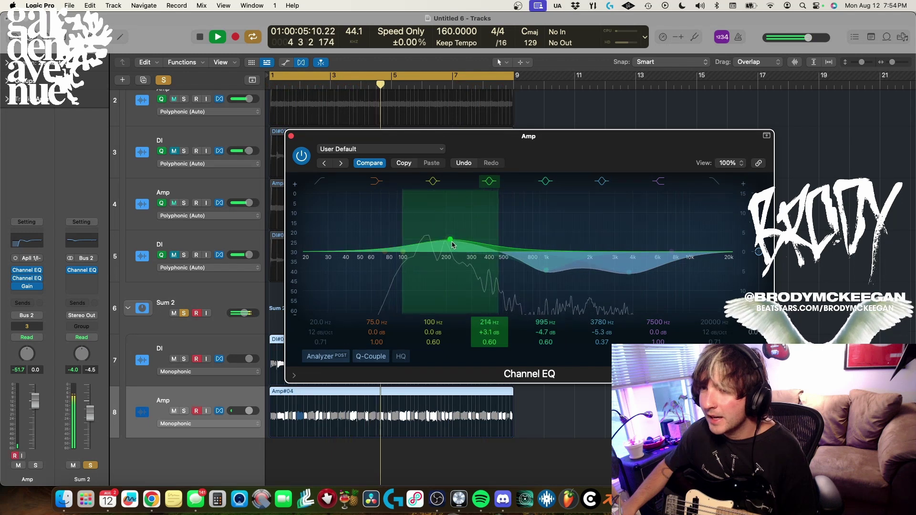
key(v)
key(space)
- Insert Soundtoys MicroShift before the Gain plug-in on the bass Amp track and load its LeadVocalClarity preset
click(40, 292)
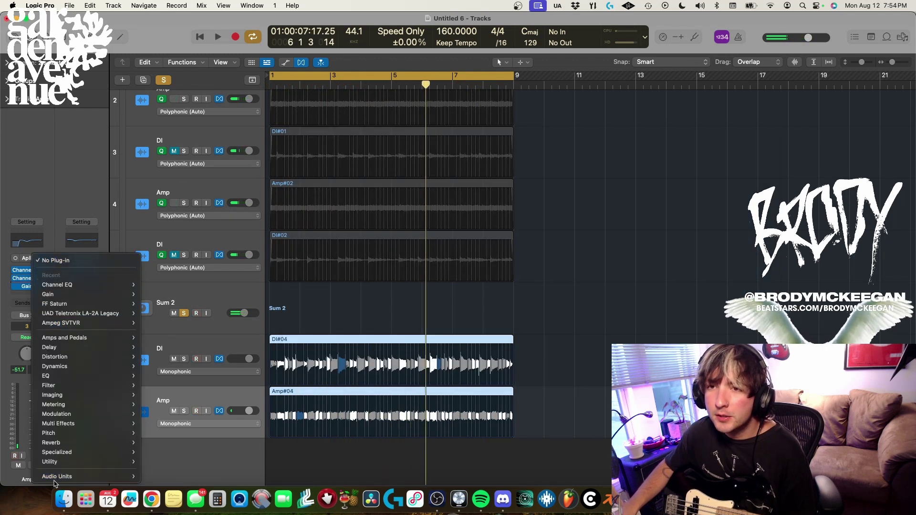
mouse_move(71, 476)
mouse_move(180, 393)
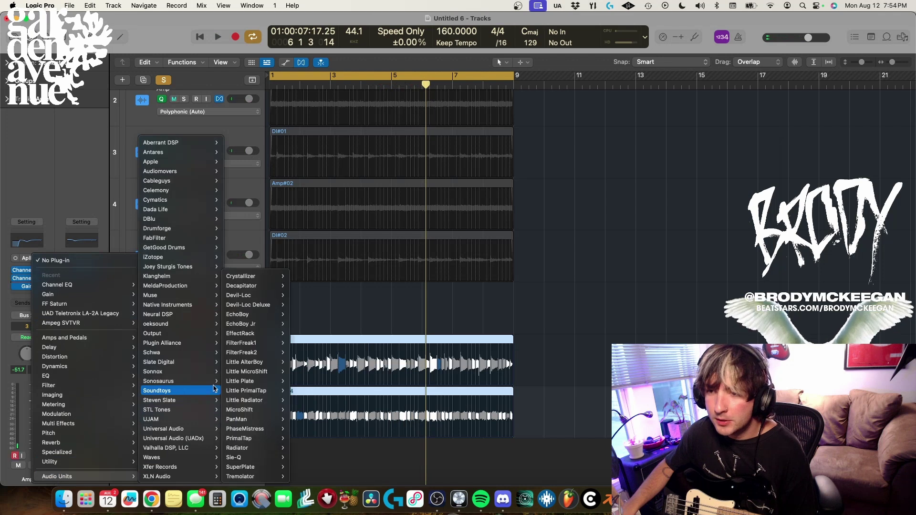
click(304, 420)
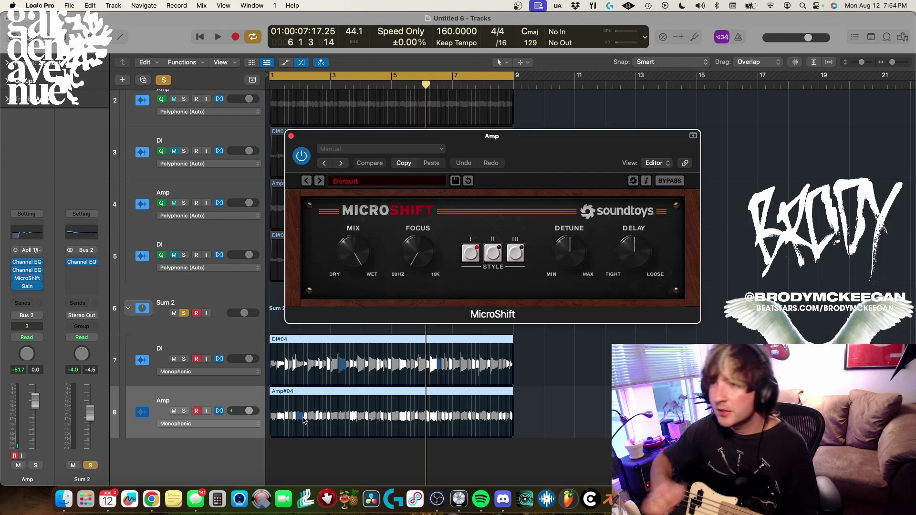
click(386, 181)
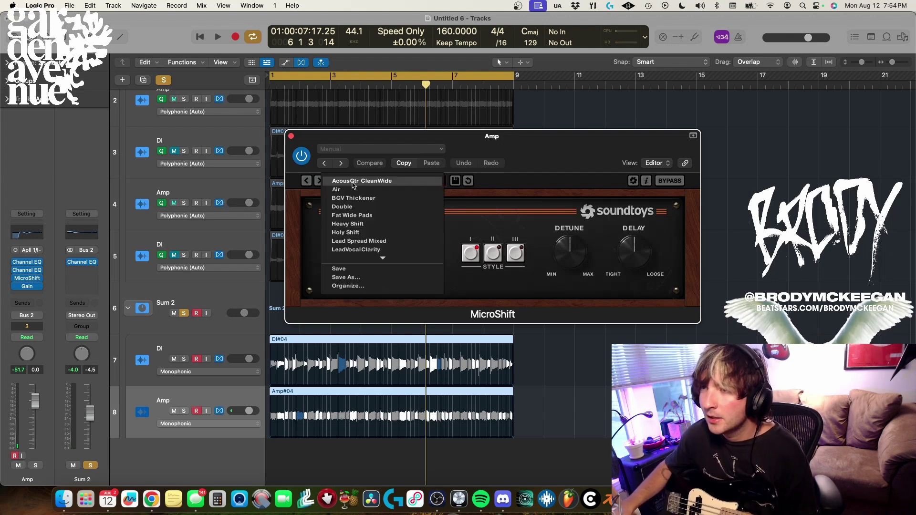
click(402, 182)
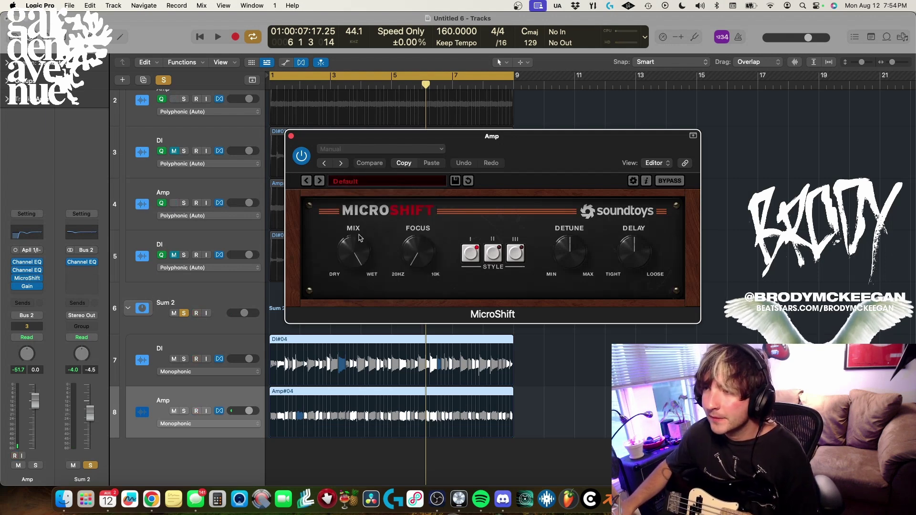
click(335, 181)
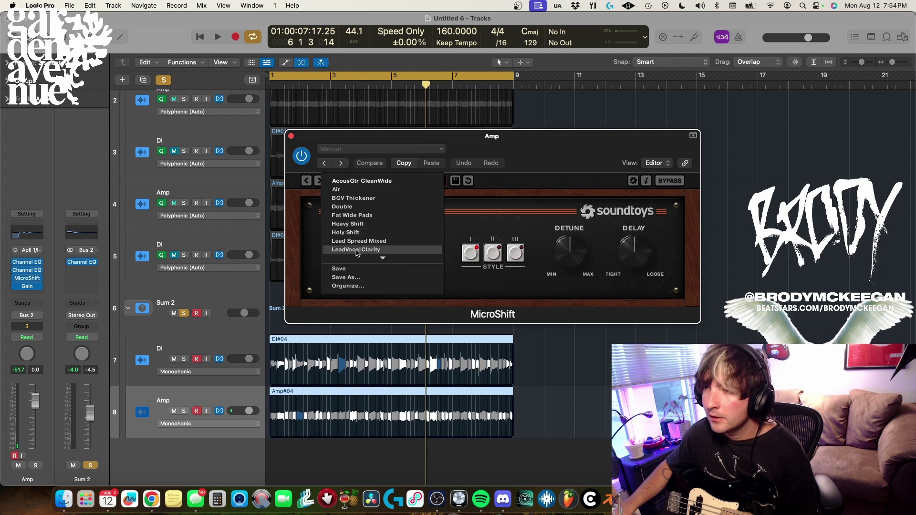
click(363, 247)
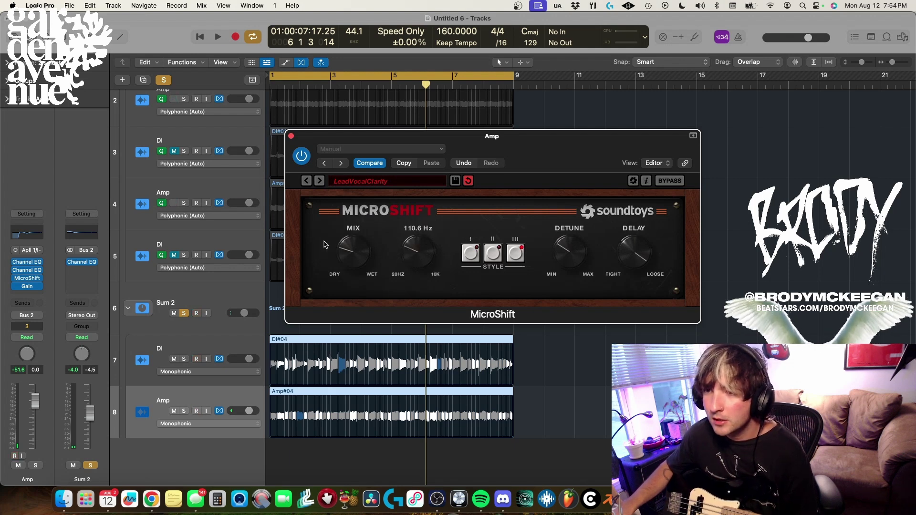
- Adjust MicroShift's mix, detune and delay by ear while playing back the soloed bass
key(space)
drag(353, 252, 360, 302)
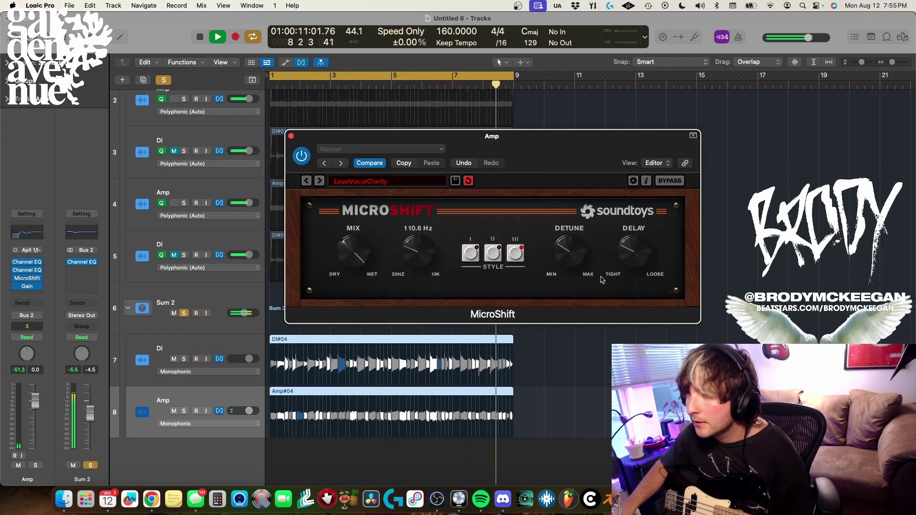
drag(632, 253, 630, 230)
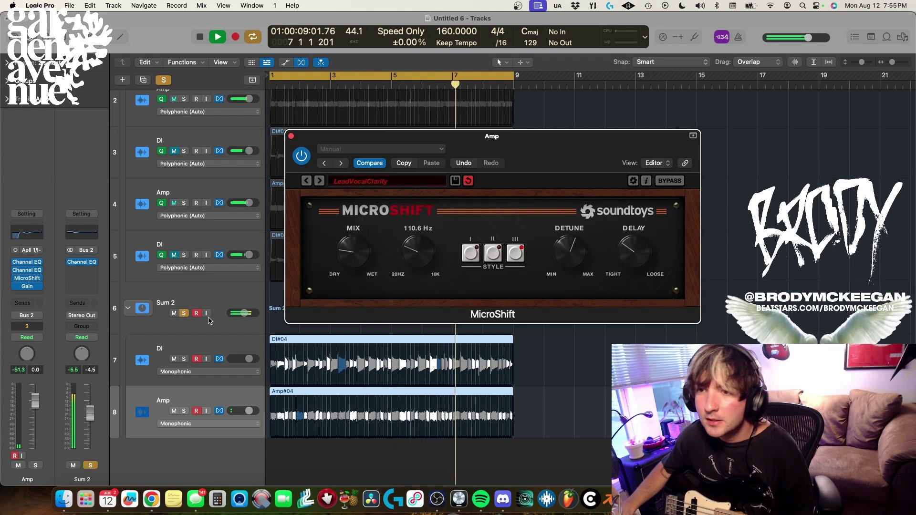
- Set the bass Amp track's Gain plug-in to -9.5 dB, comparing the bass soloed and in the full mix
click(13, 292)
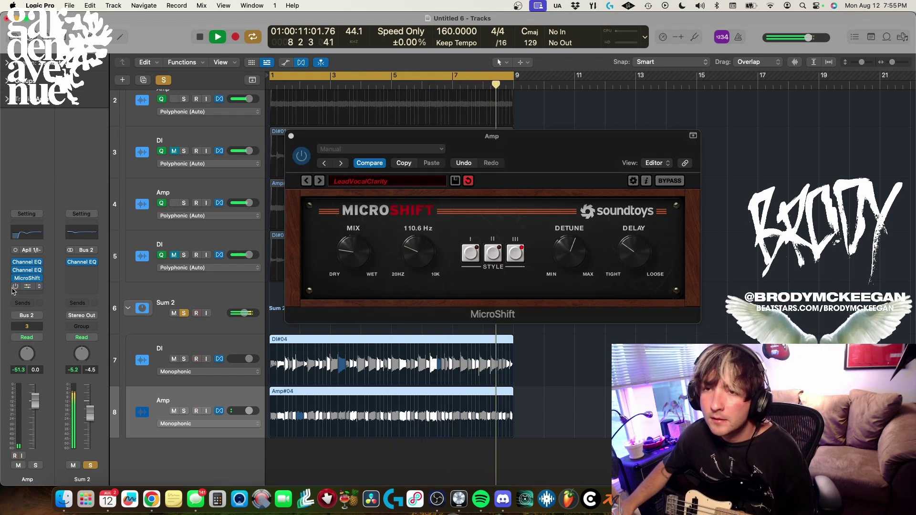
key(v)
click(184, 313)
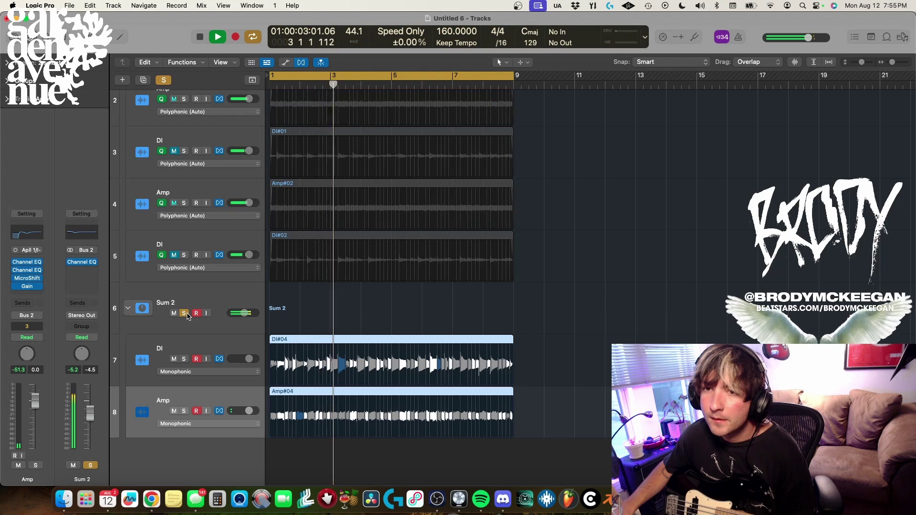
key(v)
drag(306, 232, 306, 218)
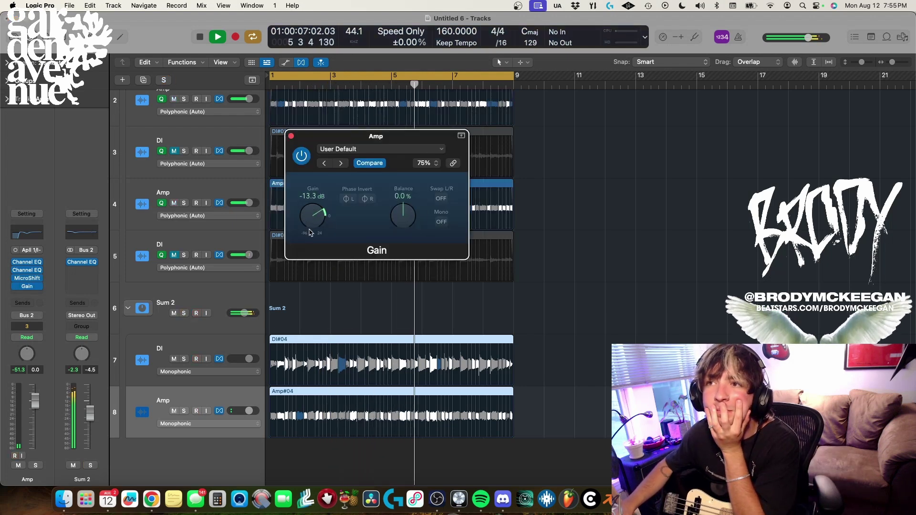
click(184, 314)
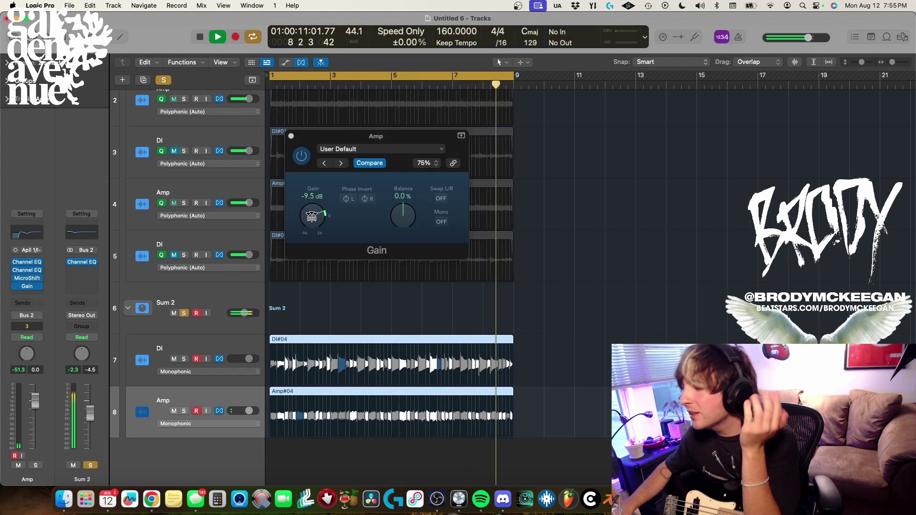
click(292, 138)
- Select the Sum 2 stack and compare it soloed against the full mix before stopping playback
click(188, 299)
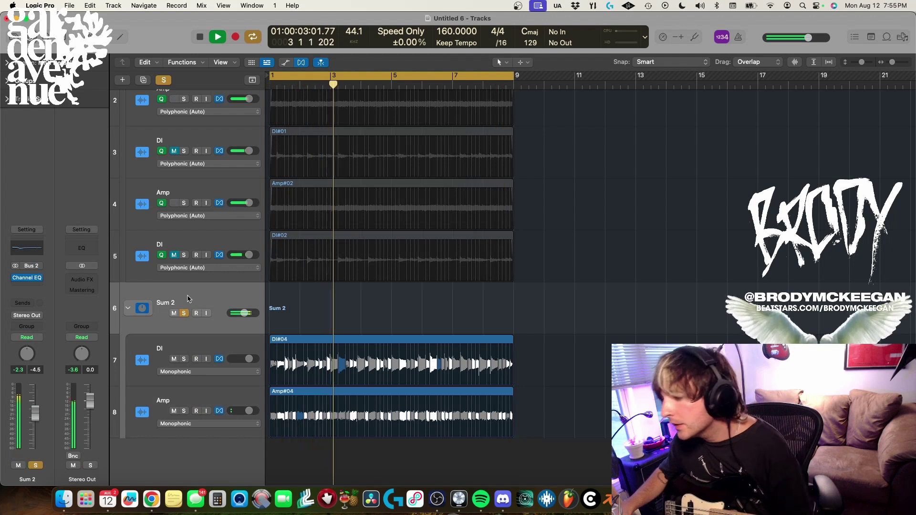
key(alt+r)
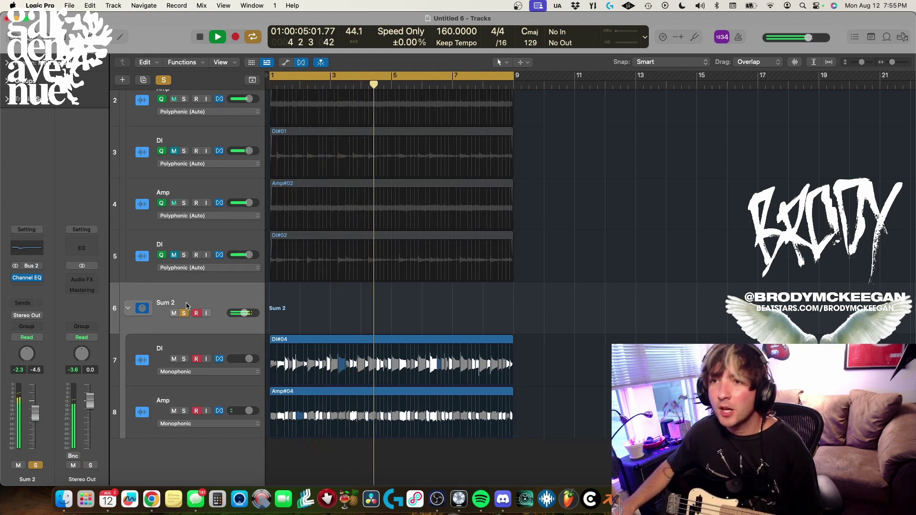
key(s)
key(alt+r)
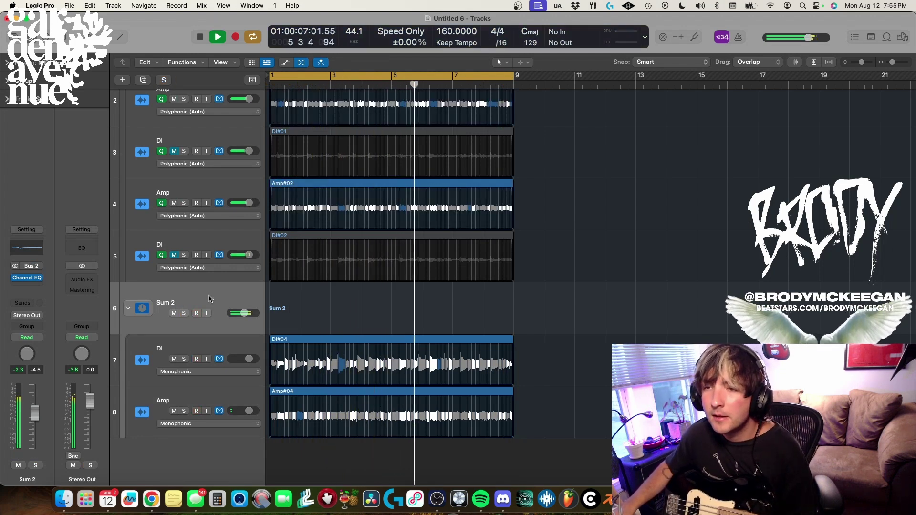
key(s)
key(space)
key(alt+r)
- Insert the UADx LA-3A Compressor in stereo on the Sum 2 stack and briefly audition its default setting
click(29, 286)
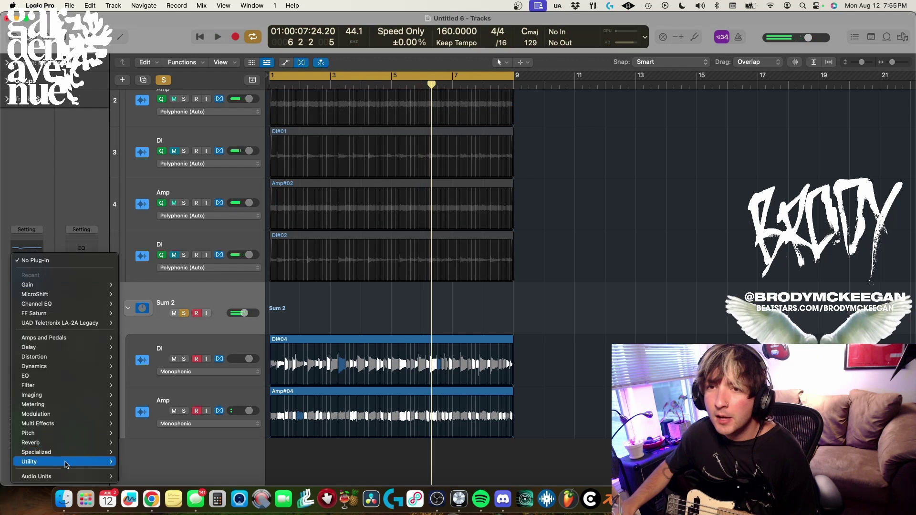
mouse_move(73, 478)
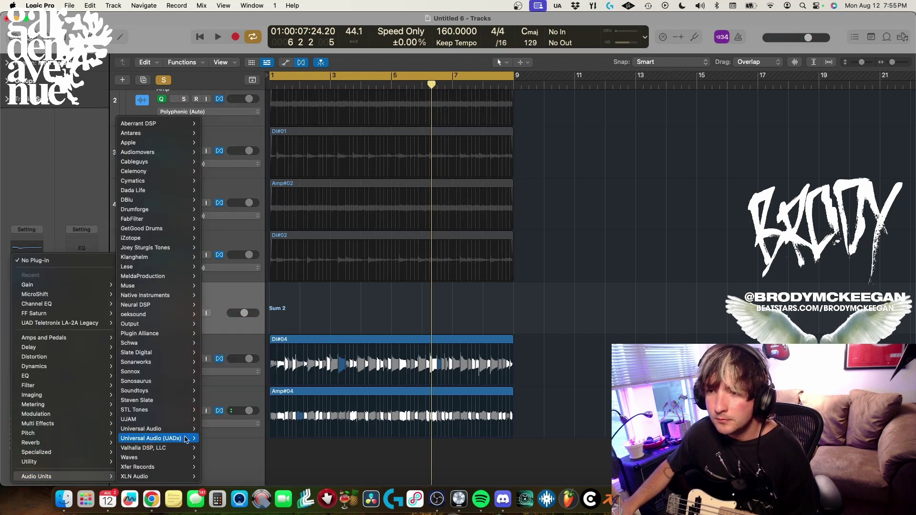
mouse_move(158, 437)
mouse_move(267, 428)
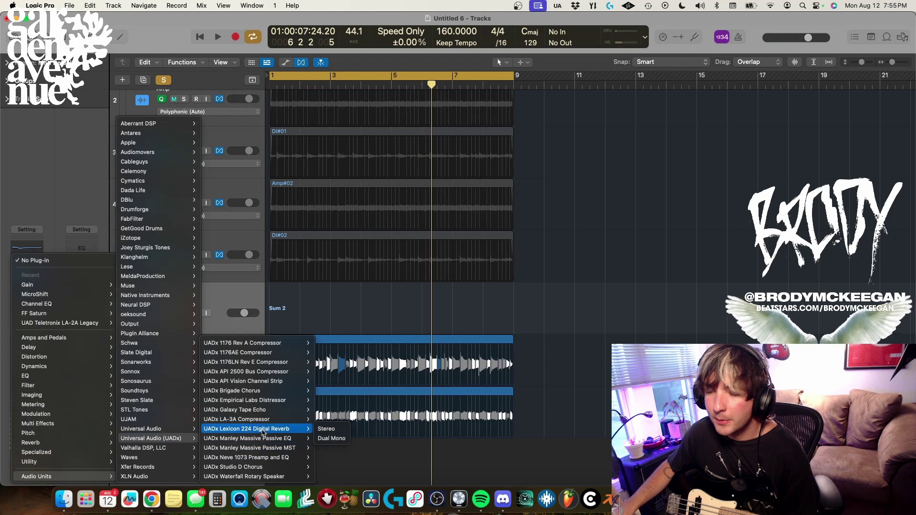
click(328, 420)
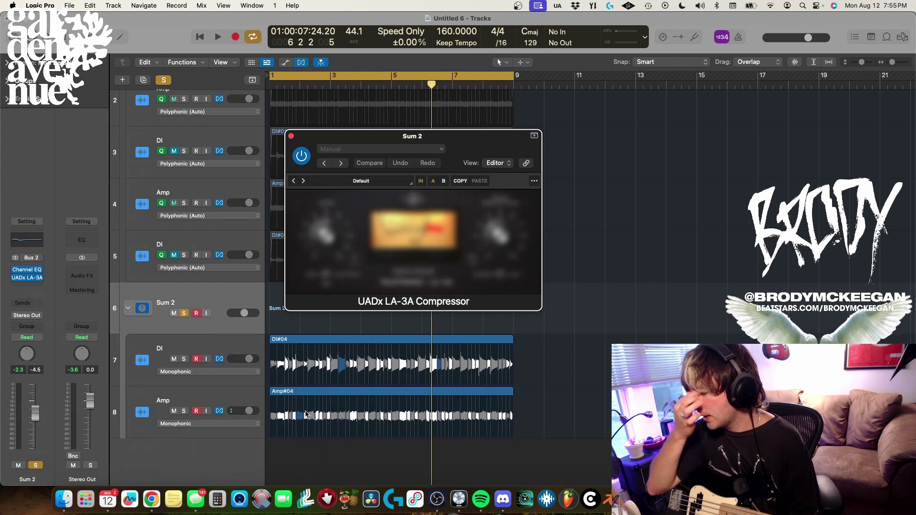
key(space)
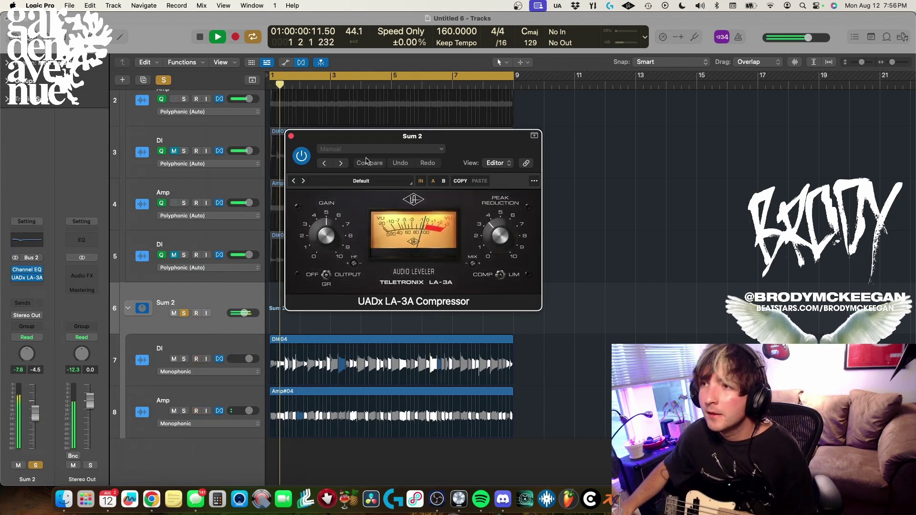
key(space)
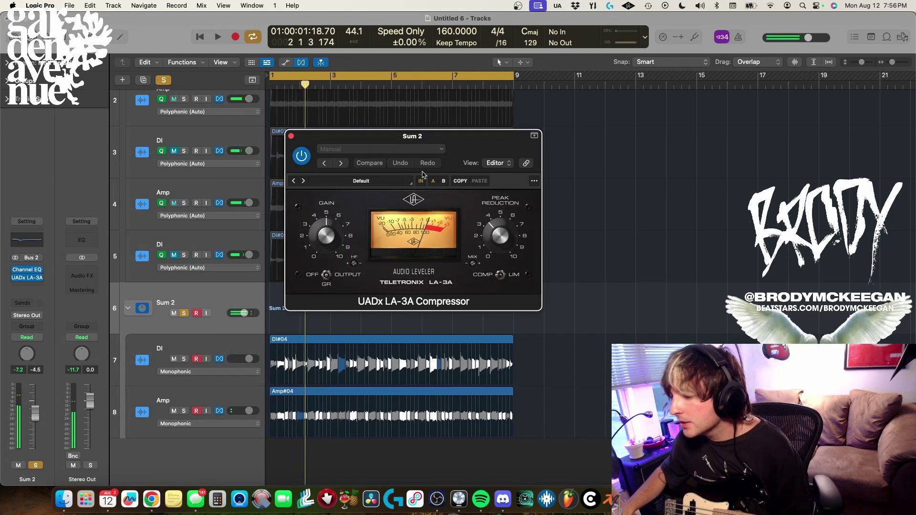
- Adjust the LA-3A's peak reduction and raise its gain slightly during soloed playback, then unsolo Sum 2 to check it in the mix
scroll(196, 200, up, 3)
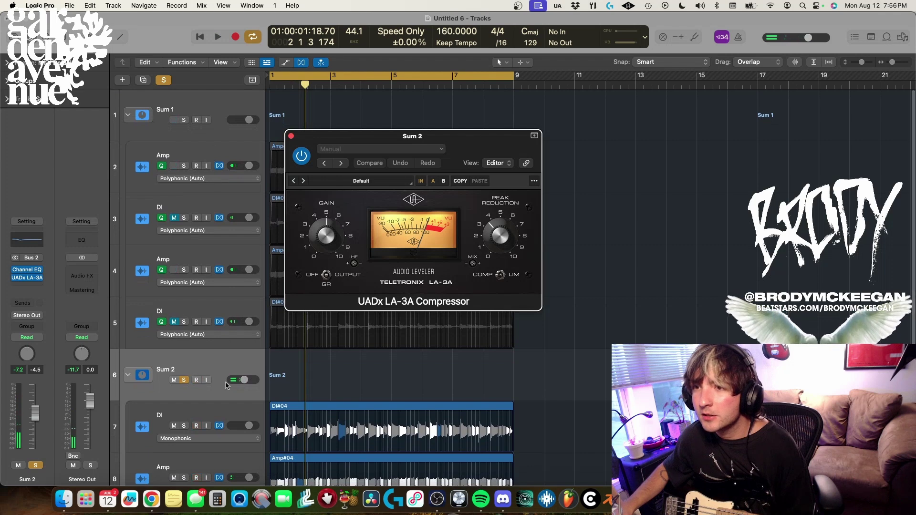
scroll(191, 363, down, 4)
scroll(190, 362, up, 1)
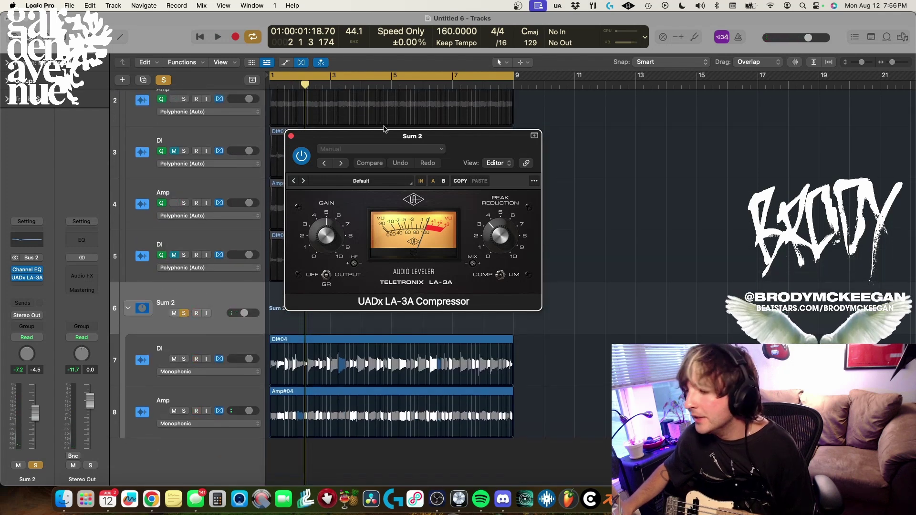
key(space)
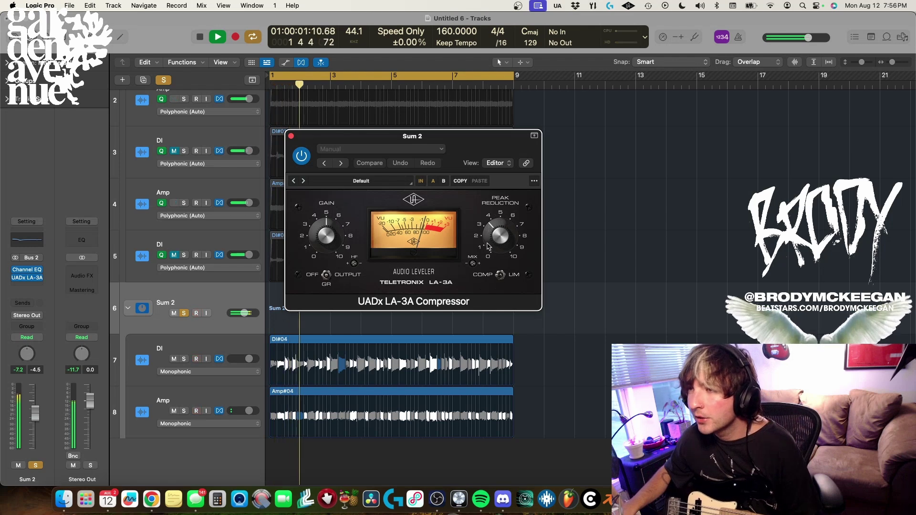
drag(496, 222, 485, 236)
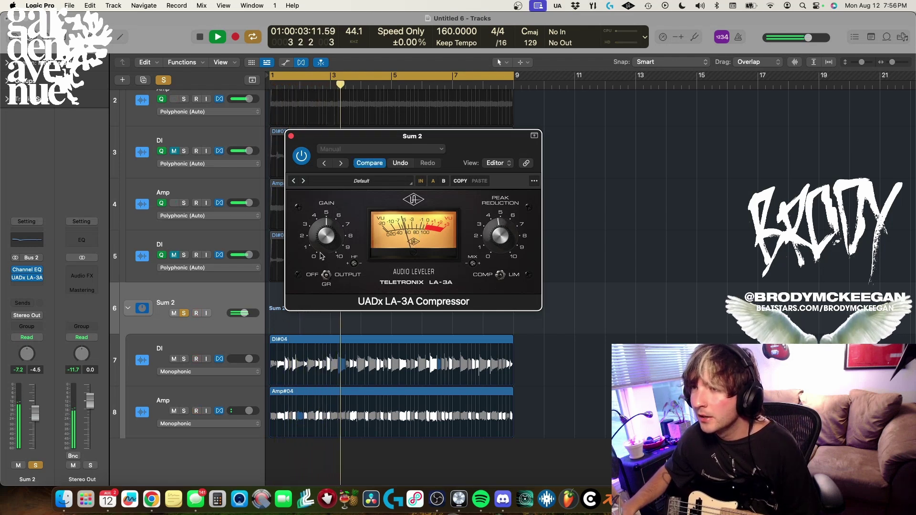
drag(323, 255, 323, 245)
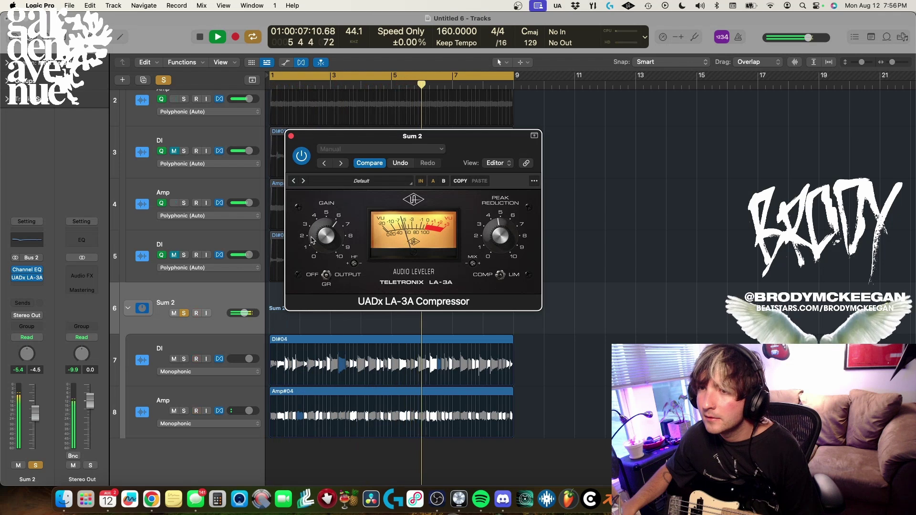
click(184, 312)
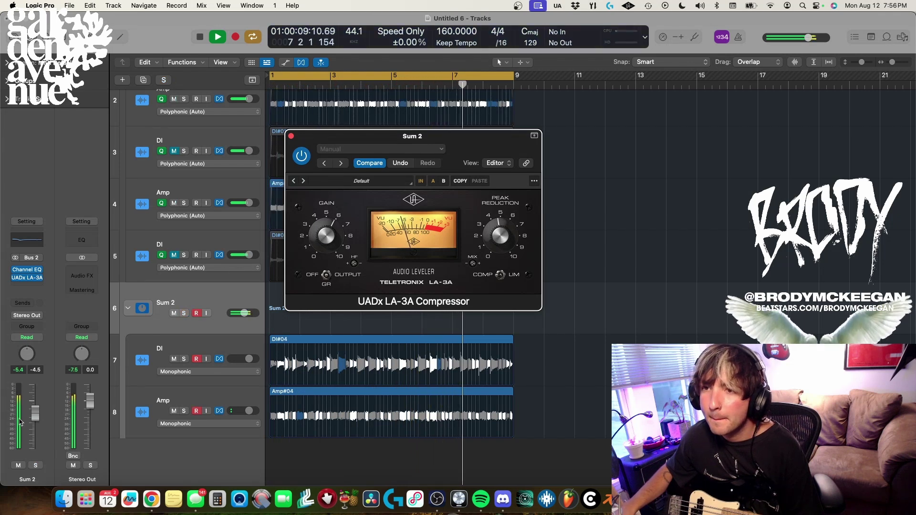
key(space)
- Insert oeksound soothe2 in stereo after the LA-3A on the Sum 2 stack
click(27, 285)
mouse_move(36, 476)
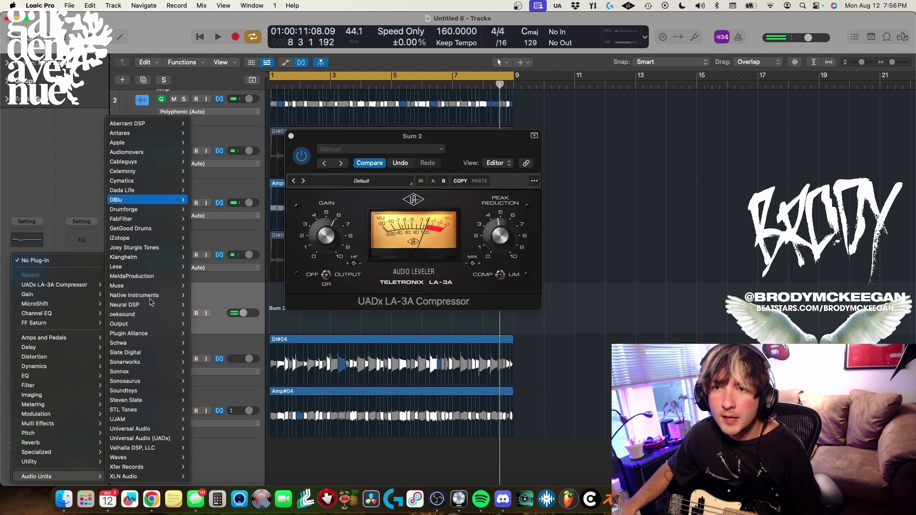
mouse_move(143, 315)
mouse_move(210, 314)
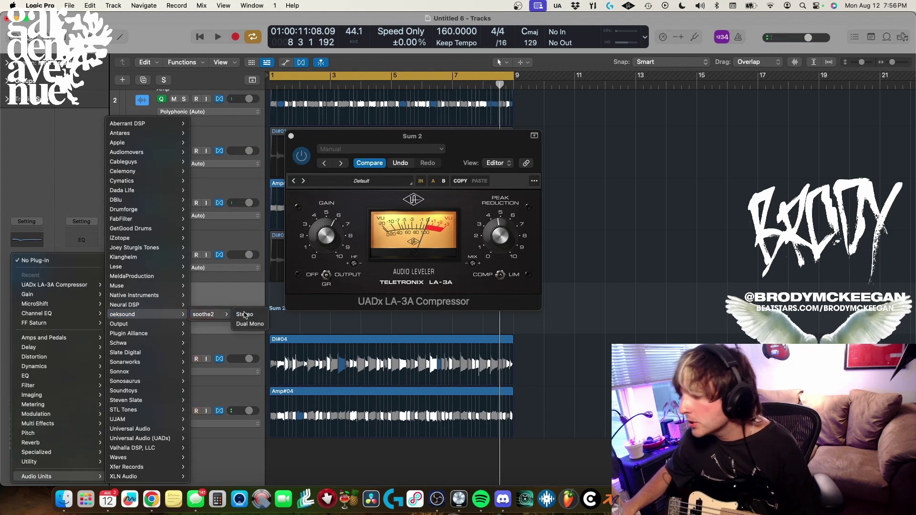
click(244, 316)
- Try soothe2 with a band at 113 Hz, 10.0 dB sensitivity and a depth of -2.8 during playback
drag(650, 313, 462, 245)
key(space)
drag(350, 284, 350, 327)
key(space)
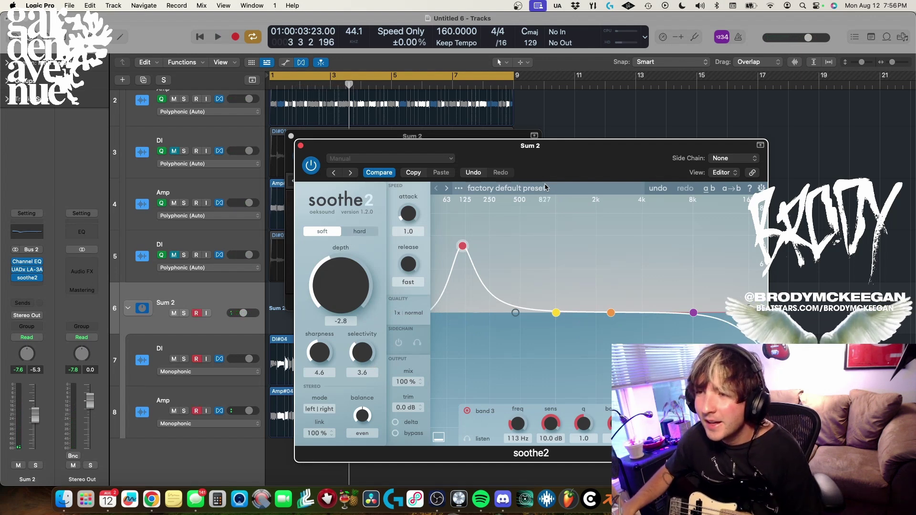
- Solo the Sum 2 stack and load soothe2's bass preset "De-mudding the bass", playing it back
click(196, 313)
click(184, 313)
key(space)
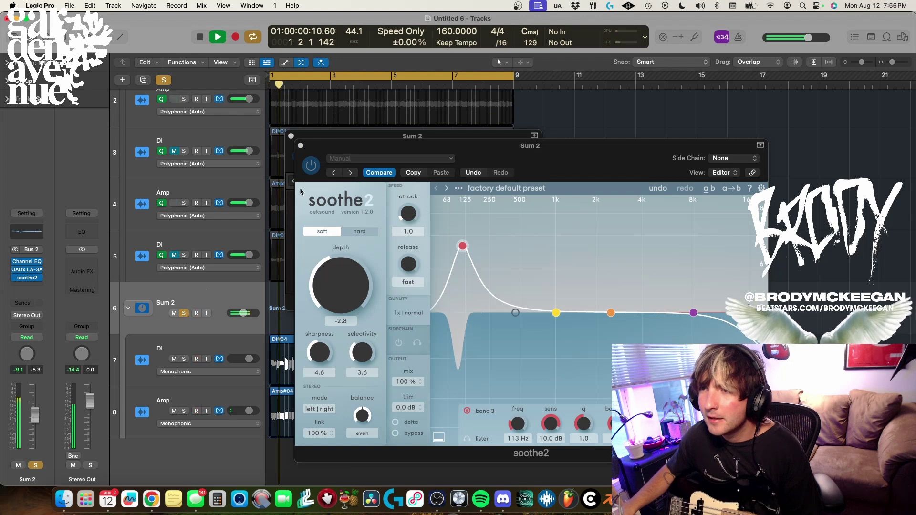
click(390, 158)
click(499, 190)
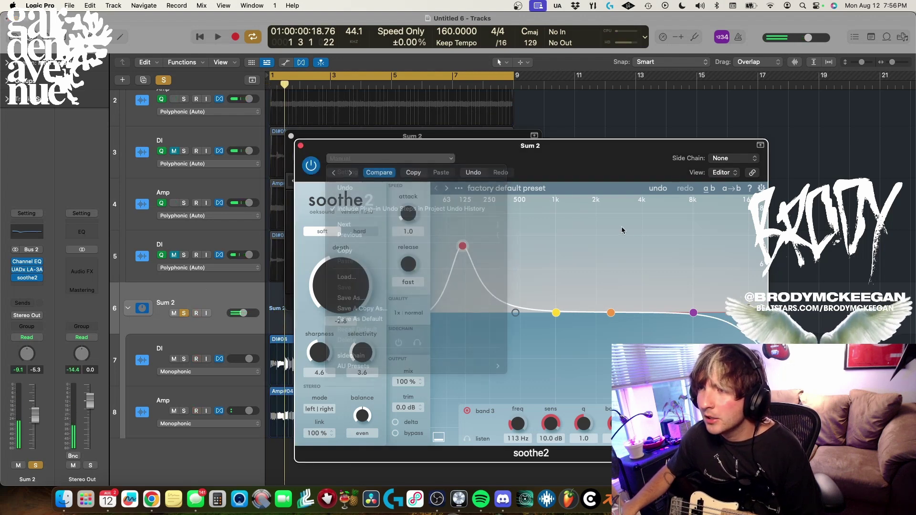
click(500, 189)
mouse_move(525, 324)
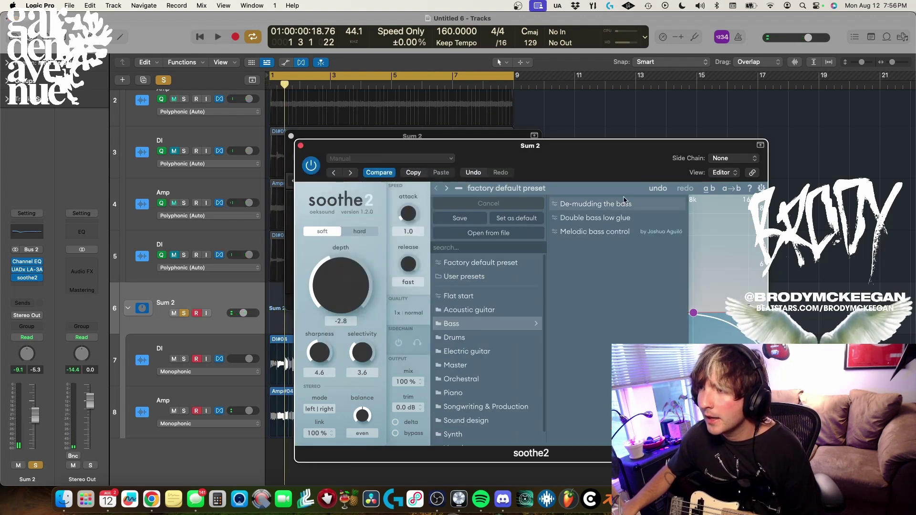
click(604, 203)
key(space)
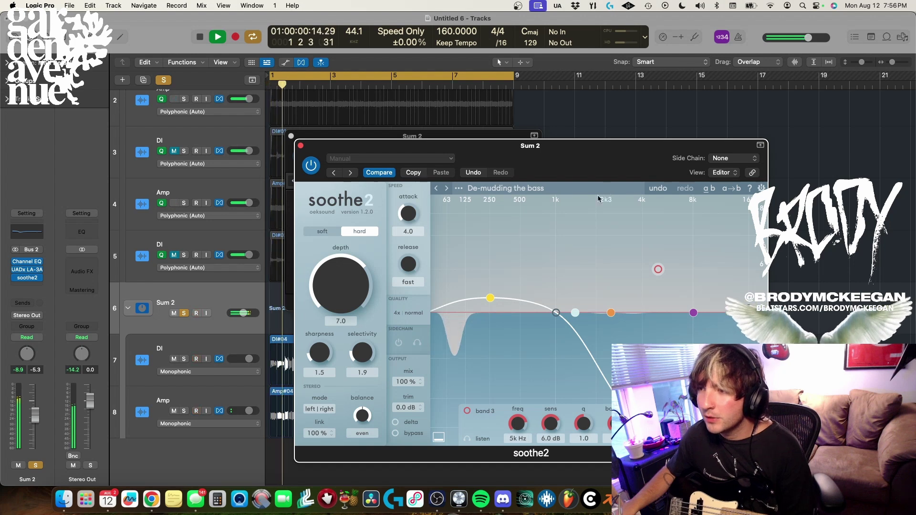
- Try soothe2 depths of 16.5 and 6.3, compare with the plug-in bypassed, and return the depth to 7.0
drag(347, 305, 345, 331)
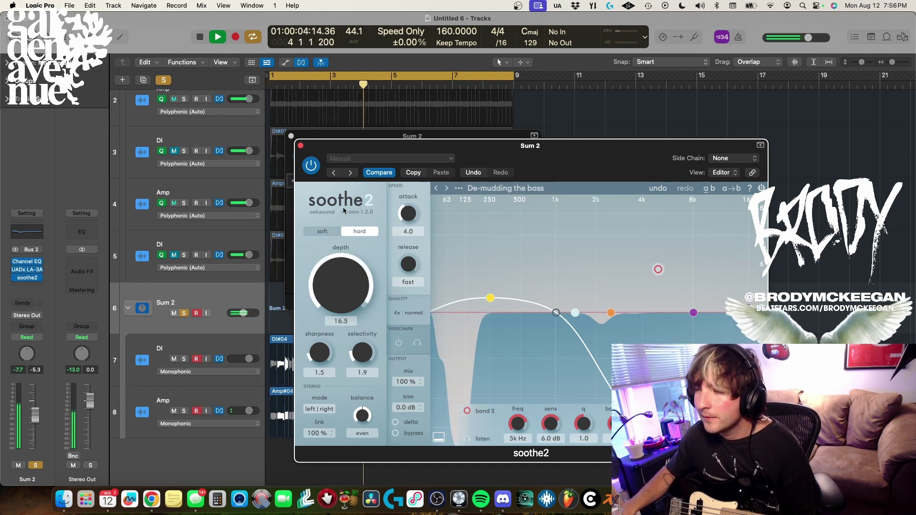
mouse_move(343, 252)
mouse_down()
mouse_move(349, 314)
mouse_move(326, 241)
mouse_up()
click(311, 166)
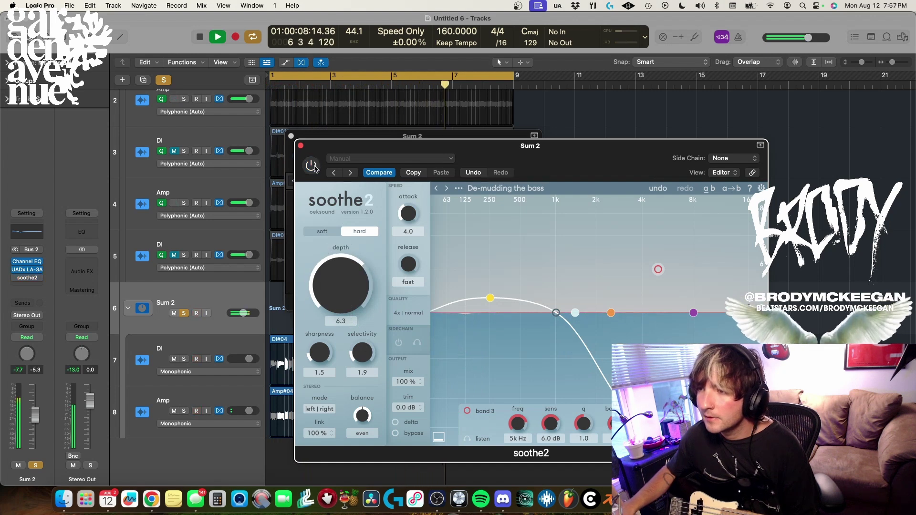
click(312, 166)
drag(348, 292, 348, 287)
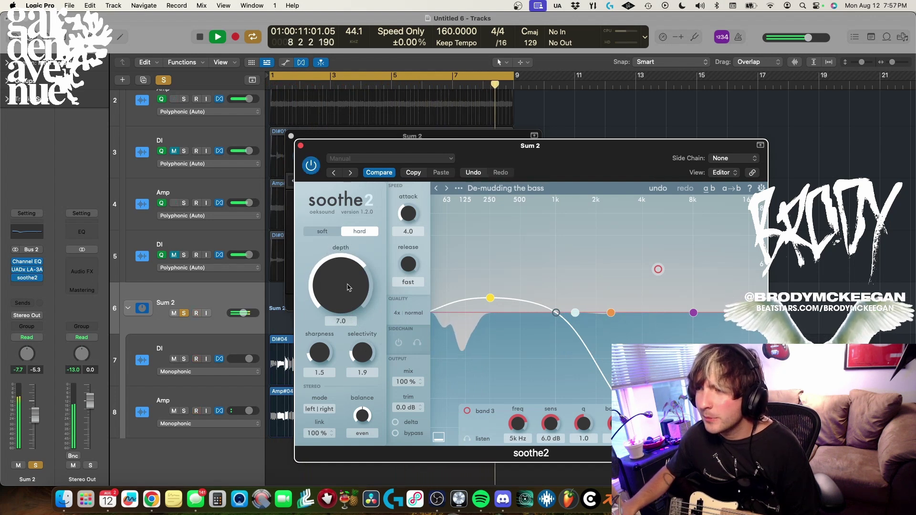
- Check soothe2's 8 kHz and low-cut bands, close both plug-in windows, and unsolo the Sum 2 stack
click(694, 313)
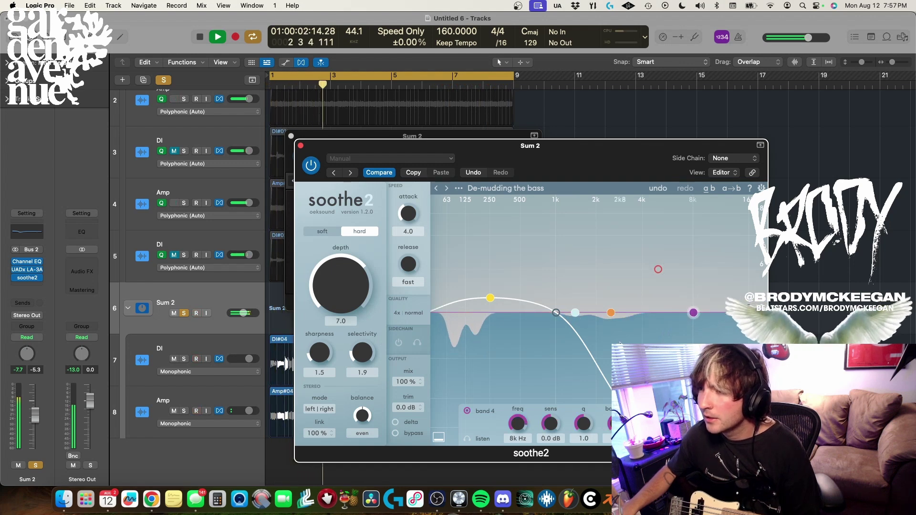
click(556, 312)
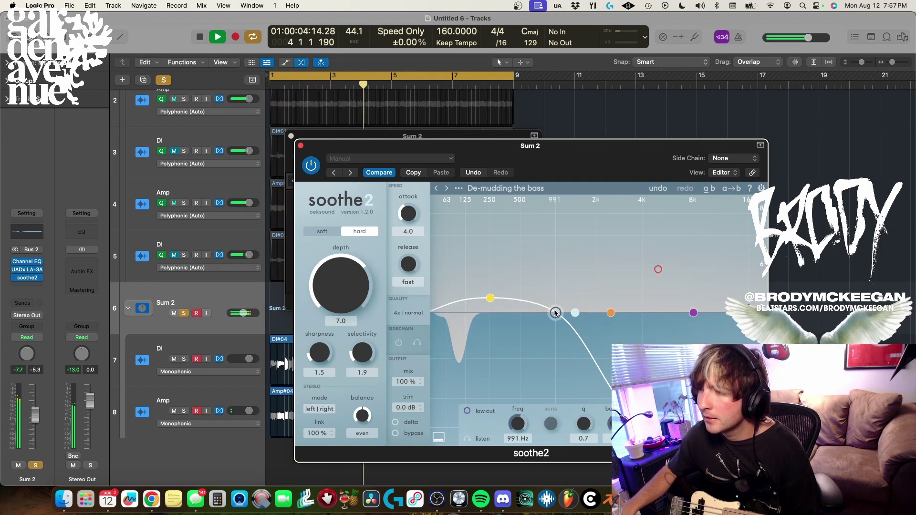
click(300, 146)
click(290, 136)
key(s)
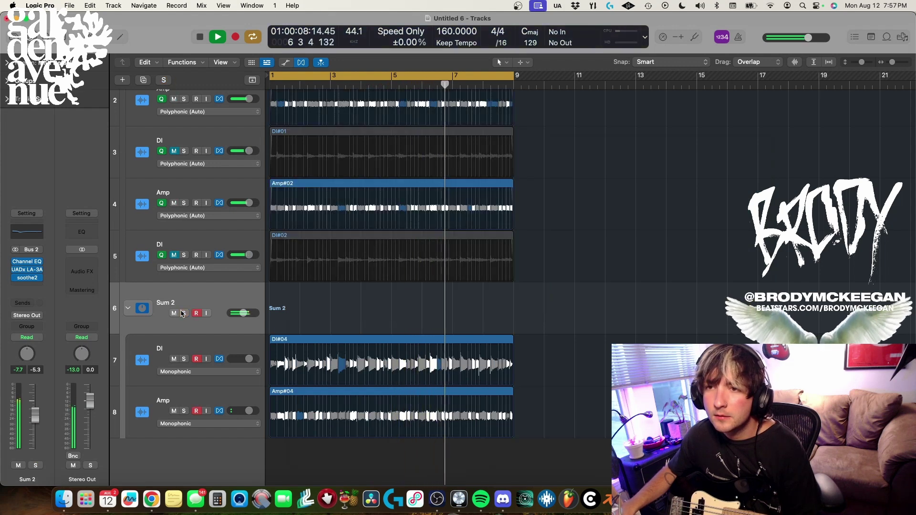
key(ctrl+alt+r)
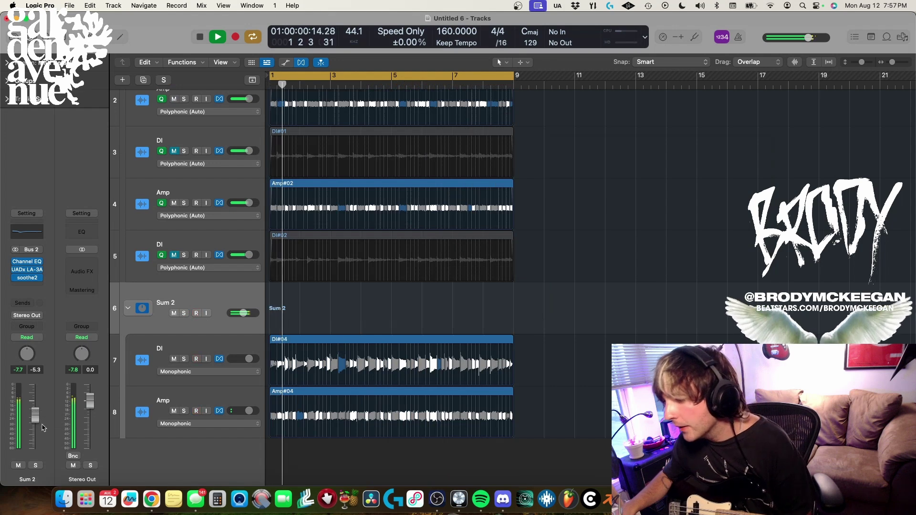
- Adjust the 80 Hz low shelf in Sum 2's Channel EQ and lower the stack's fader to -6.0 dB
click(28, 262)
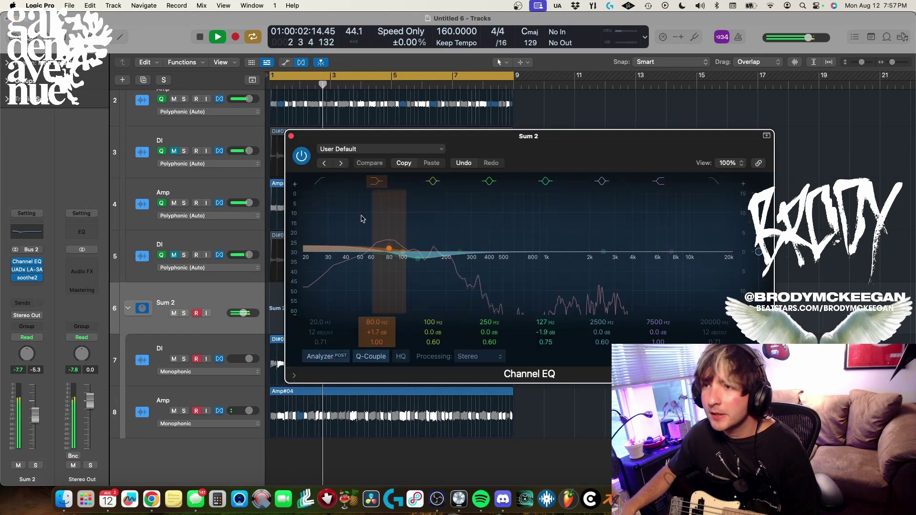
drag(353, 229, 343, 225)
click(291, 136)
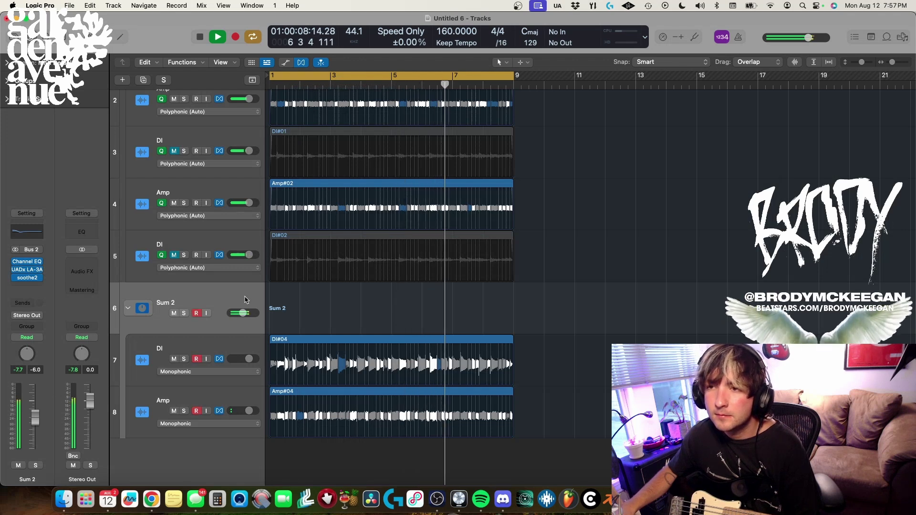
- Stop playback with cycle mode turned off and select the Sum 1 track stack
key(super+Up)
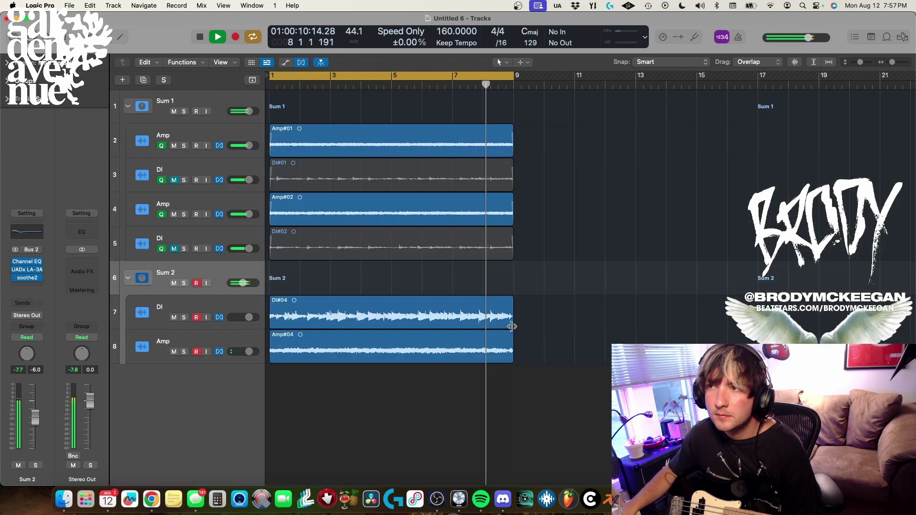
key(c)
key(alt+r)
key(space)
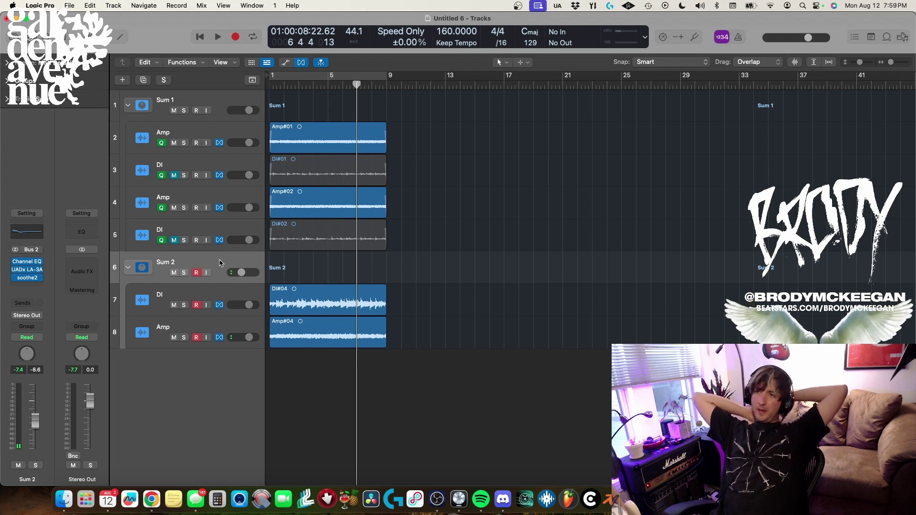
click(211, 100)
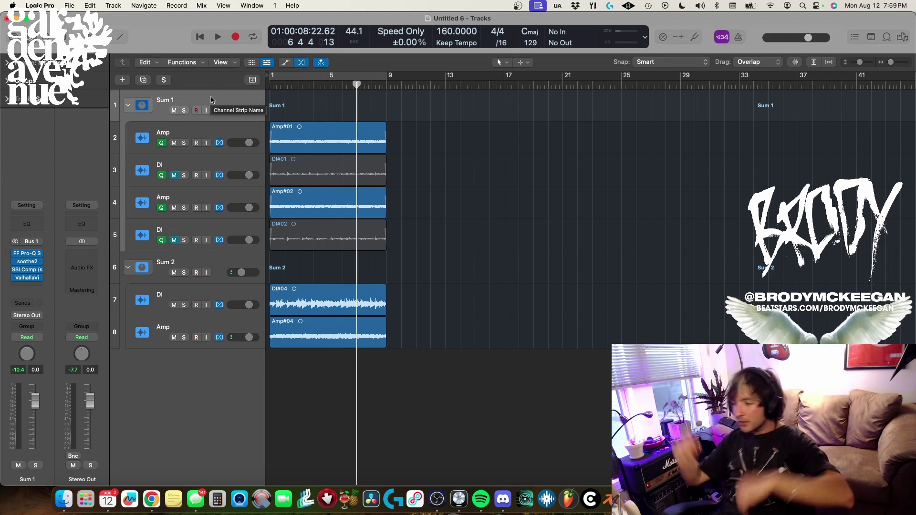
key(ctrl+r)
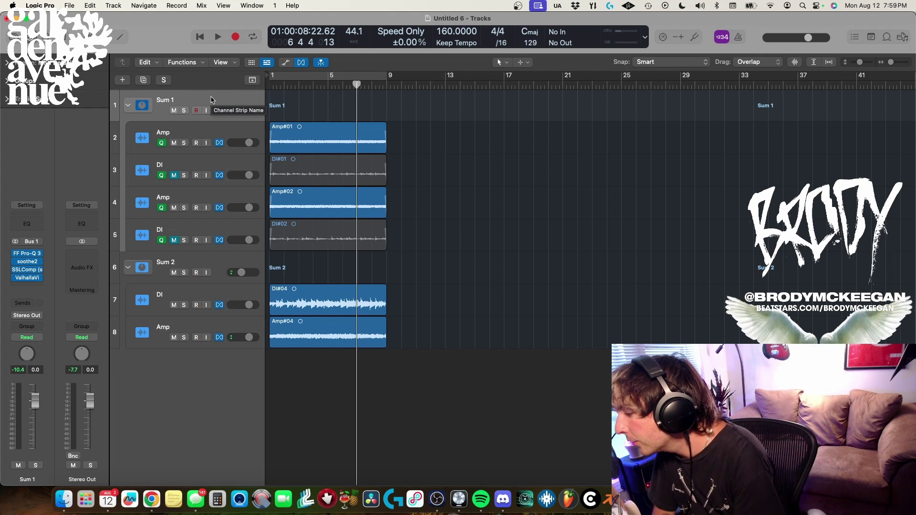
key(ctrl+r)
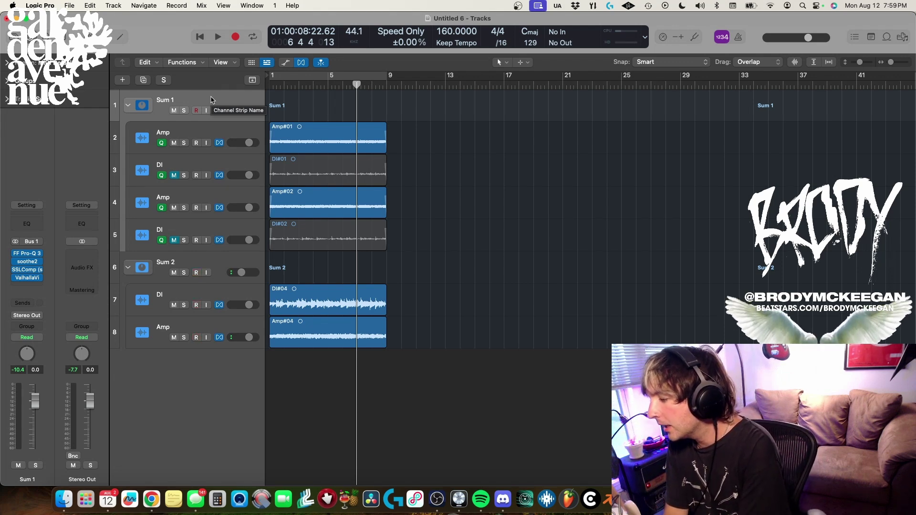
key(ctrl+r)
key(ctrl+r)
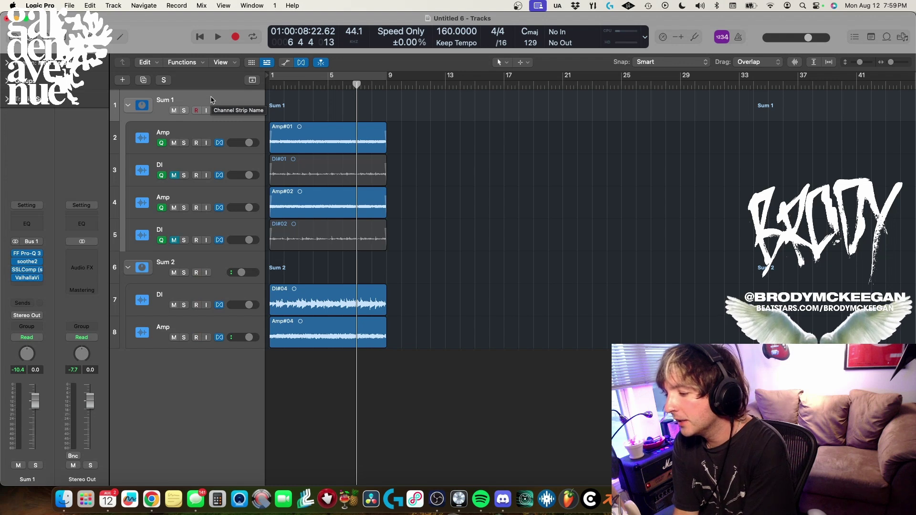